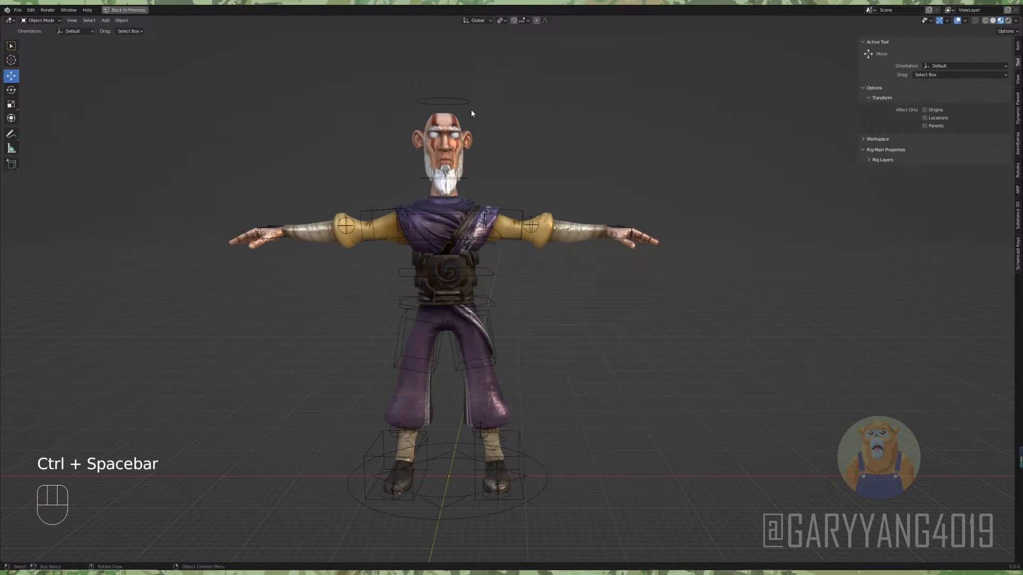
# Select the character's armature and switch it to Pose Mode in a front view
pyautogui.keyDown('alt'); pyautogui.keyDown('shift'); pyautogui.click(541, 202); pyautogui.keyUp('shift'); pyautogui.keyUp('alt')
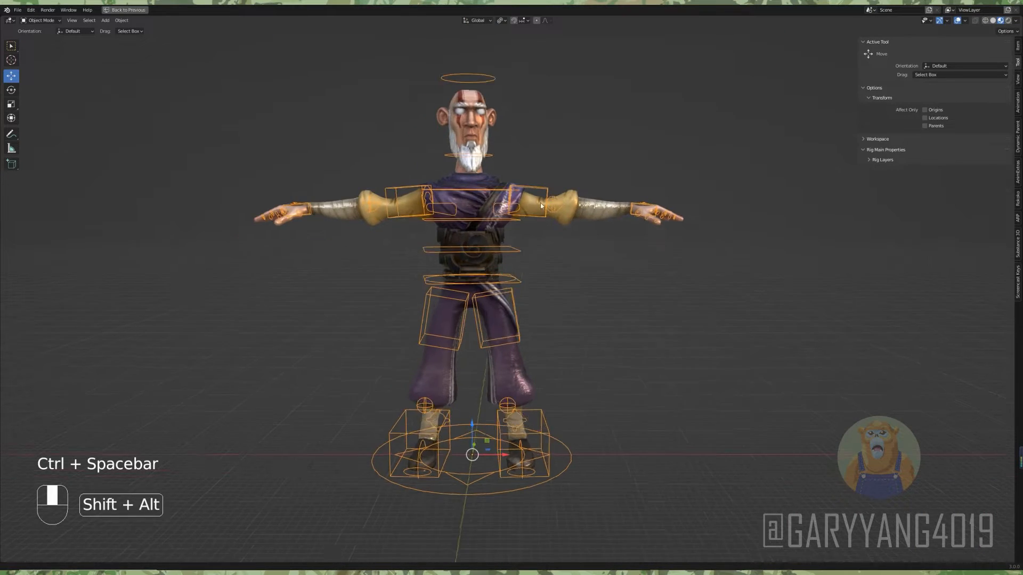
pyautogui.keyDown('shift'); pyautogui.moveTo(530, 233); pyautogui.dragTo(530, 236, button='middle'); pyautogui.keyUp('shift')
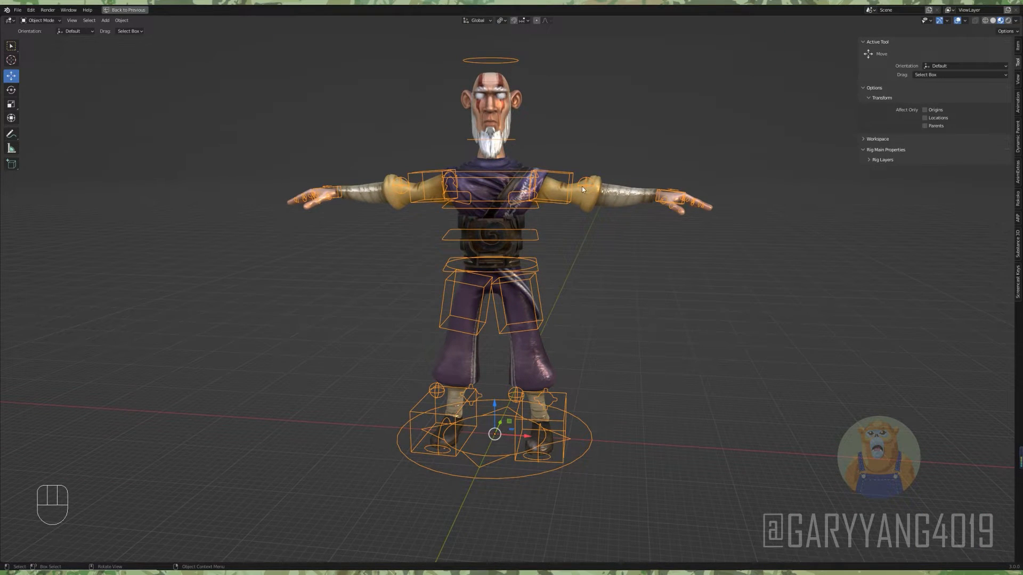
pyautogui.hotkey('ctrl', 'Tab')
pyautogui.keyDown('shift'); pyautogui.moveTo(608, 99); pyautogui.dragTo(621, 104, button='middle'); pyautogui.keyUp('shift')
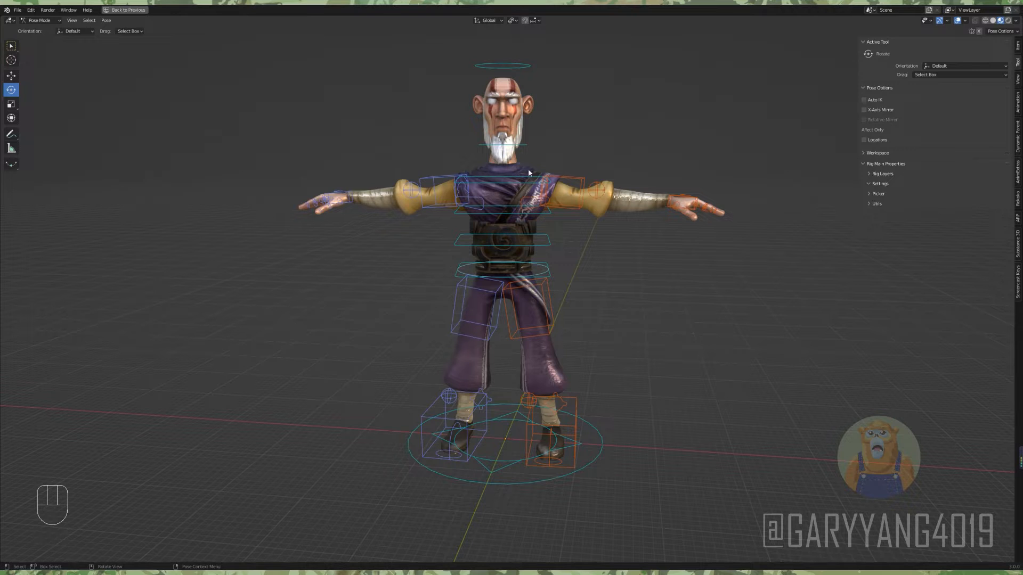
pyautogui.moveTo(356, 233)
pyautogui.keyDown('alt'); pyautogui.mouseDown(button='middle')
pyautogui.moveTo(347, 246)
pyautogui.moveTo(347, 235)
pyautogui.mouseUp(button='middle'); pyautogui.keyUp('alt')
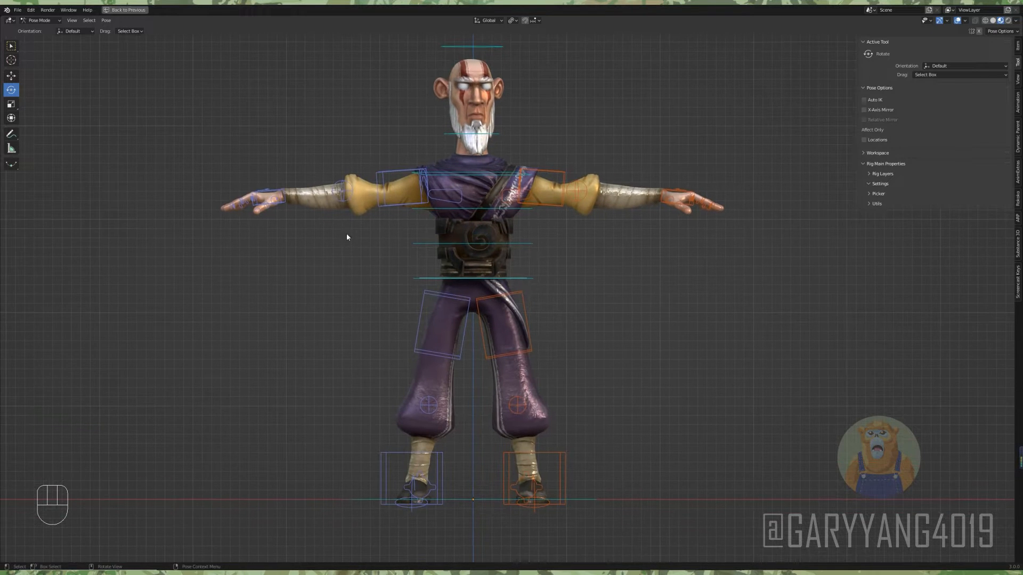
# Clear the rotation and location of all pose bones, leaving everything deselected
pyautogui.press('a')
pyautogui.hotkey('alt', 'r')
pyautogui.hotkey('alt', 'g')
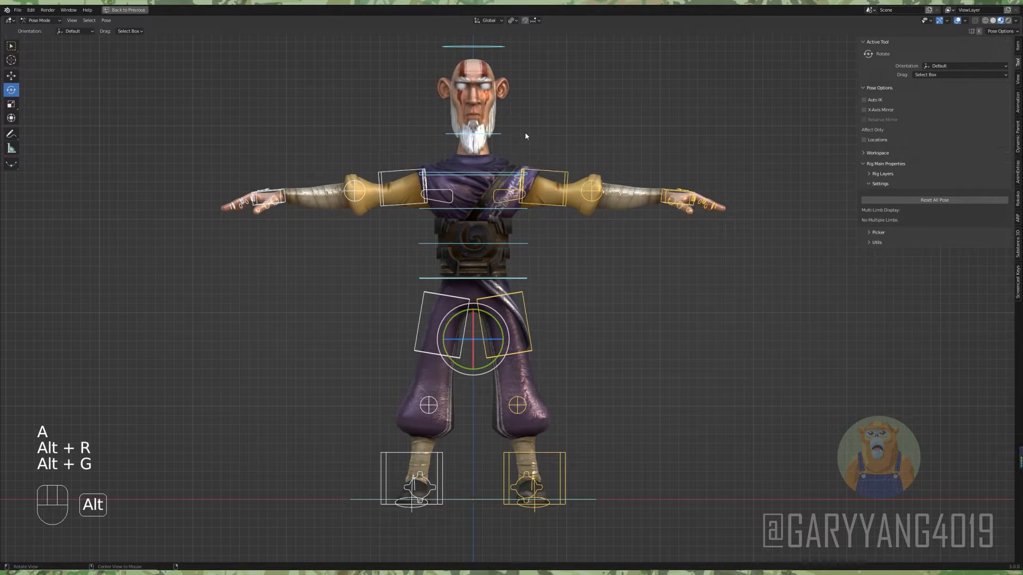
pyautogui.click(610, 123)
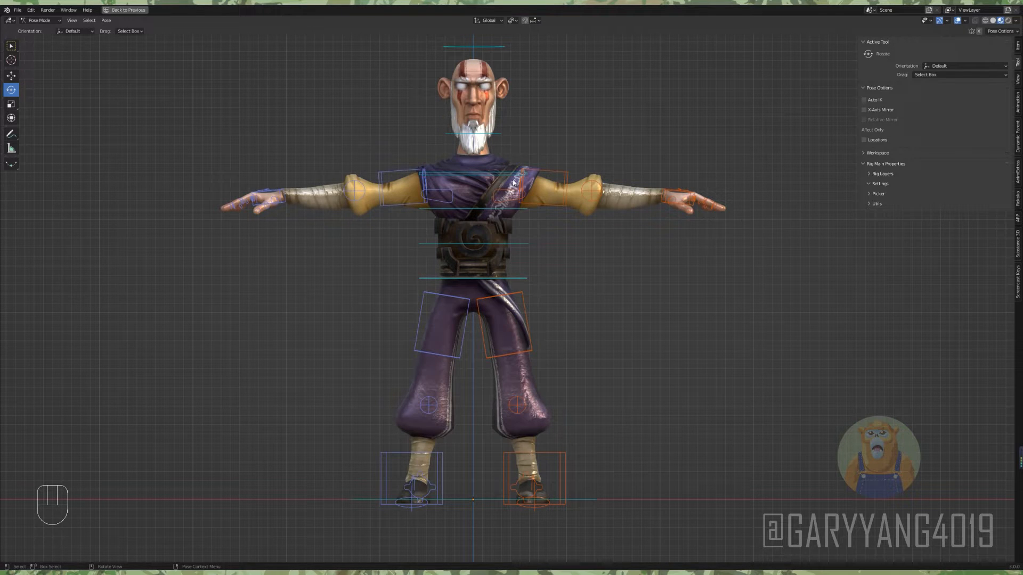
# Inspect the head control's Head Lock setting, test it by rotating the waist control, and undo the rotation
pyautogui.click(499, 48)
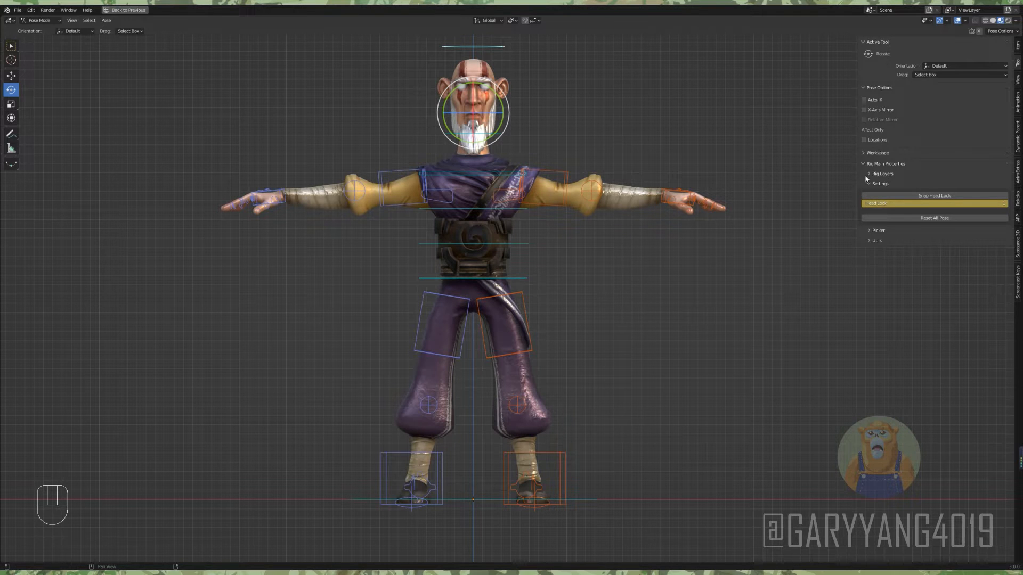
pyautogui.moveTo(799, 234); pyautogui.dragTo(910, 224, button='middle')
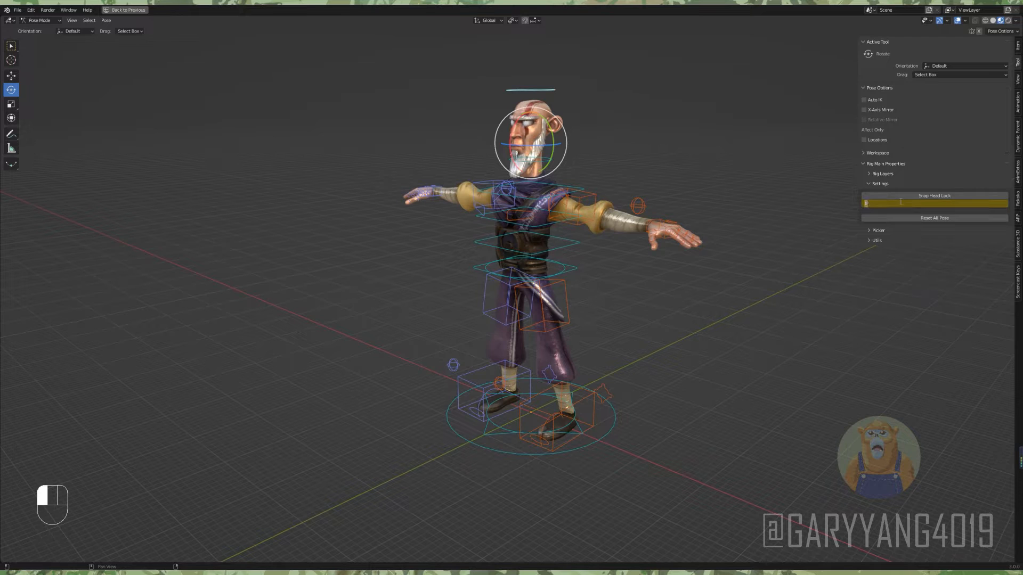
pyautogui.click(726, 169)
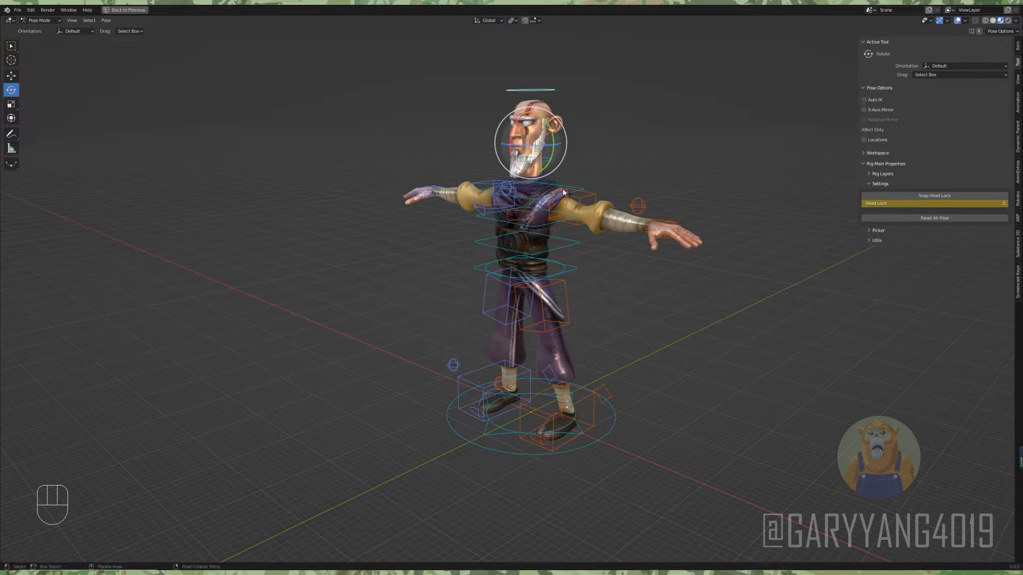
pyautogui.moveTo(533, 211); pyautogui.dragTo(537, 212, button='middle')
pyautogui.click(568, 269)
pyautogui.moveTo(532, 266); pyautogui.dragTo(375, 171)
pyautogui.hotkey('ctrl', 'z')
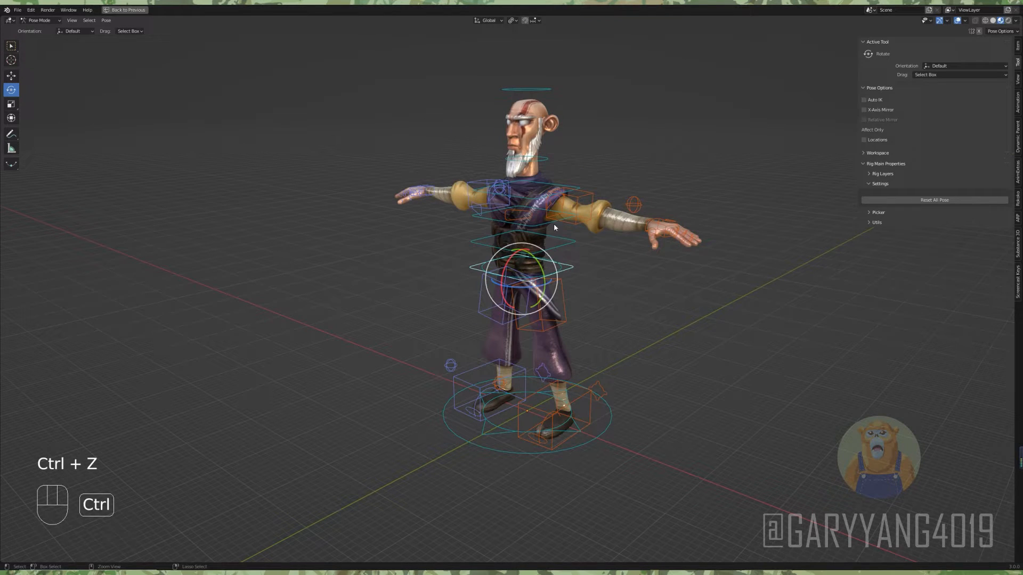
# Revisit the head control's Head Lock, test it with a trackball rotation of the waist control, and undo the rotations
pyautogui.click(542, 89)
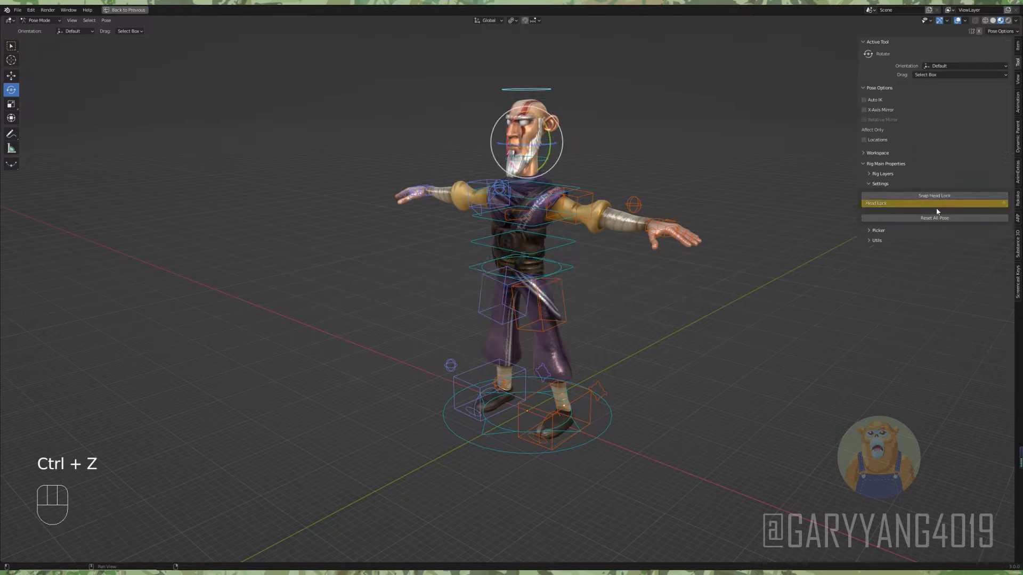
pyautogui.click(568, 268)
pyautogui.moveTo(532, 283); pyautogui.dragTo(472, 314)
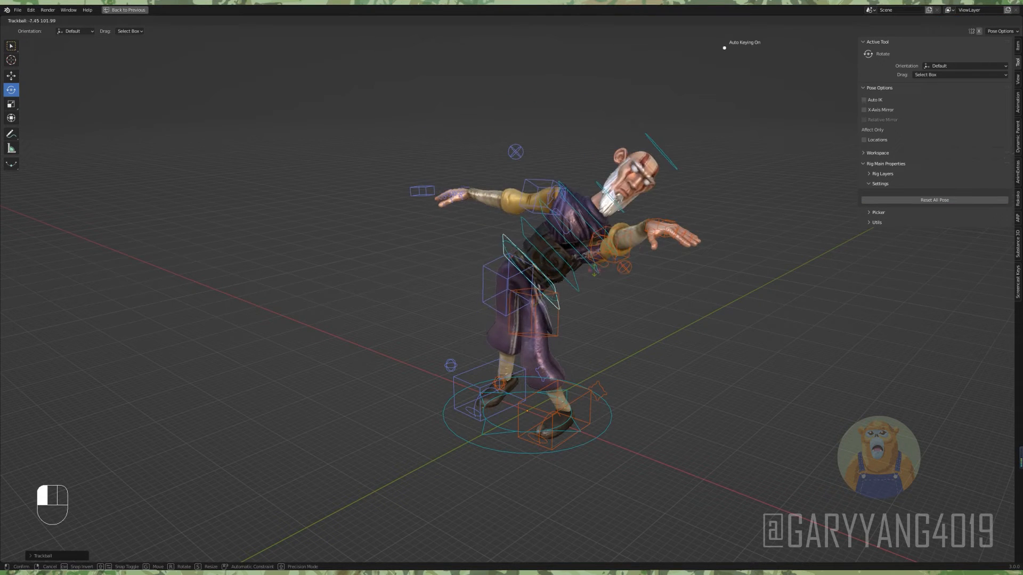
pyautogui.hotkey('ctrl', 'z')
pyautogui.hotkey('ctrl', 'z')
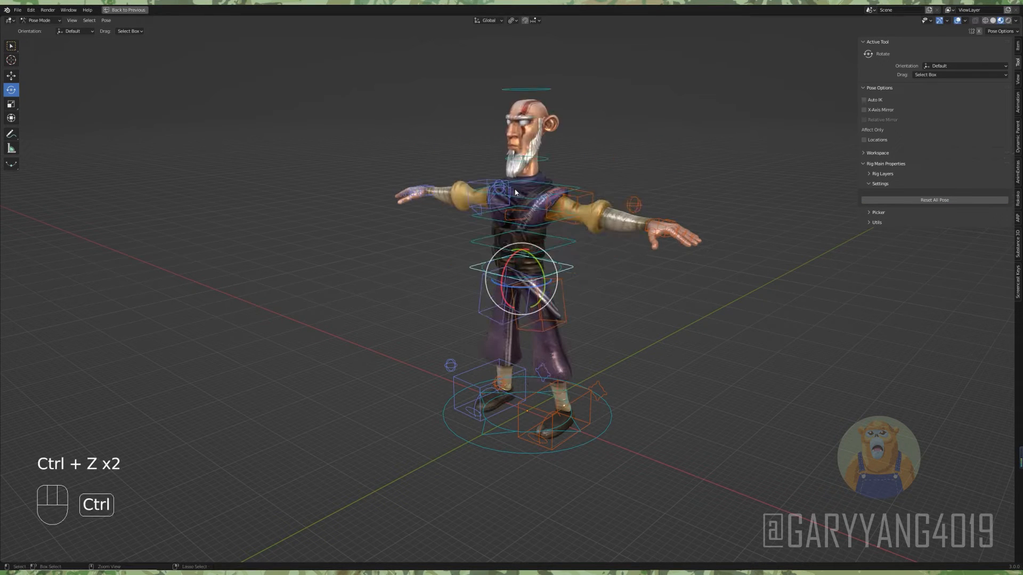
# Examine the neck, head, chest, spine and waist controls by selecting each in turn
pyautogui.click(546, 160)
pyautogui.click(559, 91)
pyautogui.keyDown('alt'); pyautogui.moveTo(552, 165); pyautogui.dragTo(588, 150, button='middle'); pyautogui.keyUp('alt')
pyautogui.scroll(2, 549, 163)
pyautogui.click(474, 182)
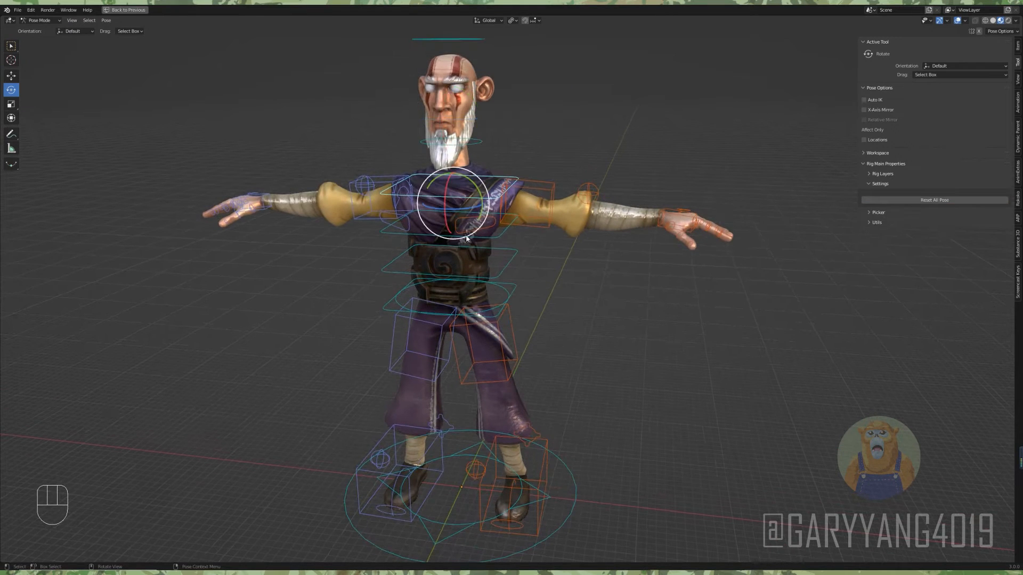
pyautogui.click(510, 230)
pyautogui.click(513, 255)
pyautogui.click(515, 288)
pyautogui.scroll(-1, 504, 269)
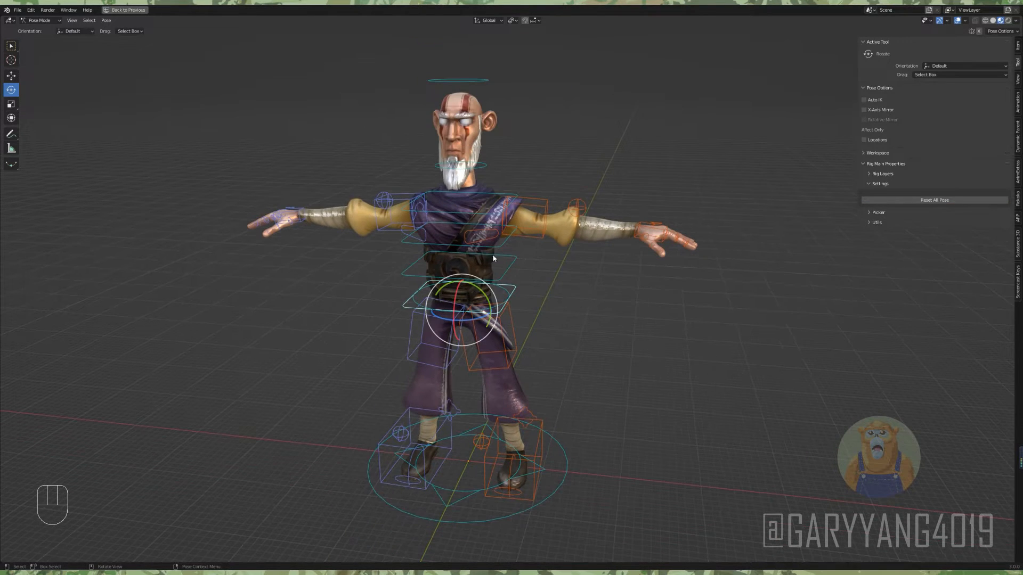
# Try rotating the waist and upper spine controls, undoing each change
pyautogui.moveTo(477, 259)
pyautogui.mouseDown()
pyautogui.moveTo(453, 213)
pyautogui.moveTo(457, 247)
pyautogui.moveTo(421, 245)
pyautogui.moveTo(479, 253)
pyautogui.mouseUp()
pyautogui.hotkey('ctrl', 'z')
pyautogui.click(463, 216)
pyautogui.scroll(1, 462, 229)
pyautogui.hotkey('ctrl', 'z')
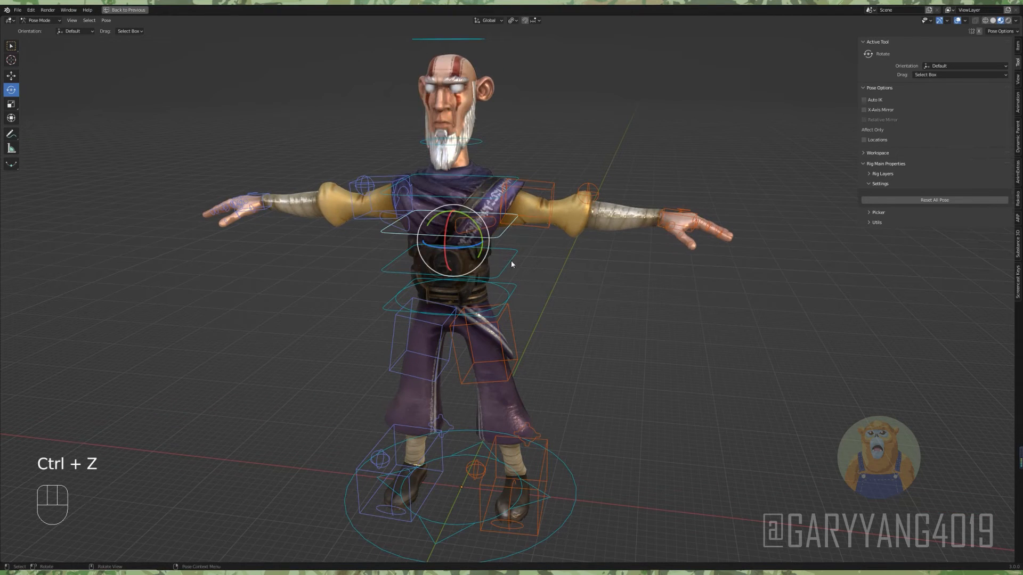
# Try scaling the upper spine control, then undo the change
pyautogui.press('s')
pyautogui.press('s')
pyautogui.hotkey('ctrl', 'z')
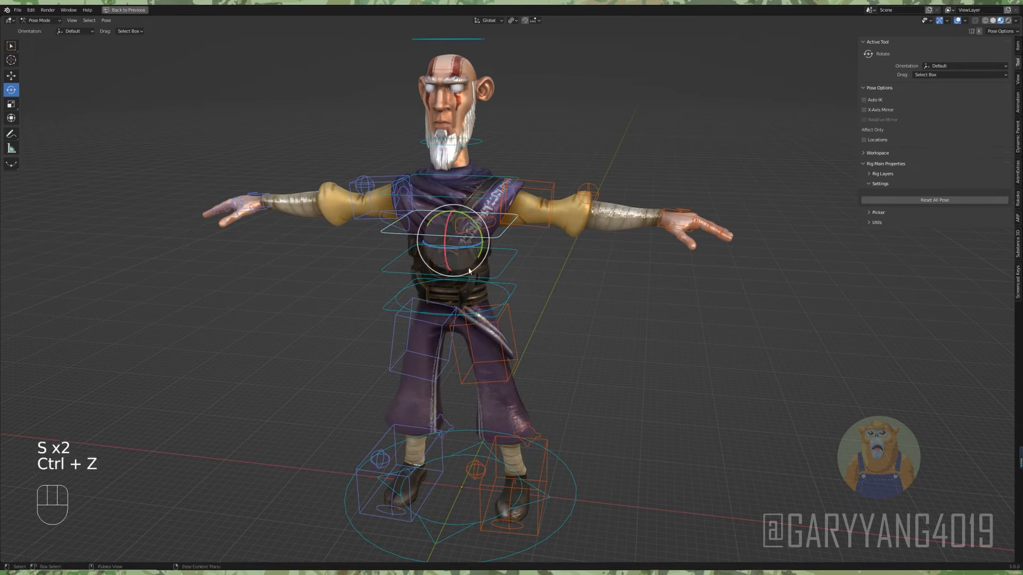
# Try moving the upper spine control upward, then undo the move
pyautogui.press('g')
pyautogui.click(494, 235)
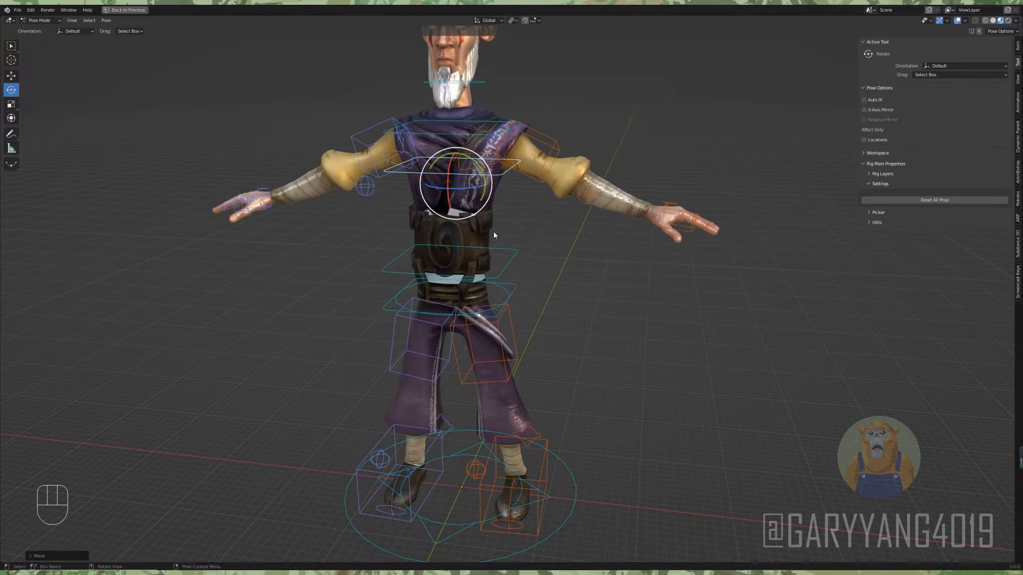
pyautogui.scroll(-1, 493, 235)
pyautogui.hotkey('ctrl', 'z')
pyautogui.keyDown('alt'); pyautogui.moveTo(499, 250); pyautogui.dragTo(506, 271, button='middle'); pyautogui.keyUp('alt')
# Try rotating and then moving the round hip control, undo both changes, and deselect it
pyautogui.click(480, 281)
pyautogui.moveTo(508, 232); pyautogui.dragTo(509, 260)
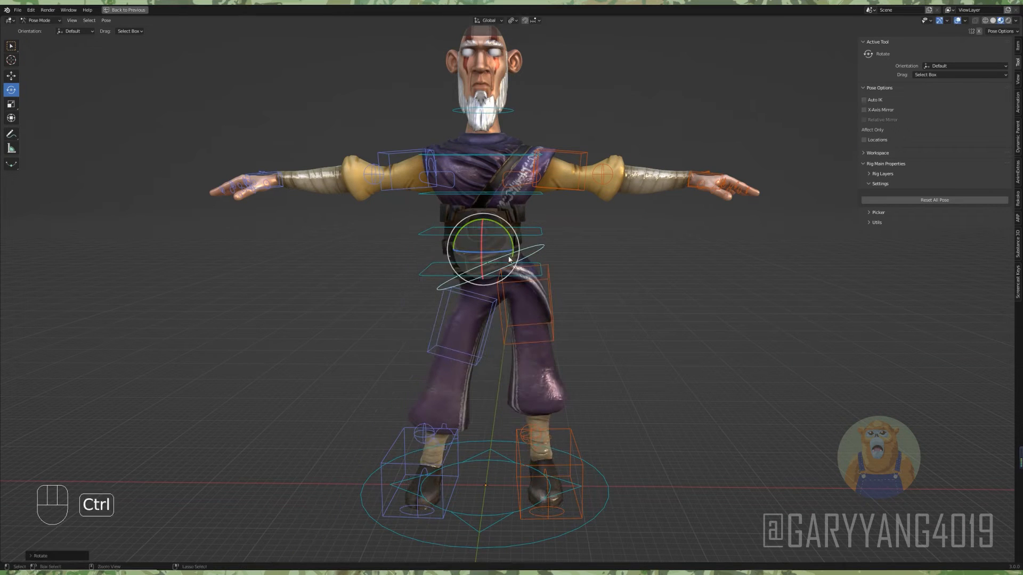
pyautogui.hotkey('ctrl', 'z')
pyautogui.press('g')
pyautogui.click(583, 303)
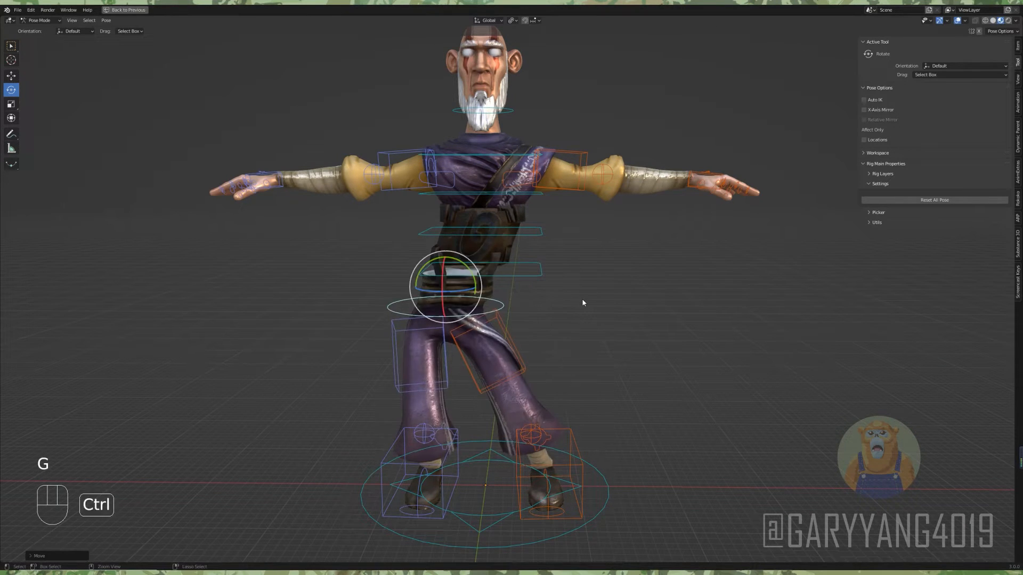
pyautogui.hotkey('ctrl', 'z')
pyautogui.click(649, 293)
pyautogui.keyDown('alt'); pyautogui.moveTo(650, 293); pyautogui.dragTo(553, 293, button='middle'); pyautogui.keyUp('alt')
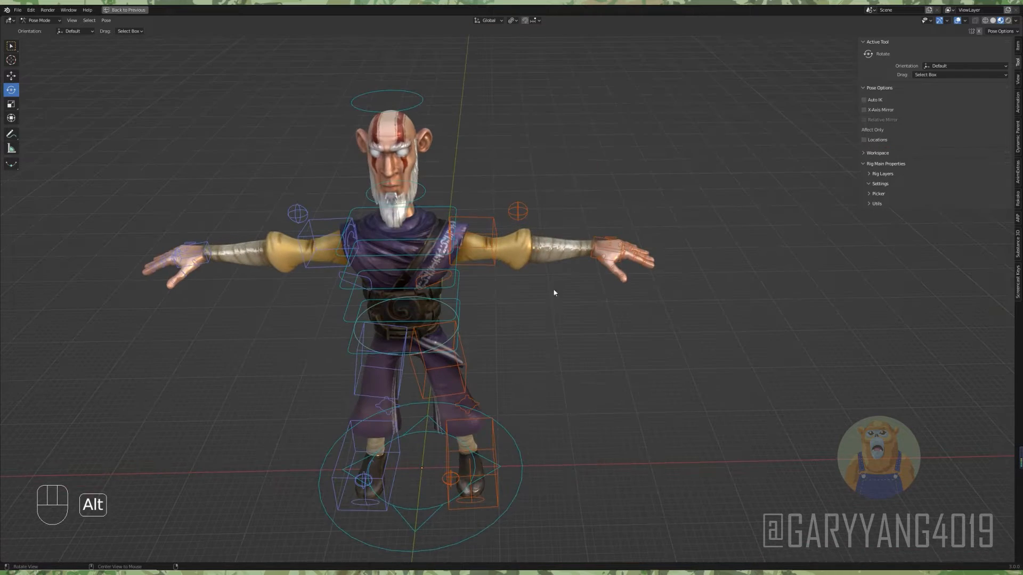
# Select the character's left hand IK control and lower it beside the body in two moves to bend the arm
pyautogui.click(590, 240)
pyautogui.keyDown('alt'); pyautogui.moveTo(589, 250); pyautogui.dragTo(584, 256); pyautogui.keyUp('alt')
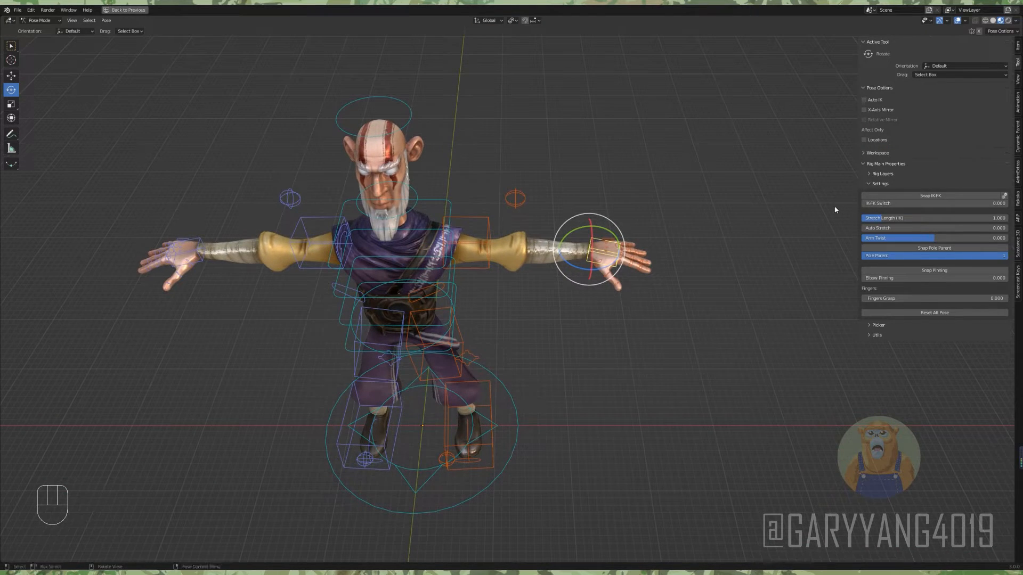
pyautogui.press('g')
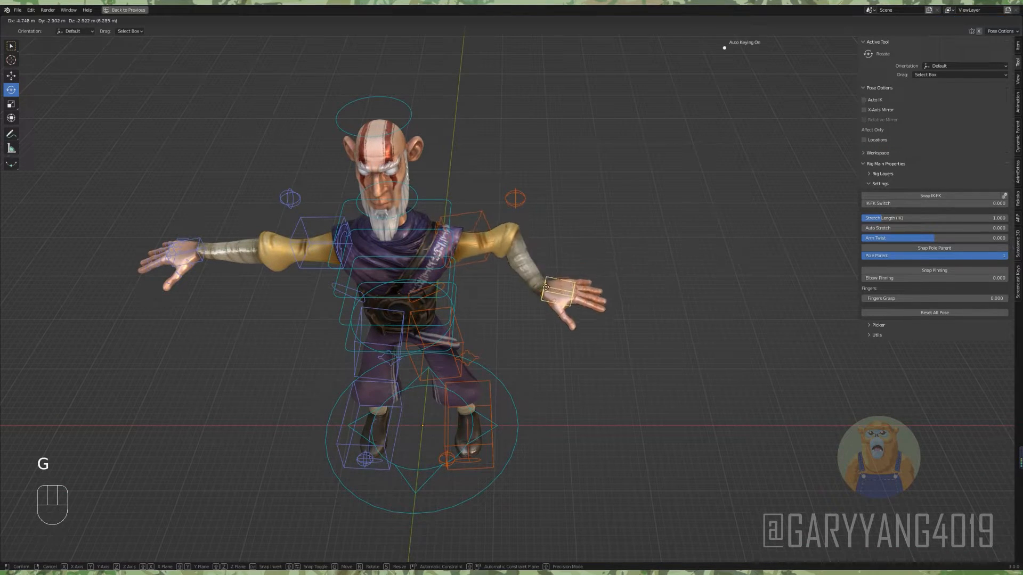
pyautogui.click(578, 306)
pyautogui.keyDown('alt'); pyautogui.moveTo(639, 320); pyautogui.dragTo(548, 312); pyautogui.keyUp('alt')
pyautogui.press('g')
pyautogui.click(514, 343)
pyautogui.keyDown('alt'); pyautogui.moveTo(506, 342); pyautogui.dragTo(567, 344, button='middle'); pyautogui.keyUp('alt')
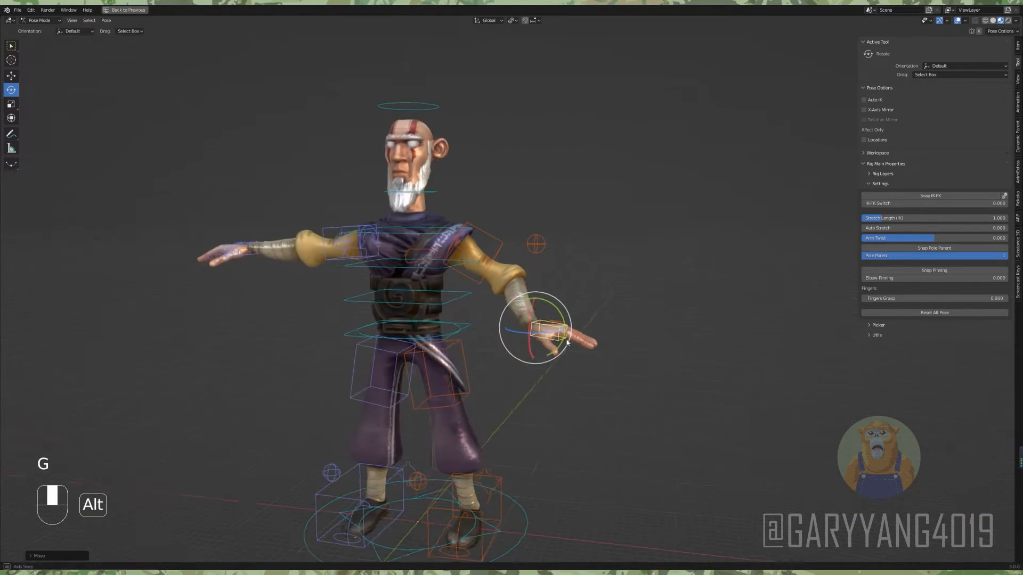
# Move the left hand IK control once more, then undo all the hand moves to straighten the arm
pyautogui.press('g')
pyautogui.click(490, 320)
pyautogui.keyDown('alt'); pyautogui.moveTo(469, 318); pyautogui.dragTo(580, 294, button='middle'); pyautogui.keyUp('alt')
pyautogui.hotkey('ctrl', 'z')
pyautogui.hotkey('ctrl', 'z')
pyautogui.hotkey('ctrl', 'z')
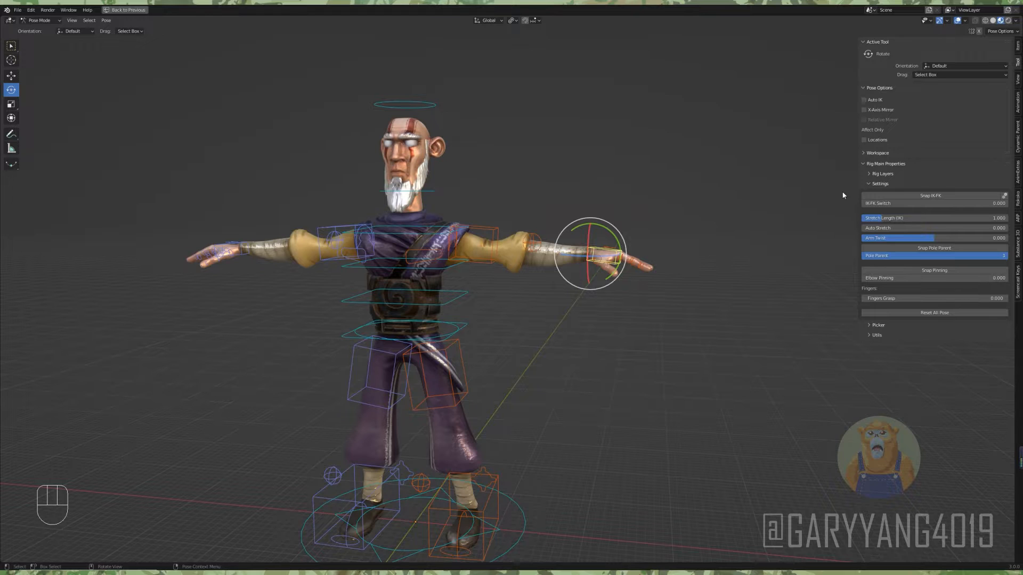
# Try adjusting the left arm's Stretch Length (IK), move the hand control, set the length to 1, and undo the changes
pyautogui.keyDown('alt'); pyautogui.keyDown('shift'); pyautogui.moveTo(843, 195); pyautogui.dragTo(867, 211, button='middle'); pyautogui.keyUp('shift'); pyautogui.keyUp('alt')
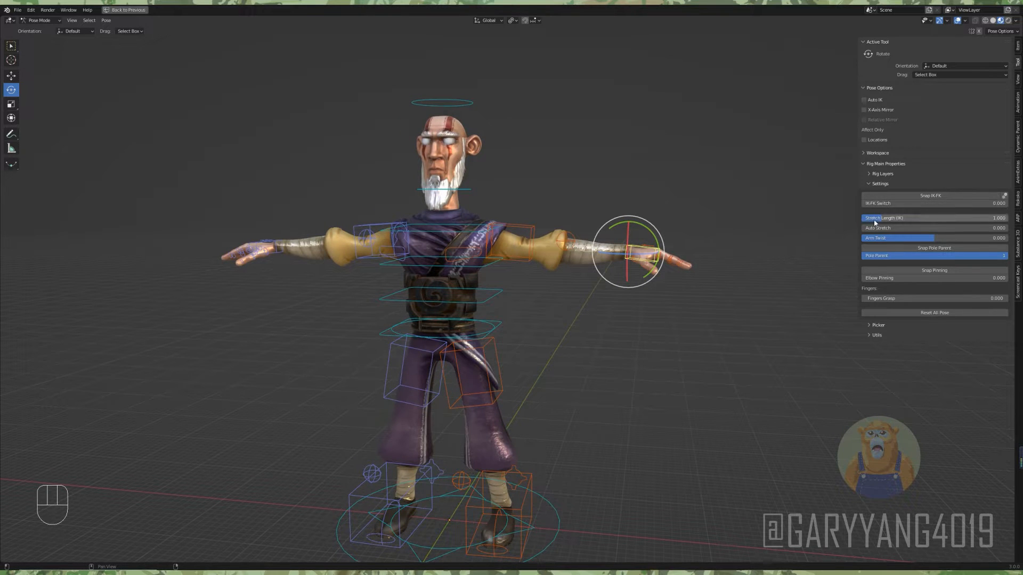
pyautogui.scroll(1, 702, 232)
pyautogui.keyDown('alt'); pyautogui.moveTo(702, 233); pyautogui.dragTo(692, 325, button='middle'); pyautogui.keyUp('alt')
pyautogui.moveTo(888, 217)
pyautogui.mouseDown()
pyautogui.moveTo(969, 218)
pyautogui.moveTo(885, 219)
pyautogui.mouseUp()
pyautogui.press('g')
pyautogui.click(650, 285)
pyautogui.write('1')
pyautogui.press('Return')
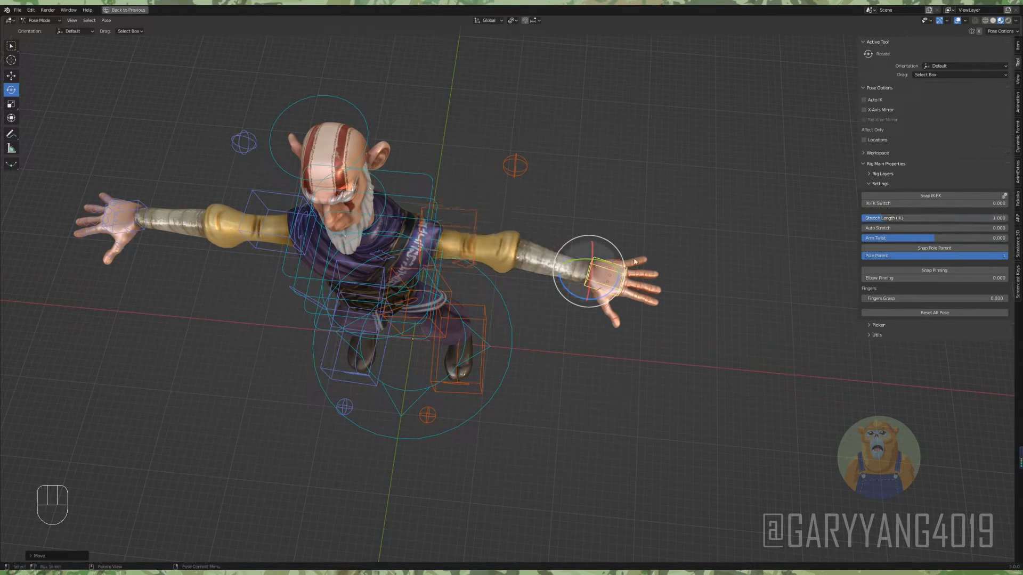
pyautogui.hotkey('ctrl', 'z')
pyautogui.hotkey('ctrl', 'z')
pyautogui.hotkey('ctrl', 'z')
pyautogui.hotkey('ctrl', 'z')
# Set the left arm's Auto Stretch to 1.000, pull the hand IK control far outward and lower it
pyautogui.keyDown('alt'); pyautogui.moveTo(664, 251); pyautogui.dragTo(805, 233, button='middle'); pyautogui.keyUp('alt')
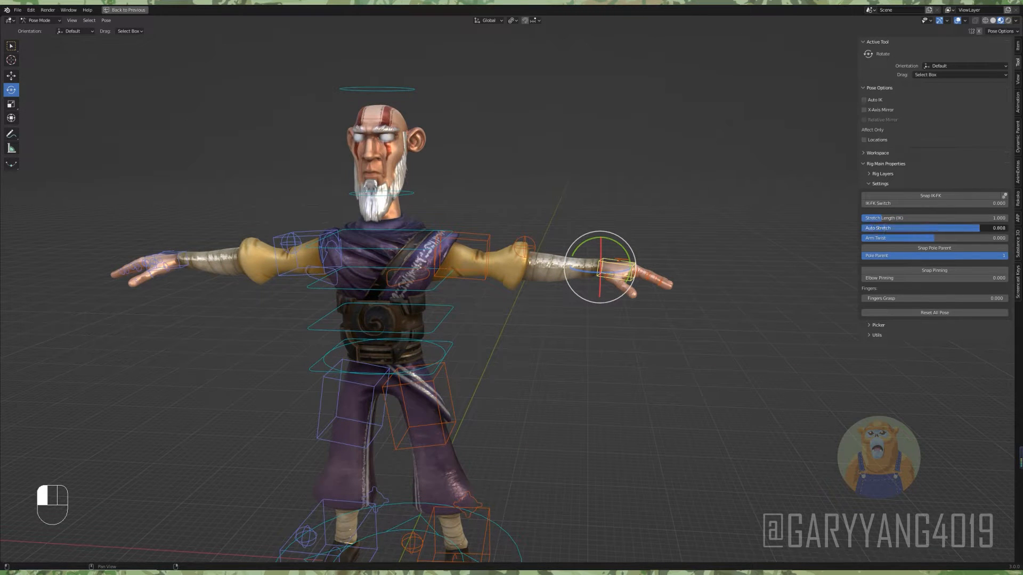
pyautogui.moveTo(662, 188); pyautogui.dragTo(633, 231, button='middle')
pyautogui.press('g')
pyautogui.click(730, 268)
pyautogui.scroll(-3, 642, 266)
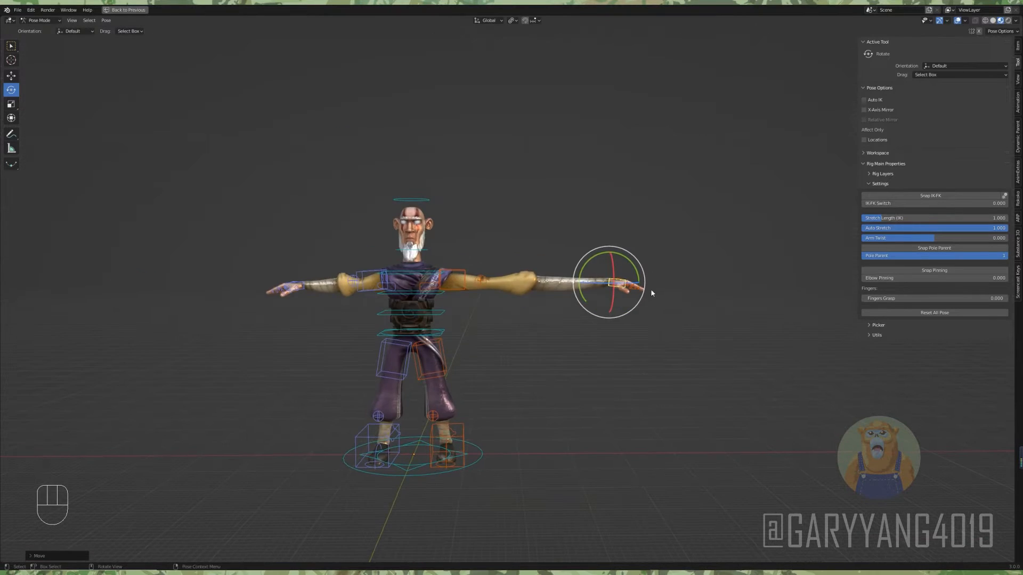
pyautogui.press('g')
pyautogui.click(676, 361)
pyautogui.keyDown('alt'); pyautogui.moveTo(672, 359); pyautogui.dragTo(634, 341, button='middle'); pyautogui.keyUp('alt')
# Try moving the left elbow pole control up and outward, then undo the move
pyautogui.click(497, 280)
pyautogui.press('g')
pyautogui.click(589, 229)
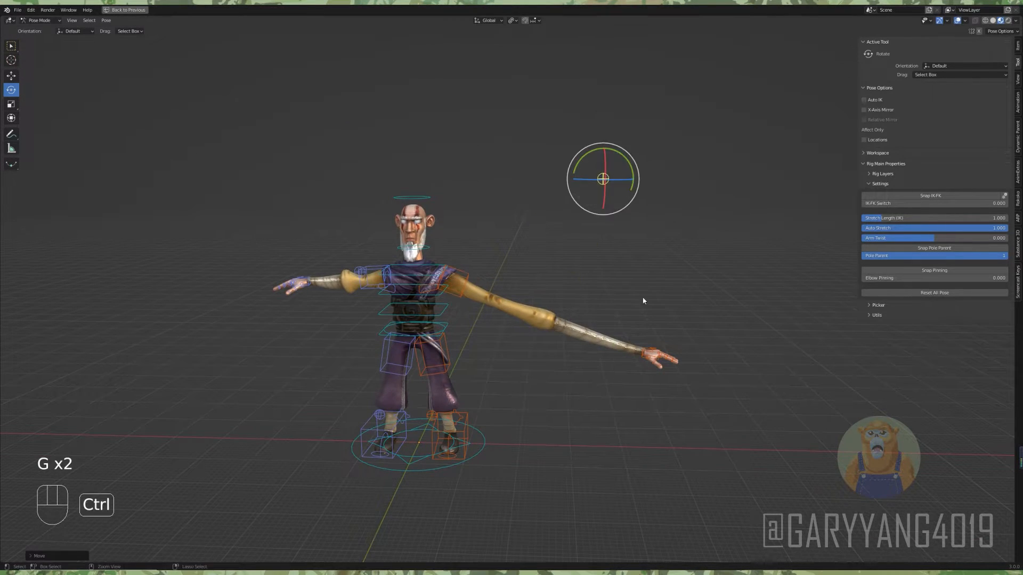
pyautogui.hotkey('ctrl', 'z')
# Select the left hand IK control again and move it to another position with the arm still stretched
pyautogui.click(639, 339)
pyautogui.moveTo(644, 301); pyautogui.dragTo(538, 298, button='middle')
pyautogui.press('g')
pyautogui.click(525, 367)
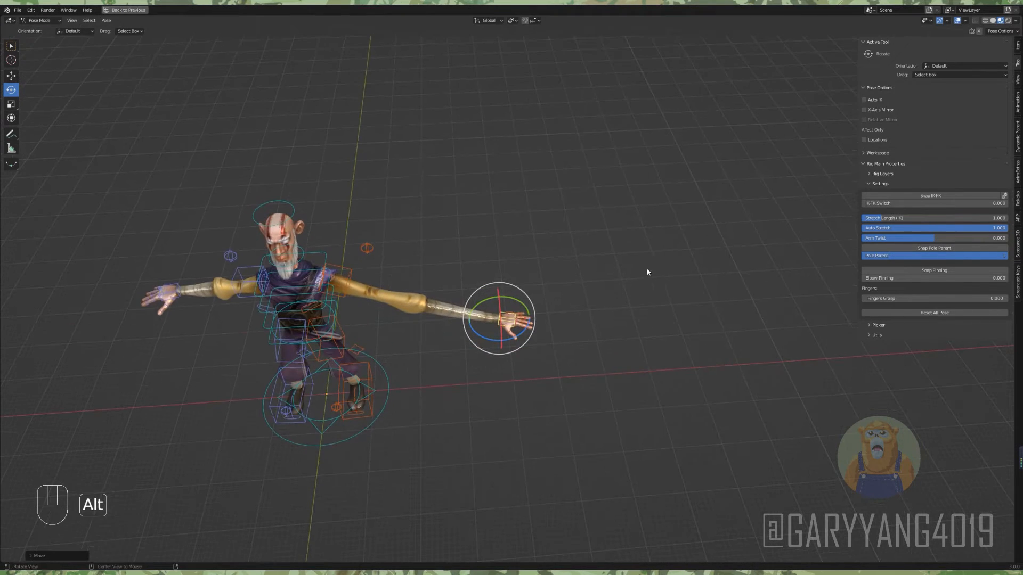
# Set the left arm's Auto Stretch to 0.000, move the hand control toward the arm, and clear its location
pyautogui.keyDown('alt'); pyautogui.moveTo(647, 268); pyautogui.dragTo(687, 246, button='middle'); pyautogui.keyUp('alt')
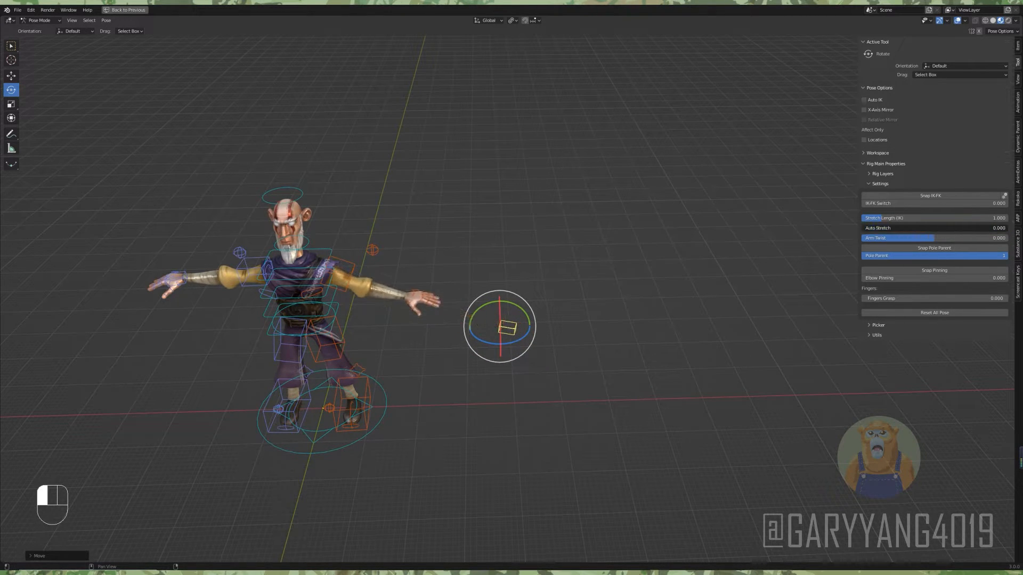
pyautogui.keyDown('alt'); pyautogui.moveTo(498, 325); pyautogui.dragTo(543, 322, button='middle'); pyautogui.keyUp('alt')
pyautogui.press('g')
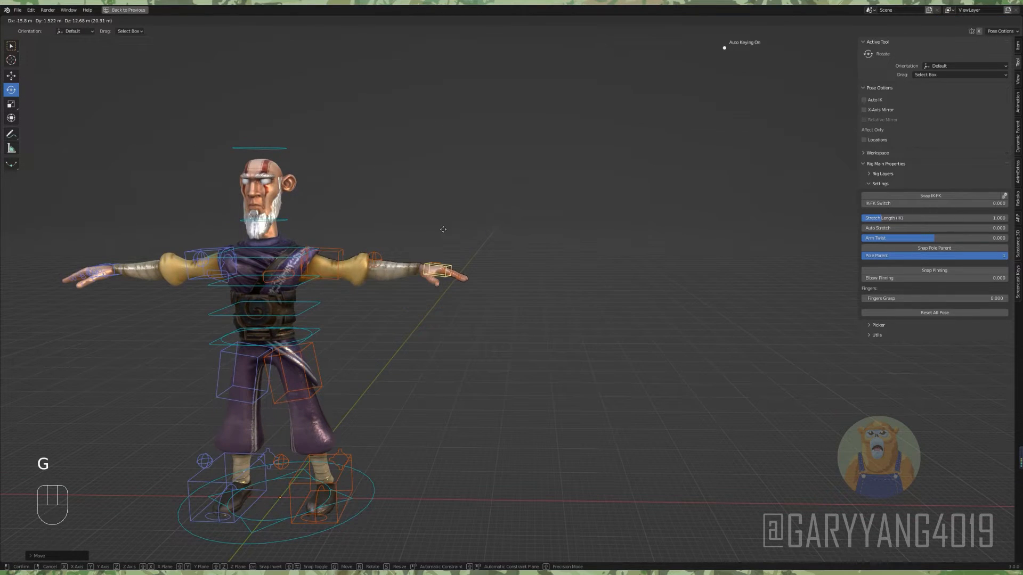
pyautogui.click(429, 235)
pyautogui.keyDown('alt'); pyautogui.moveTo(429, 234); pyautogui.dragTo(493, 229, button='middle'); pyautogui.keyUp('alt')
pyautogui.hotkey('alt', 'g')
# Try adjusting the left arm's Arm Twist, then undo the change
pyautogui.keyDown('alt'); pyautogui.moveTo(650, 279); pyautogui.dragTo(661, 282); pyautogui.keyUp('alt')
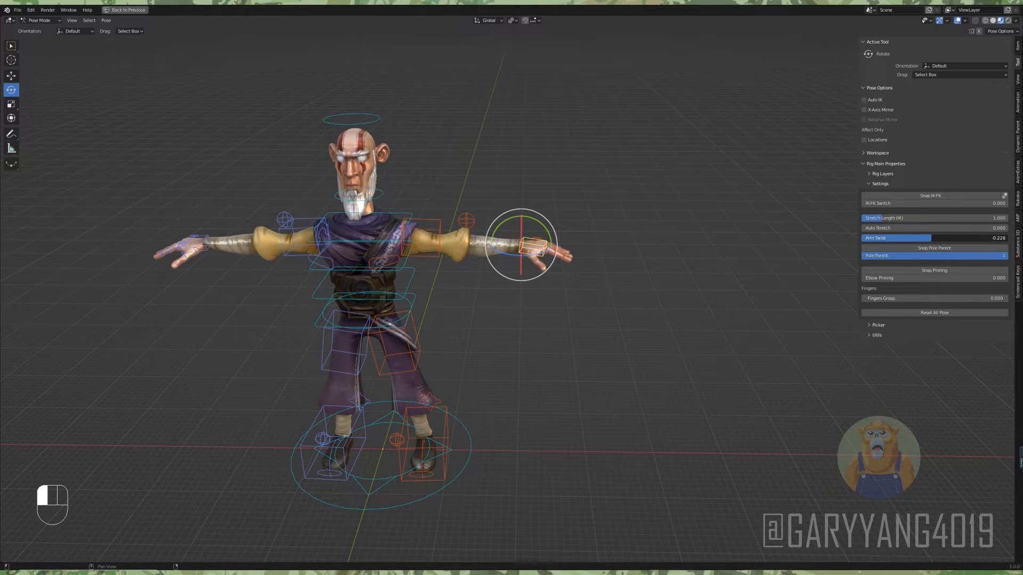
pyautogui.moveTo(742, 258)
pyautogui.keyDown('alt'); pyautogui.keyDown('shift'); pyautogui.mouseDown()
pyautogui.moveTo(734, 263)
pyautogui.moveTo(753, 281)
pyautogui.moveTo(758, 266)
pyautogui.mouseUp(); pyautogui.keyUp('shift'); pyautogui.keyUp('alt')
pyautogui.hotkey('ctrl', 'z')
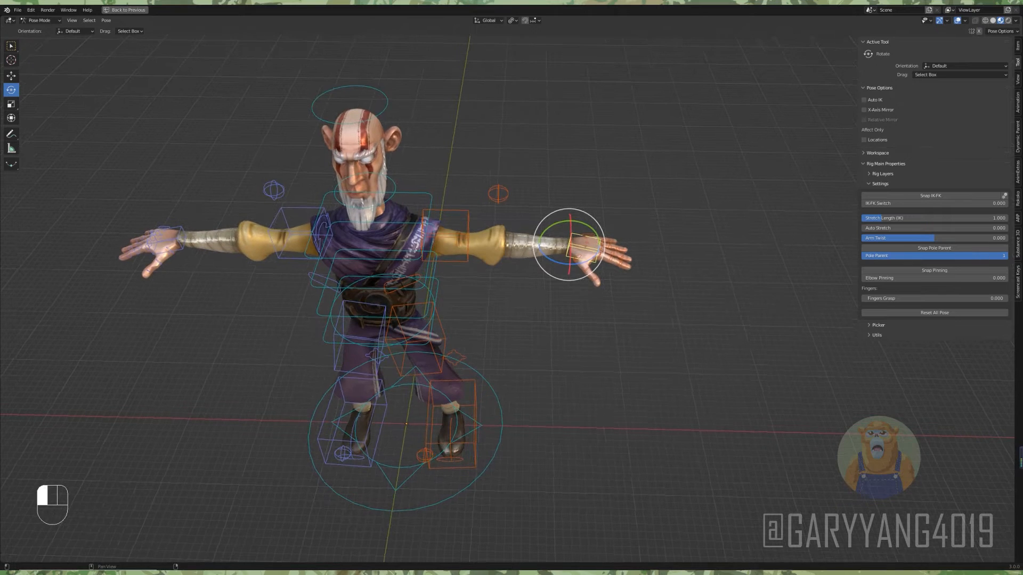
# Set the left arm's Elbow Pinning to 1.000, try moving the hand IK control, and undo the move
pyautogui.hotkey('ctrl', 'z')
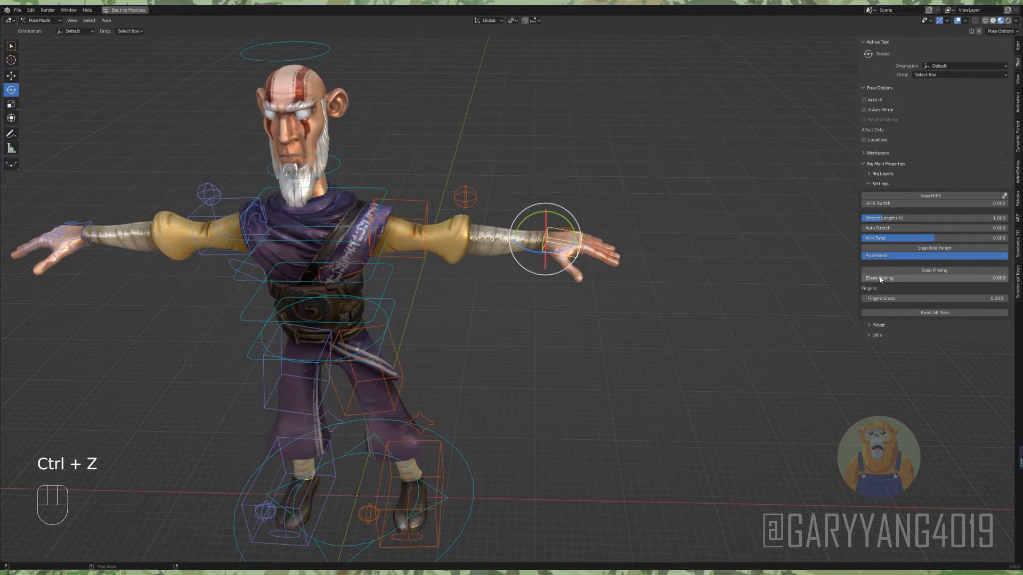
pyautogui.moveTo(881, 279); pyautogui.dragTo(884, 279)
pyautogui.keyDown('alt'); pyautogui.moveTo(640, 229); pyautogui.dragTo(616, 315, button='middle'); pyautogui.keyUp('alt')
pyautogui.press('g')
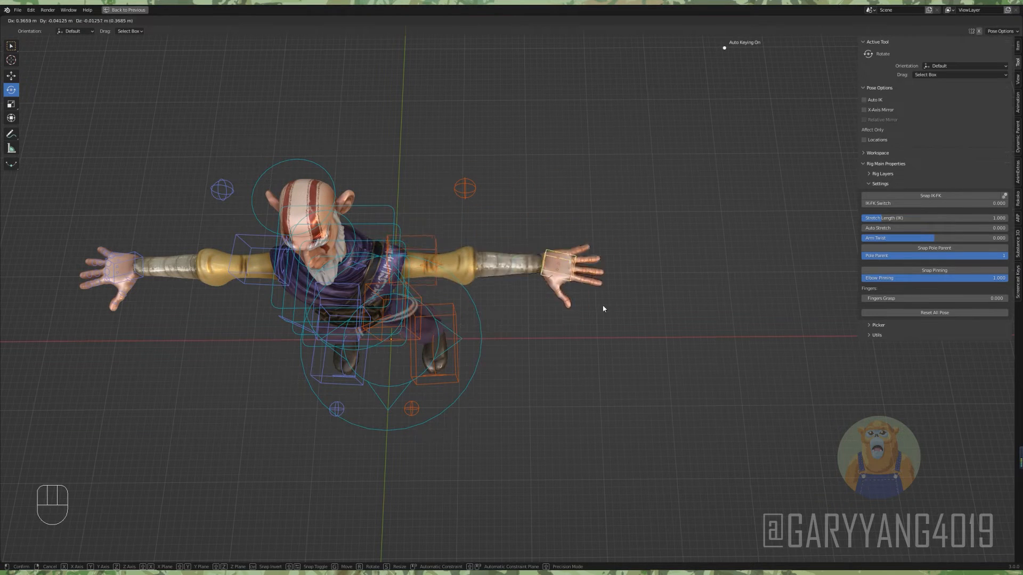
pyautogui.click(618, 300)
pyautogui.hotkey('ctrl', 'z')
pyautogui.keyDown('alt'); pyautogui.moveTo(626, 293); pyautogui.dragTo(601, 282, button='middle'); pyautogui.keyUp('alt')
pyautogui.moveTo(601, 281)
pyautogui.keyDown('alt'); pyautogui.mouseDown()
pyautogui.moveTo(564, 295)
pyautogui.moveTo(587, 277)
pyautogui.mouseUp(); pyautogui.keyUp('alt')
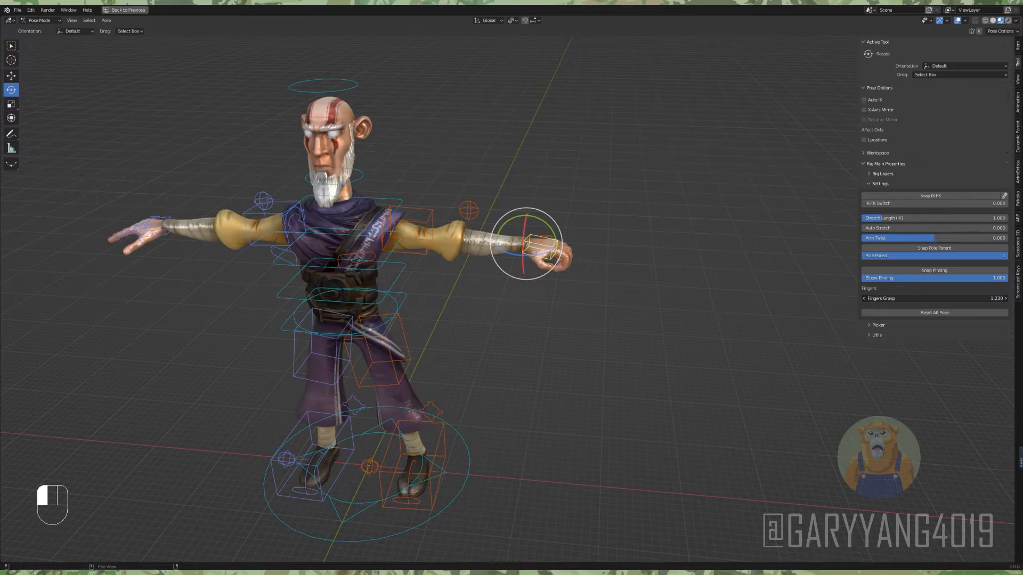
# Try raising the left hand's Fingers Grasp to curl the fingers, then undo the grasp and the Elbow Pinning change
pyautogui.moveTo(935, 299); pyautogui.dragTo(954, 299)
pyautogui.scroll(1, 678, 272)
pyautogui.moveTo(678, 272); pyautogui.dragTo(572, 355, button='middle')
pyautogui.scroll(3, 513, 291)
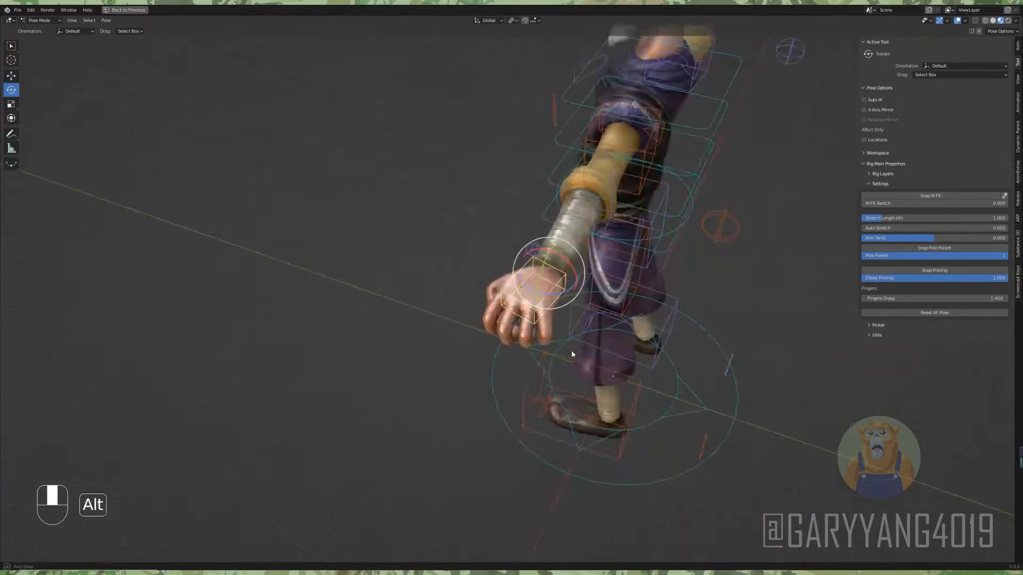
pyautogui.keyDown('alt'); pyautogui.moveTo(572, 353); pyautogui.dragTo(938, 299); pyautogui.keyUp('alt')
pyautogui.keyDown('alt'); pyautogui.moveTo(690, 298); pyautogui.dragTo(789, 234, button='middle'); pyautogui.keyUp('alt')
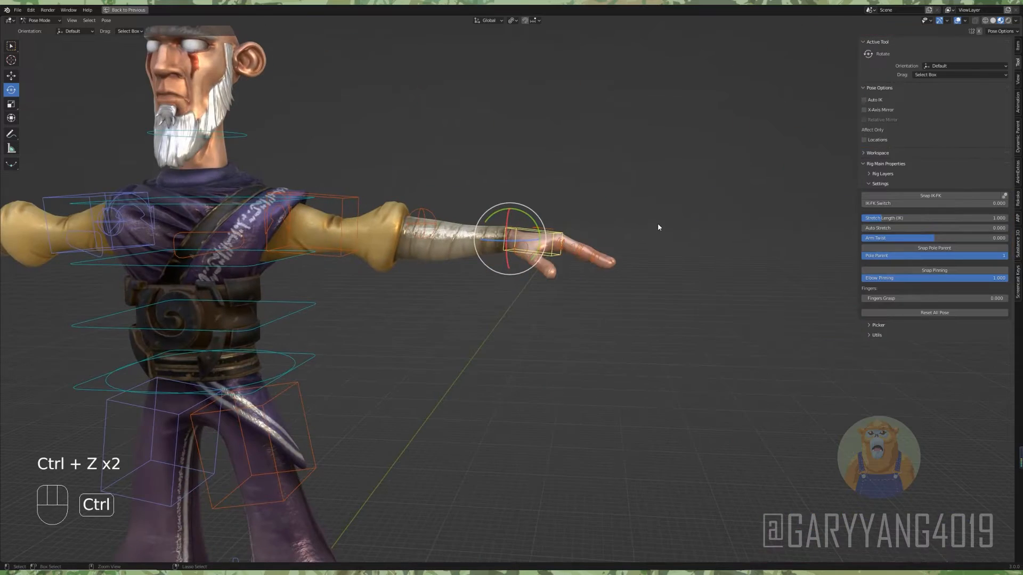
pyautogui.hotkey('ctrl', 'z')
pyautogui.keyDown('ctrl'); pyautogui.keyDown('alt'); pyautogui.moveTo(658, 227); pyautogui.dragTo(470, 237, button='middle'); pyautogui.keyUp('alt'); pyautogui.keyUp('ctrl')
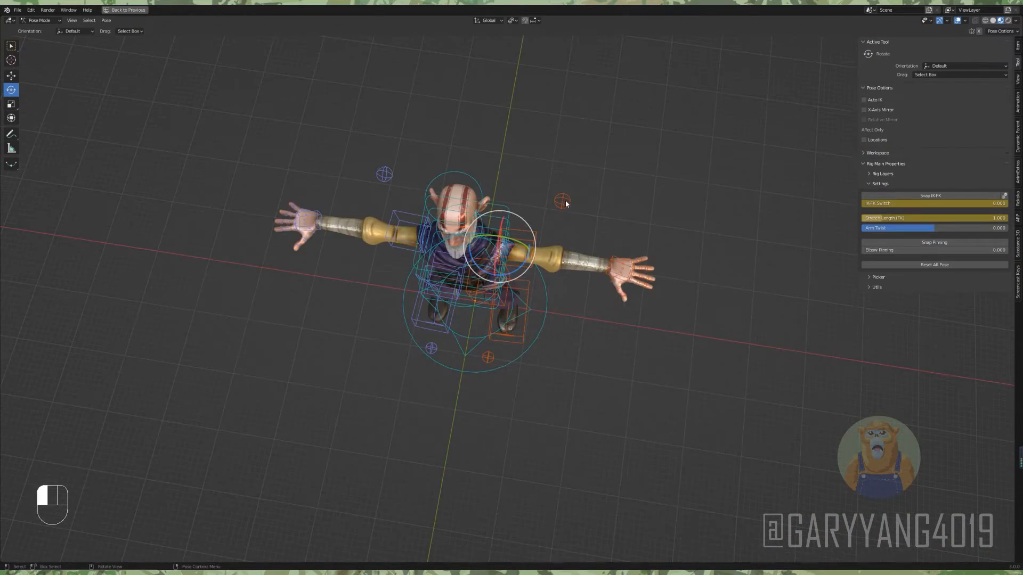
# Select the left hand IK control and move it in front of the body so the elbow bends
pyautogui.click(565, 203)
pyautogui.keyDown('alt'); pyautogui.moveTo(639, 250); pyautogui.dragTo(556, 215, button='middle'); pyautogui.keyUp('alt')
pyautogui.keyDown('shift'); pyautogui.moveTo(556, 215); pyautogui.dragTo(562, 249, button='middle'); pyautogui.keyUp('shift')
pyautogui.keyDown('alt'); pyautogui.moveTo(602, 304); pyautogui.dragTo(639, 322, button='middle'); pyautogui.keyUp('alt')
pyautogui.click(604, 304)
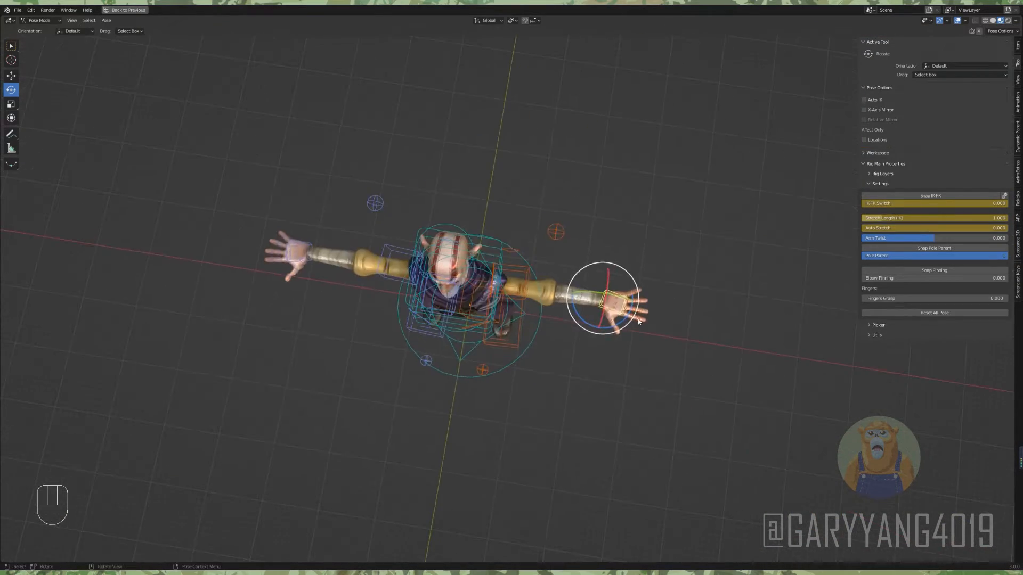
pyautogui.press('g')
pyautogui.click(600, 335)
# Try moving the left elbow pole control farther behind the body, then undo back to the straight arm
pyautogui.click(556, 232)
pyautogui.keyDown('alt'); pyautogui.moveTo(556, 232); pyautogui.dragTo(594, 265, button='middle'); pyautogui.keyUp('alt')
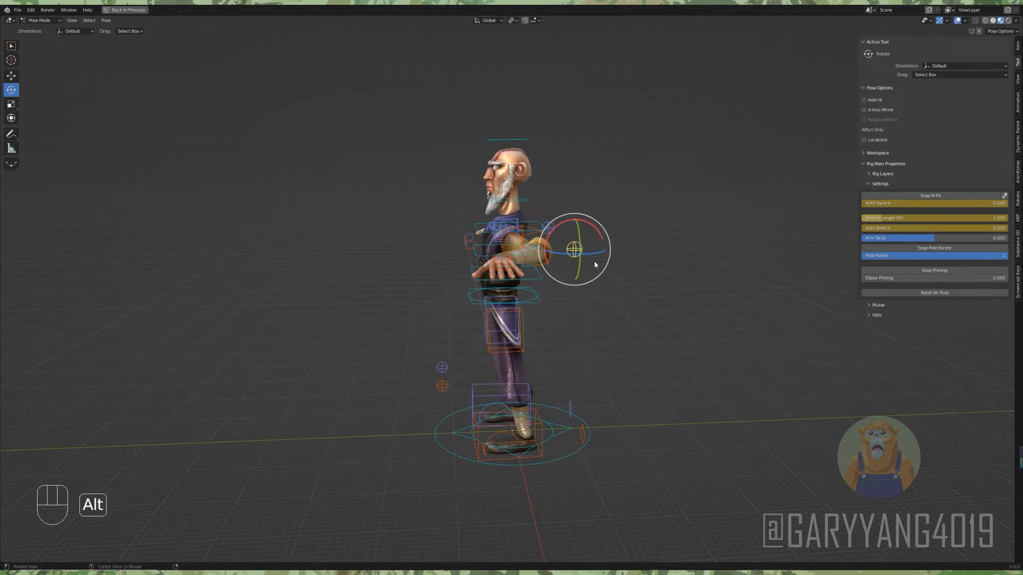
pyautogui.press('g')
pyautogui.click(618, 240)
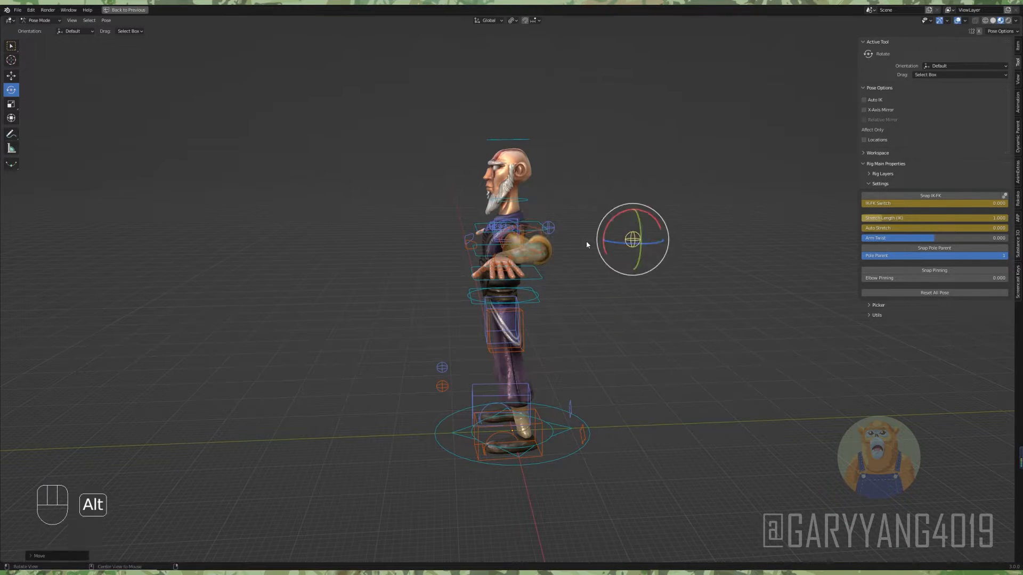
pyautogui.keyDown('alt'); pyautogui.moveTo(618, 240); pyautogui.dragTo(632, 213); pyautogui.keyUp('alt')
pyautogui.hotkey('ctrl', 'z')
pyautogui.hotkey('ctrl', 'z')
pyautogui.hotkey('ctrl', 'z')
pyautogui.keyDown('alt'); pyautogui.keyDown('shift'); pyautogui.moveTo(631, 213); pyautogui.dragTo(616, 190); pyautogui.keyUp('shift'); pyautogui.keyUp('alt')
pyautogui.scroll(-2, 533, 223)
pyautogui.keyDown('alt'); pyautogui.moveTo(463, 242); pyautogui.dragTo(456, 216); pyautogui.keyUp('alt')
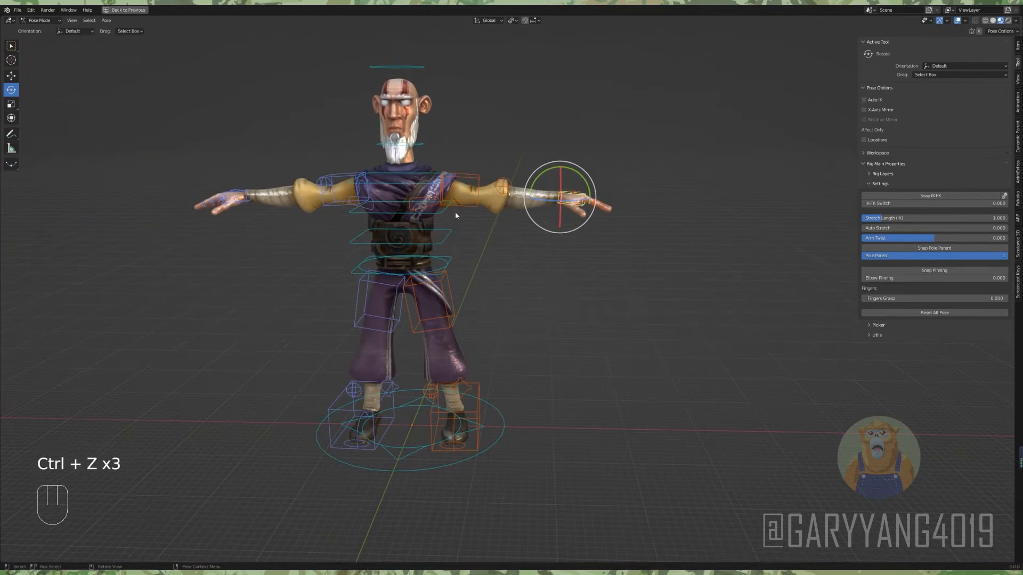
# Snap the left arm from IK to FK and try increasing its Stretch Length (FK), undoing the stretch
pyautogui.click(925, 198)
pyautogui.scroll(1, 562, 121)
pyautogui.keyDown('alt'); pyautogui.keyDown('shift'); pyautogui.moveTo(562, 121); pyautogui.dragTo(559, 191); pyautogui.keyUp('shift'); pyautogui.keyUp('alt')
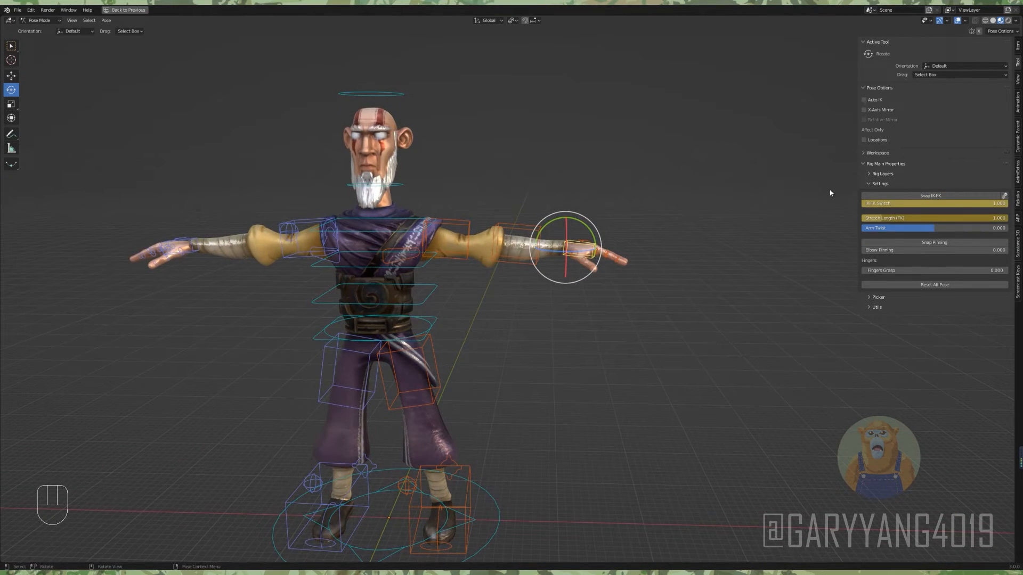
pyautogui.moveTo(888, 222); pyautogui.dragTo(897, 222)
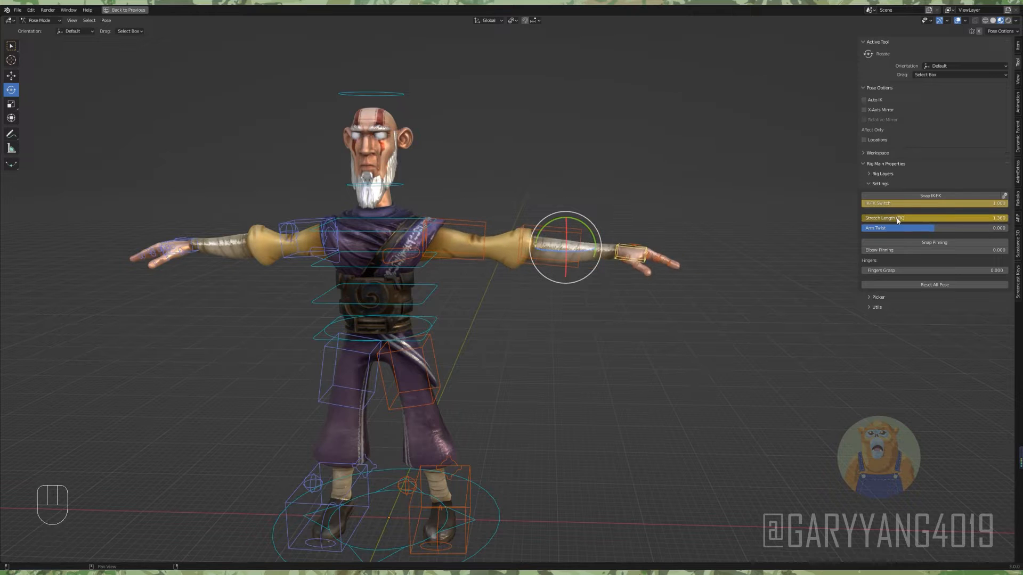
pyautogui.hotkey('ctrl', 'z')
pyautogui.hotkey('ctrl', 'z')
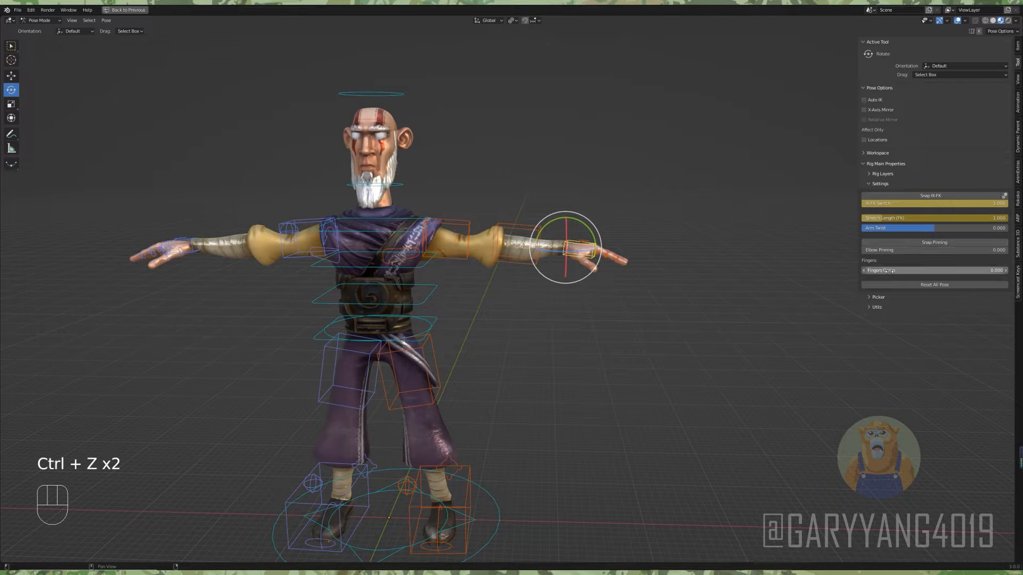
# Rotate the left upper arm FK control so the arm hangs down beside the body
pyautogui.click(466, 224)
pyautogui.keyDown('alt'); pyautogui.moveTo(516, 235); pyautogui.dragTo(525, 230); pyautogui.keyUp('alt')
pyautogui.moveTo(444, 216); pyautogui.dragTo(503, 75)
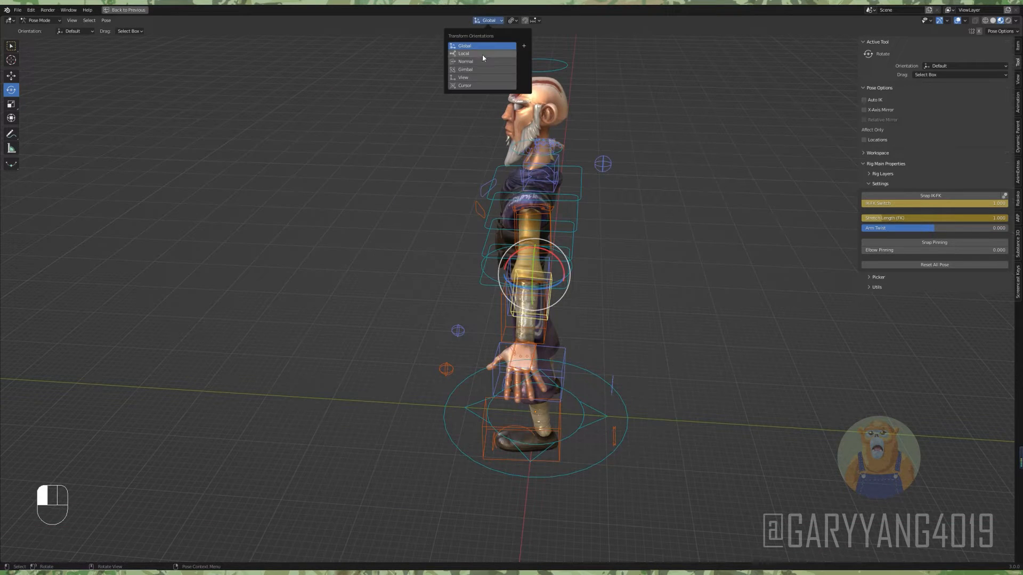
# Try rotating the left forearm FK control in Local orientation, then undo back to the outstretched IK arm and Global orientation
pyautogui.click(512, 23)
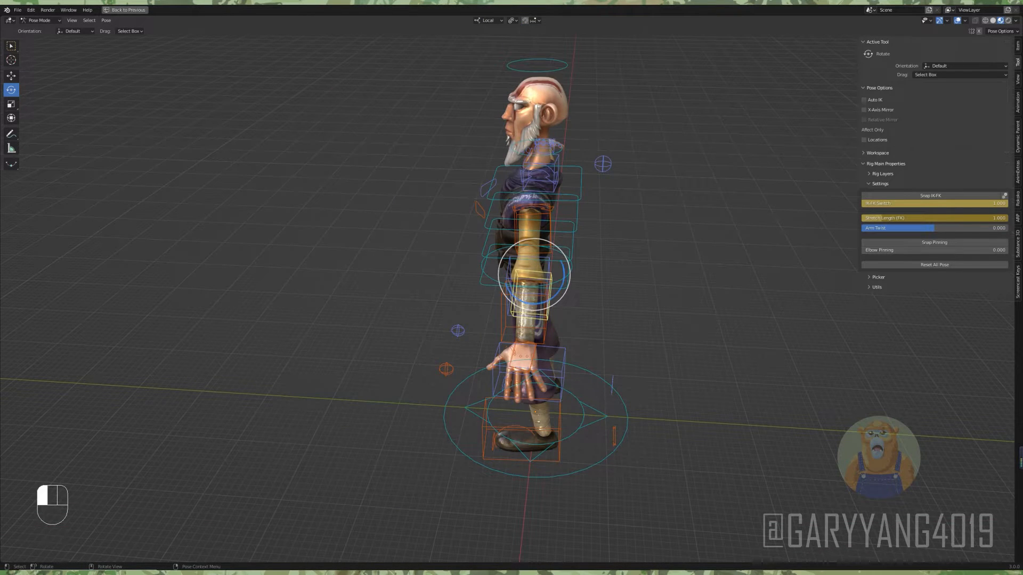
pyautogui.moveTo(543, 303); pyautogui.dragTo(503, 281)
pyautogui.keyDown('alt'); pyautogui.moveTo(504, 293); pyautogui.dragTo(529, 229); pyautogui.keyUp('alt')
pyautogui.hotkey('ctrl', 'z')
pyautogui.hotkey('ctrl', 'z')
pyautogui.hotkey('ctrl', 'z')
pyautogui.hotkey('ctrl', 'z')
pyautogui.hotkey('ctrl', 'z')
pyautogui.hotkey('ctrl', 'z')
pyautogui.hotkey('ctrl', 'z')
pyautogui.hotkey('ctrl', 'z')
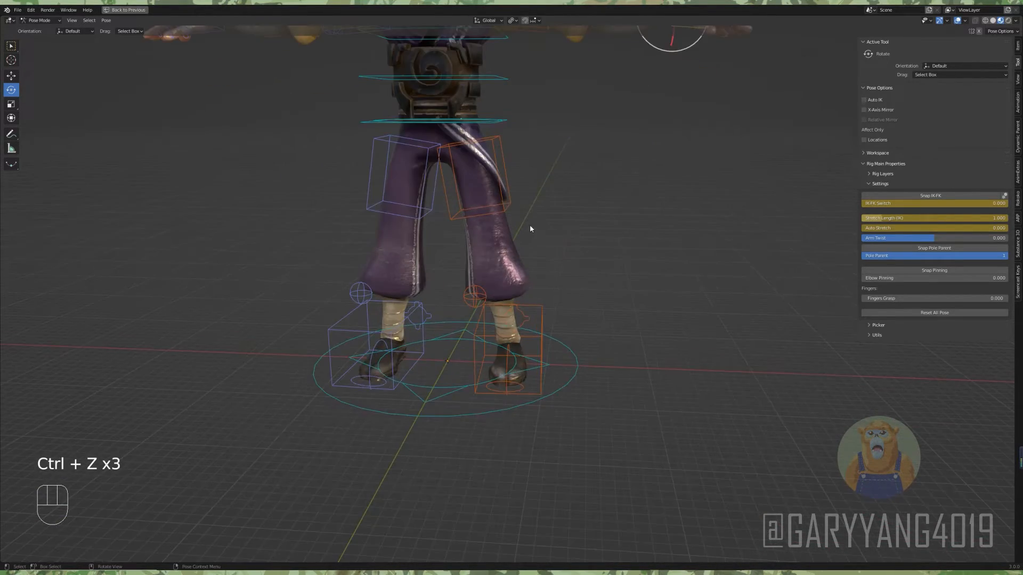
# Select the left foot IK control, try moving it backward and up, and undo the move
pyautogui.scroll(-1, 527, 256)
pyautogui.click(522, 332)
pyautogui.keyDown('alt'); pyautogui.moveTo(521, 332); pyautogui.dragTo(421, 328); pyautogui.keyUp('alt')
pyautogui.scroll(1, 573, 362)
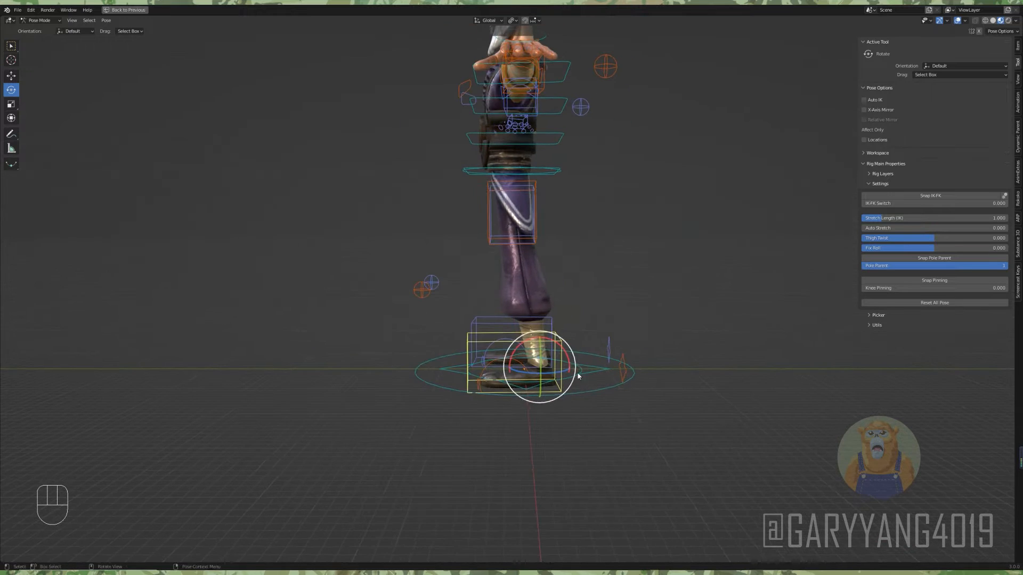
pyautogui.press('g')
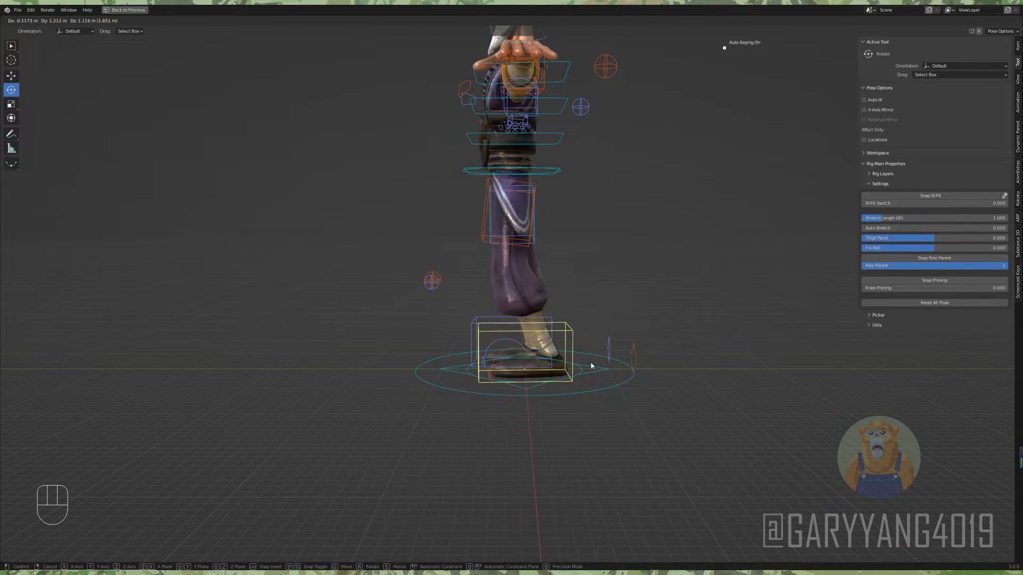
pyautogui.click(591, 364)
pyautogui.hotkey('ctrl', 'z')
# Try scaling the left foot IK control along the global Y axis and rotating it, undoing both changes
pyautogui.press('s')
pyautogui.press('y')
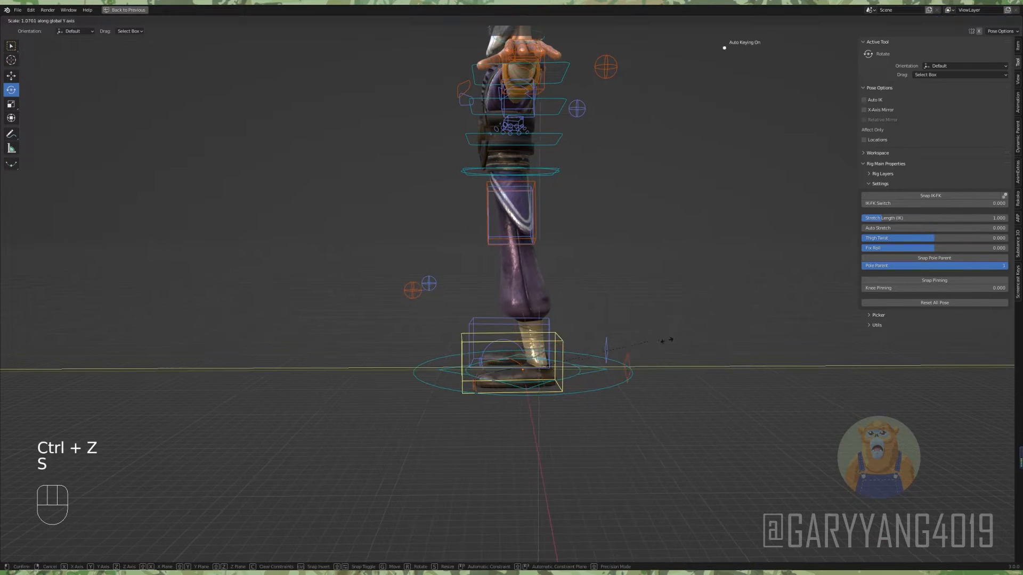
pyautogui.click(647, 348)
pyautogui.hotkey('ctrl', 'z')
pyautogui.moveTo(548, 338)
pyautogui.mouseDown()
pyautogui.moveTo(563, 339)
pyautogui.moveTo(521, 338)
pyautogui.moveTo(551, 337)
pyautogui.mouseUp()
pyautogui.hotkey('ctrl', 'z')
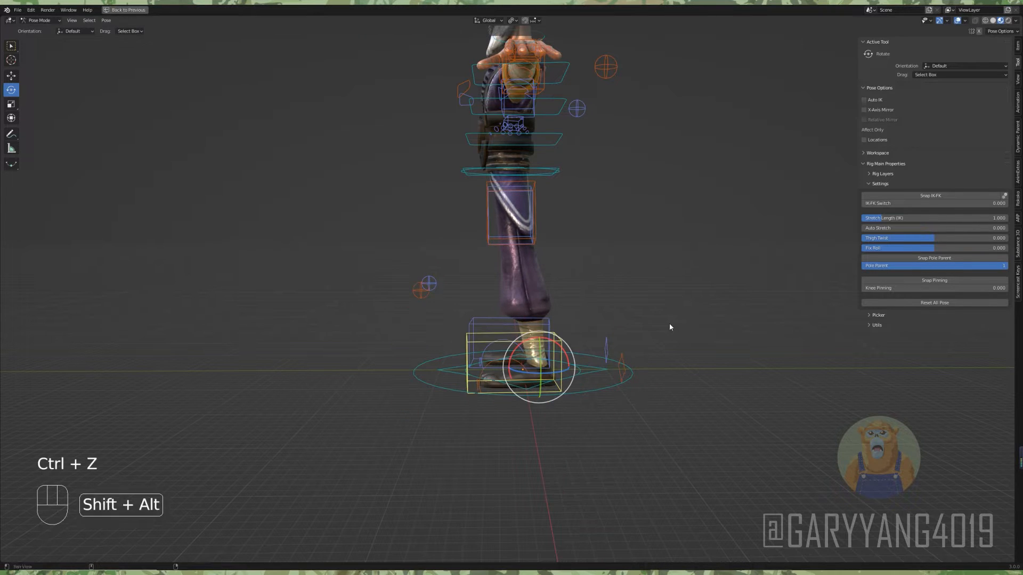
# Set the left leg's Pole Parent to 0, testing foot control rotation before and after the change and undoing each rotation
pyautogui.keyDown('alt'); pyautogui.keyDown('shift'); pyautogui.moveTo(669, 325); pyautogui.dragTo(655, 329); pyautogui.keyUp('shift'); pyautogui.keyUp('alt')
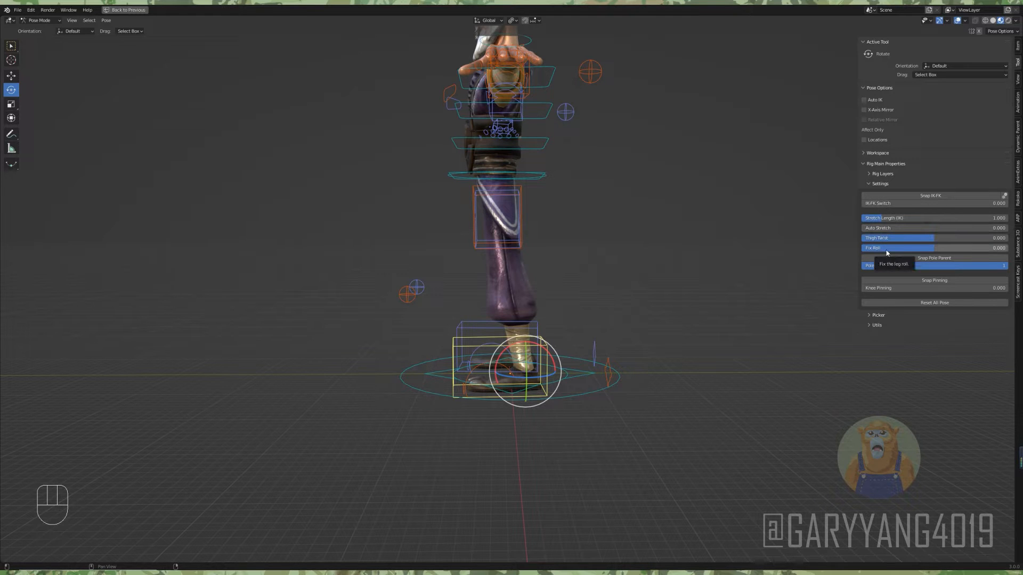
pyautogui.keyDown('alt'); pyautogui.moveTo(641, 277); pyautogui.dragTo(576, 298, button='middle'); pyautogui.keyUp('alt')
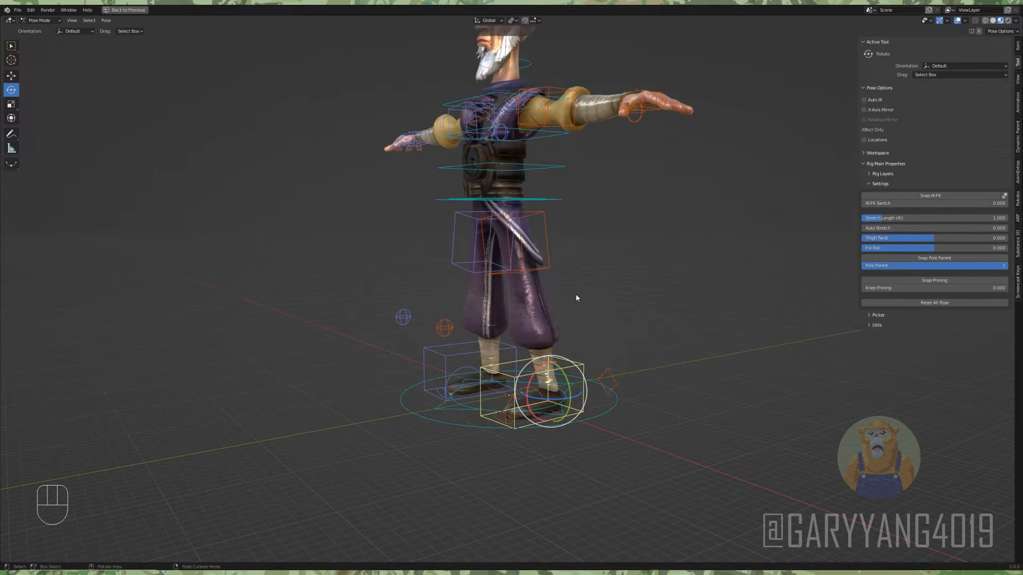
pyautogui.scroll(5, 621, 304)
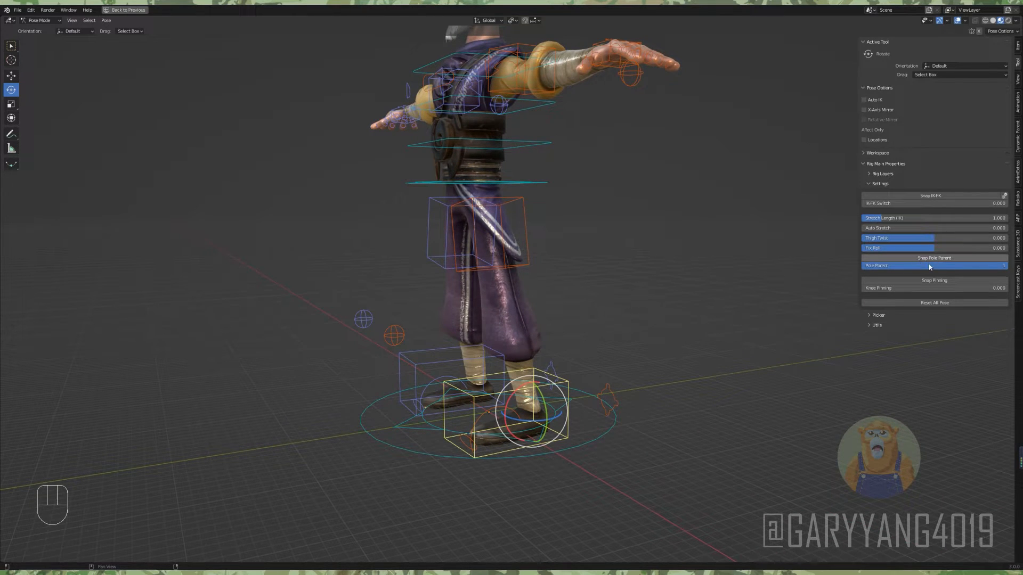
pyautogui.click(398, 343)
pyautogui.keyDown('shift'); pyautogui.moveTo(409, 341); pyautogui.dragTo(404, 323, button='middle'); pyautogui.keyUp('shift')
pyautogui.click(532, 362)
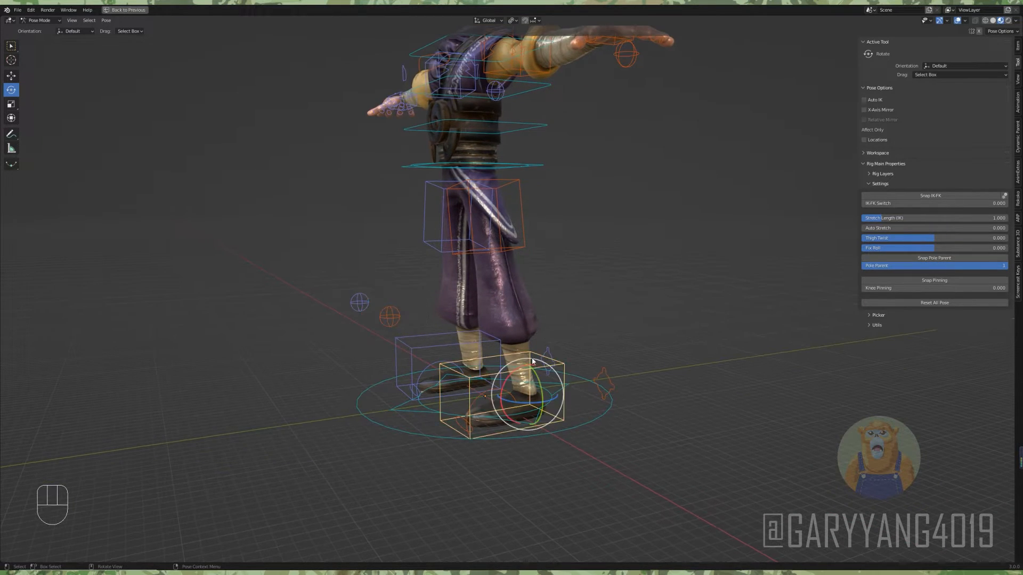
pyautogui.moveTo(510, 418); pyautogui.dragTo(554, 412)
pyautogui.hotkey('ctrl', 'z')
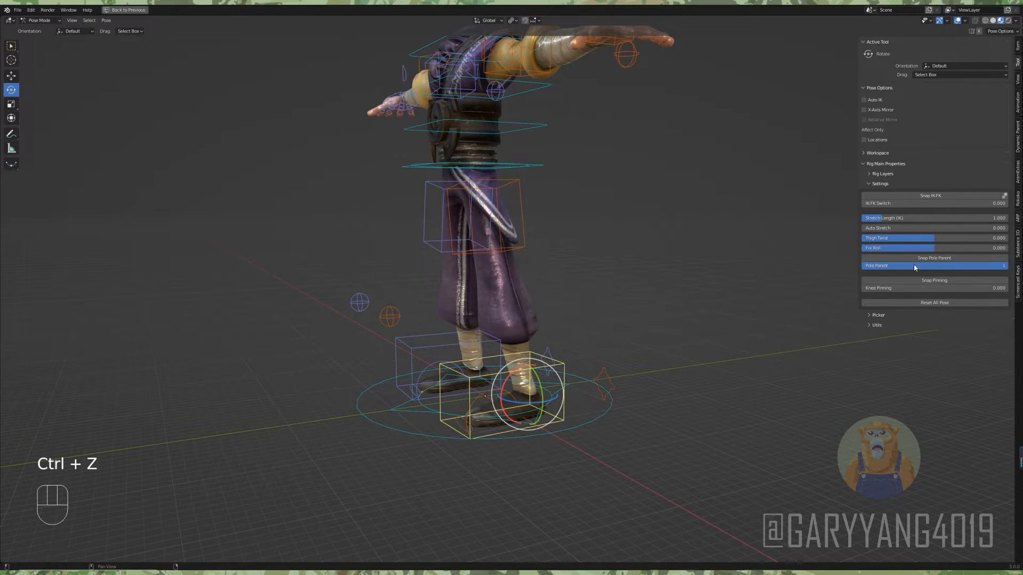
pyautogui.moveTo(503, 386); pyautogui.dragTo(341, 314)
pyautogui.hotkey('ctrl', 'z')
# Select the left knee pole control and move it farther in front of the leg with the Move tool
pyautogui.click(392, 317)
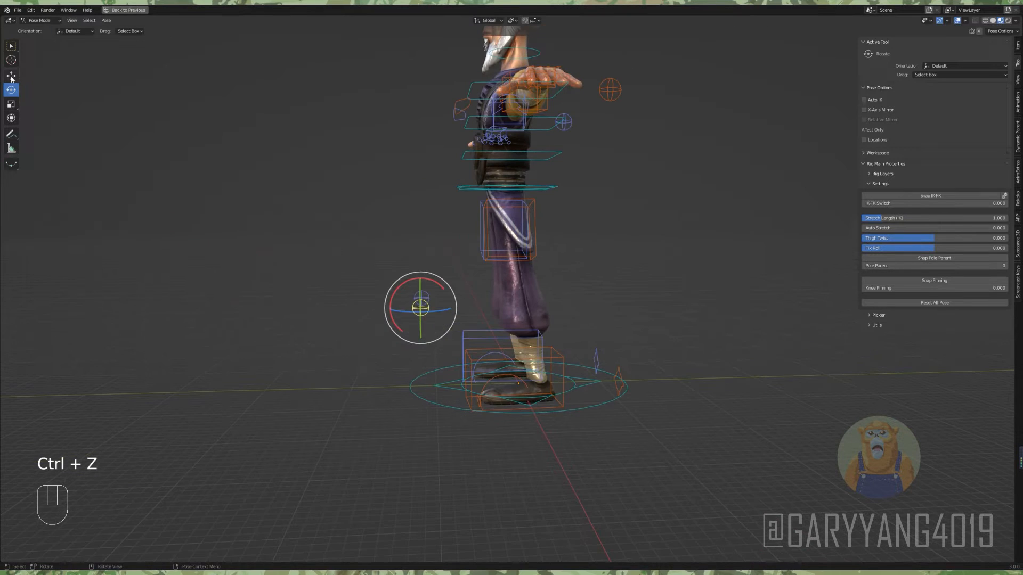
pyautogui.click(11, 76)
pyautogui.moveTo(451, 311); pyautogui.dragTo(362, 322)
# Try moving the left foot IK control while the knee pole stays in place, then undo the foot moves
pyautogui.click(553, 337)
pyautogui.keyDown('alt'); pyautogui.moveTo(553, 339); pyautogui.dragTo(619, 342); pyautogui.keyUp('alt')
pyautogui.moveTo(494, 367); pyautogui.dragTo(506, 315)
pyautogui.keyDown('alt'); pyautogui.moveTo(506, 325); pyautogui.dragTo(511, 431); pyautogui.keyUp('alt')
pyautogui.click(489, 444)
pyautogui.keyDown('alt'); pyautogui.moveTo(490, 444); pyautogui.dragTo(537, 338); pyautogui.keyUp('alt')
pyautogui.hotkey('ctrl', 'z')
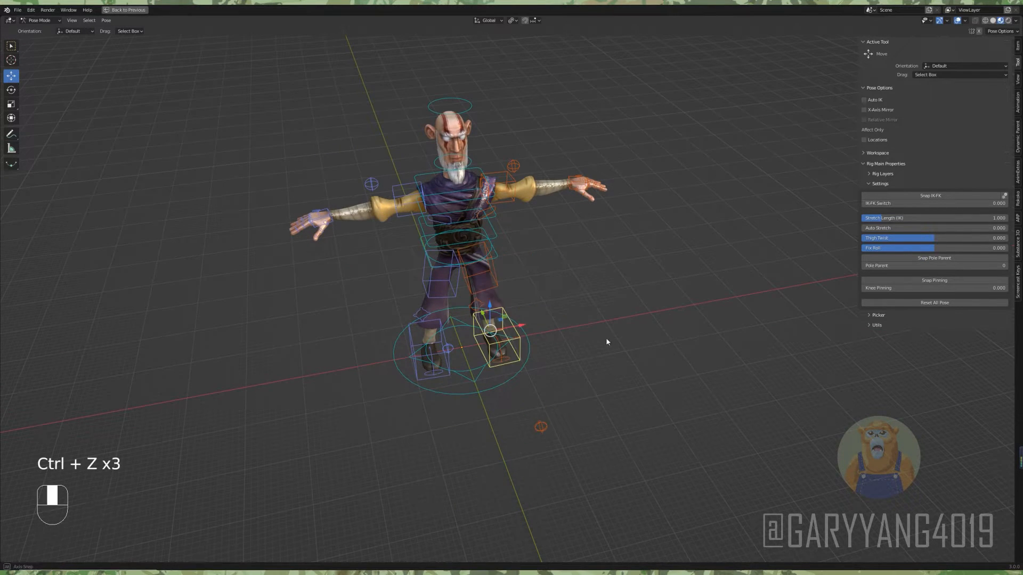
# Raise the left leg's Knee Pinning, try moving the foot IK control, and undo both changes
pyautogui.moveTo(605, 341); pyautogui.dragTo(543, 325, button='middle')
pyautogui.keyDown('shift'); pyautogui.moveTo(588, 359); pyautogui.dragTo(693, 311, button='middle'); pyautogui.keyUp('shift')
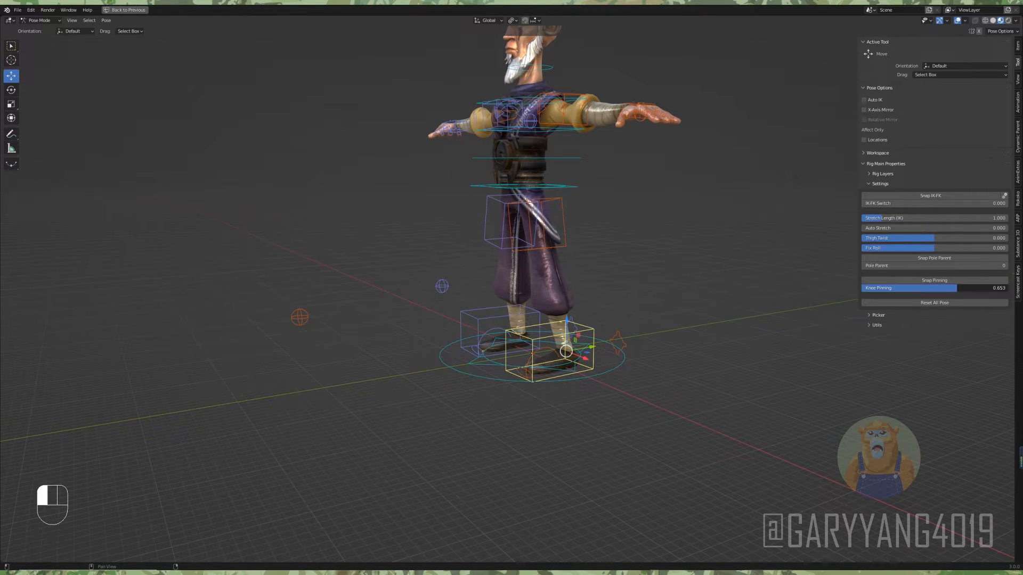
pyautogui.moveTo(574, 349); pyautogui.dragTo(567, 385)
pyautogui.hotkey('ctrl', 'z')
pyautogui.hotkey('ctrl', 'z')
pyautogui.scroll(1, 676, 356)
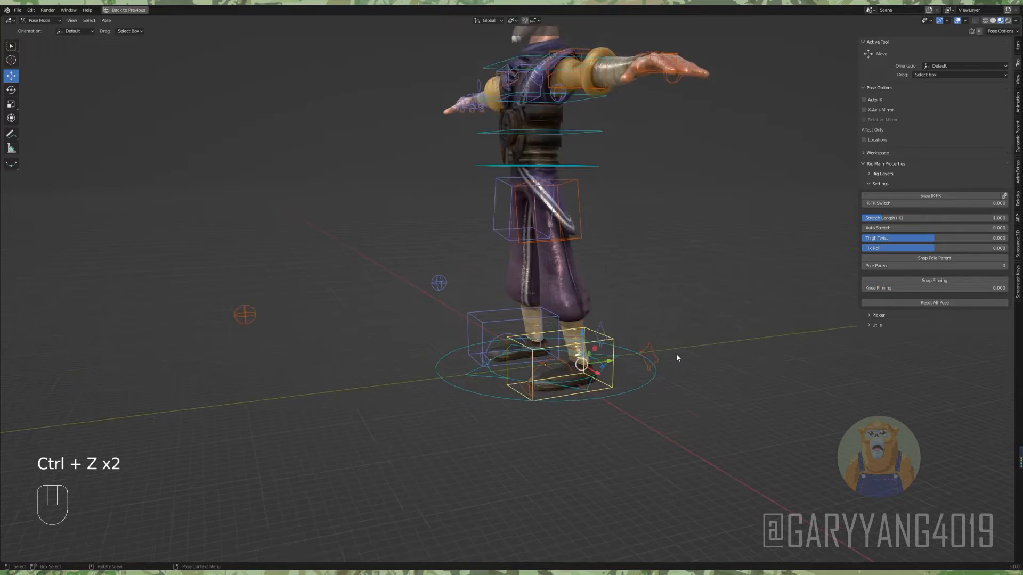
# Examine the left foot's controls up close and select the ring control in front of the toes
pyautogui.keyDown('alt'); pyautogui.moveTo(676, 357); pyautogui.dragTo(608, 298); pyautogui.keyUp('alt')
pyautogui.scroll(3, 607, 294)
pyautogui.keyDown('alt'); pyautogui.moveTo(485, 388); pyautogui.dragTo(532, 412, button='middle'); pyautogui.keyUp('alt')
pyautogui.keyDown('alt'); pyautogui.moveTo(463, 309); pyautogui.dragTo(488, 303, button='middle'); pyautogui.keyUp('alt')
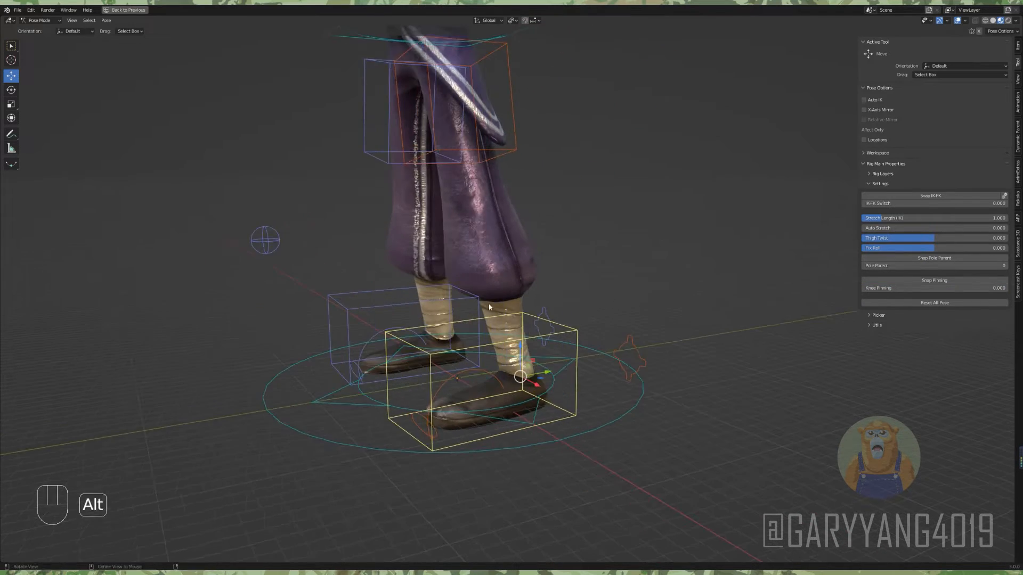
pyautogui.click(488, 302)
pyautogui.scroll(1, 498, 320)
pyautogui.keyDown('alt'); pyautogui.keyDown('shift'); pyautogui.moveTo(506, 341); pyautogui.dragTo(514, 282, button='middle'); pyautogui.keyUp('shift'); pyautogui.keyUp('alt')
pyautogui.click(426, 377)
pyautogui.click(440, 333)
pyautogui.scroll(1, 528, 327)
pyautogui.keyDown('shift'); pyautogui.moveTo(527, 328); pyautogui.dragTo(557, 266, button='middle'); pyautogui.keyUp('shift')
pyautogui.scroll(2, 533, 287)
pyautogui.keyDown('alt'); pyautogui.moveTo(397, 366); pyautogui.dragTo(379, 356, button='middle'); pyautogui.keyUp('alt')
pyautogui.click(379, 356)
pyautogui.scroll(-1, 437, 355)
pyautogui.keyDown('alt'); pyautogui.moveTo(451, 356); pyautogui.dragTo(465, 353, button='middle'); pyautogui.keyUp('alt')
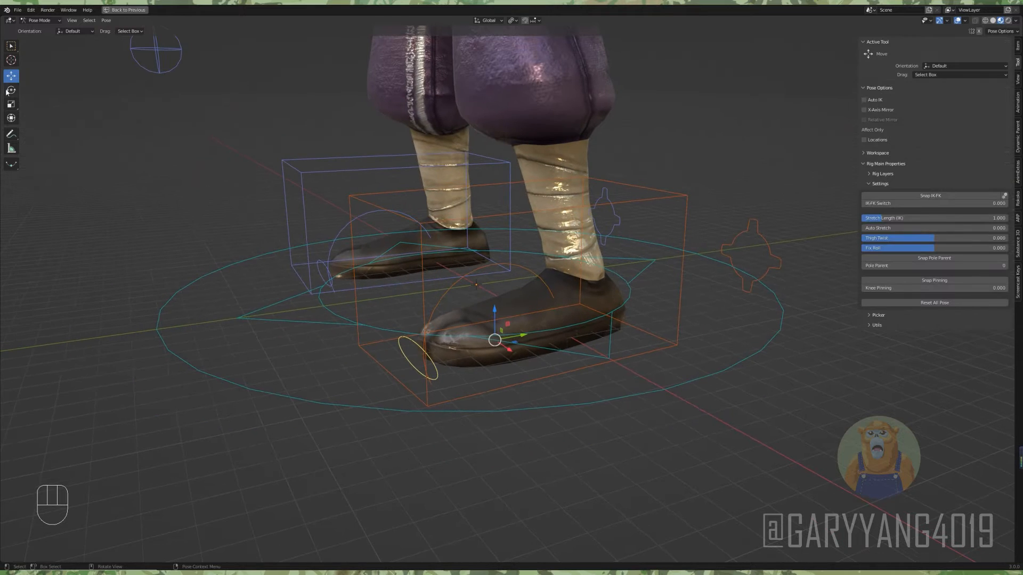
# Try rotating the left toe ring control freely with the Rotate tool, then undo the rotation
pyautogui.click(8, 91)
pyautogui.keyDown('alt'); pyautogui.moveTo(508, 315); pyautogui.dragTo(485, 308, button='middle'); pyautogui.keyUp('alt')
pyautogui.moveTo(478, 316); pyautogui.dragTo(442, 345)
pyautogui.keyDown('alt'); pyautogui.moveTo(426, 347); pyautogui.dragTo(545, 295); pyautogui.keyUp('alt')
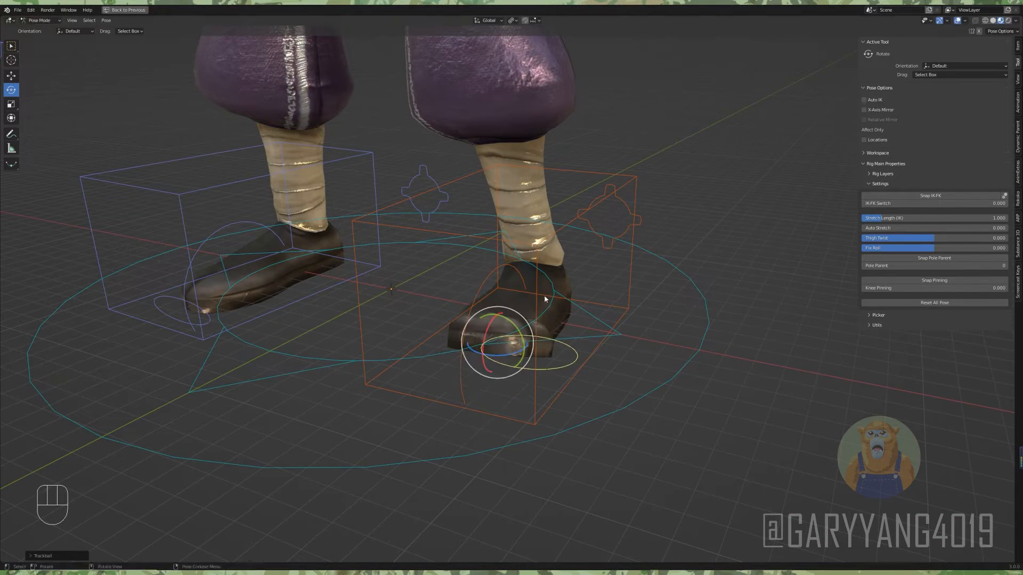
pyautogui.hotkey('ctrl', 'z')
pyautogui.hotkey('ctrl', 'z')
# Select the arc control around the left toes, try rotating it to lift the heel, and undo the rotation
pyautogui.moveTo(555, 295); pyautogui.dragTo(509, 325, button='middle')
pyautogui.click(437, 301)
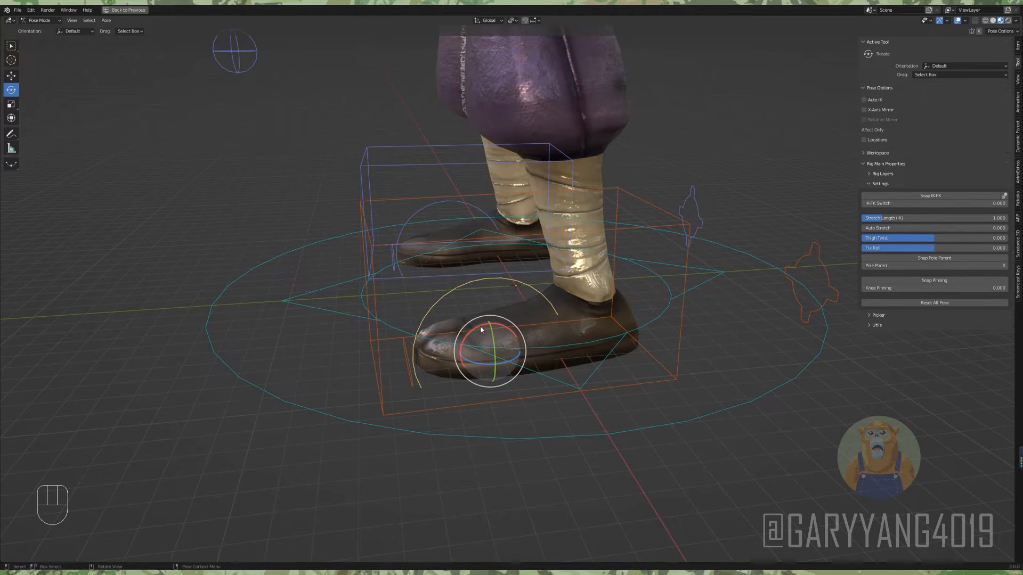
pyautogui.moveTo(481, 325); pyautogui.dragTo(509, 322)
pyautogui.scroll(-2, 536, 322)
pyautogui.moveTo(536, 322); pyautogui.dragTo(514, 321, button='middle')
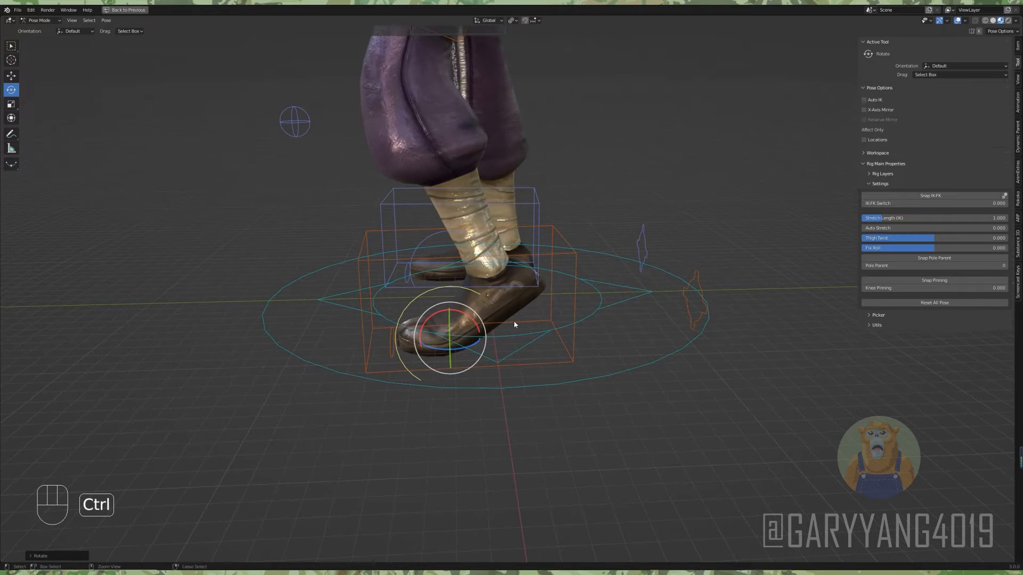
pyautogui.hotkey('ctrl', 'z')
# Try moving the left foot's roll control behind the heel to roll the foot, then undo the moves
pyautogui.press('g')
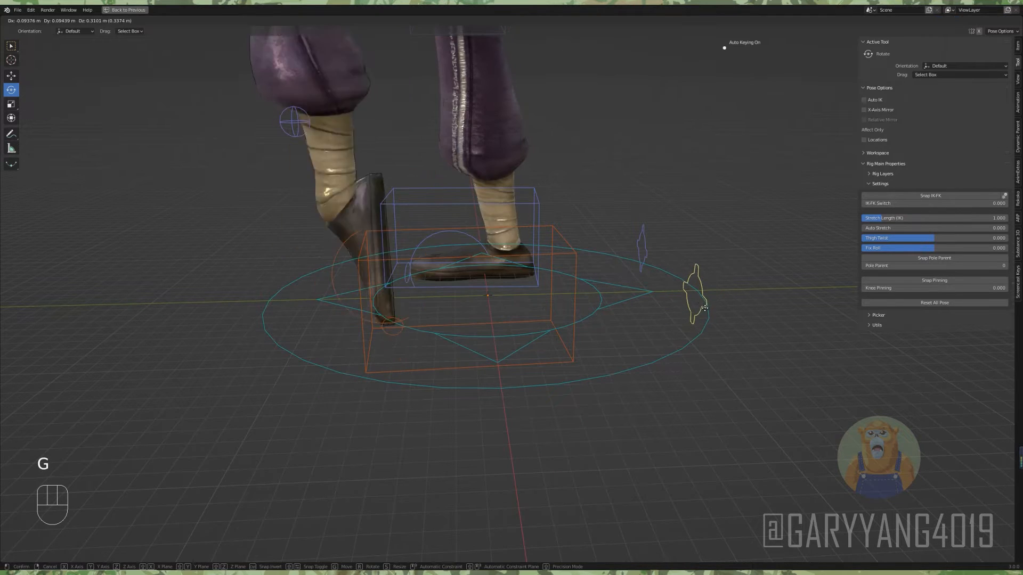
pyautogui.click(32, 92)
pyautogui.moveTo(703, 274); pyautogui.dragTo(697, 291)
pyautogui.hotkey('ctrl', 'z')
pyautogui.hotkey('ctrl', 'z')
# Try shifting the left foot's roll control sideways to bank the foot, then undo the changes
pyautogui.keyDown('alt'); pyautogui.moveTo(536, 256); pyautogui.dragTo(468, 265); pyautogui.keyUp('alt')
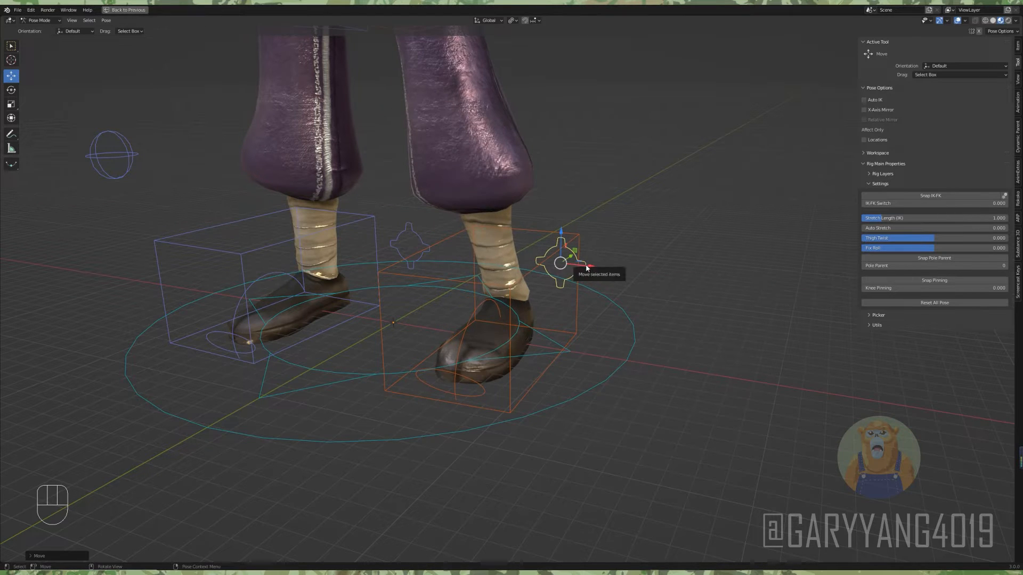
pyautogui.moveTo(584, 268)
pyautogui.keyDown('shift'); pyautogui.mouseDown()
pyautogui.moveTo(539, 269)
pyautogui.moveTo(580, 279)
pyautogui.mouseUp(); pyautogui.keyUp('shift')
pyautogui.hotkey('ctrl', 'z')
pyautogui.hotkey('ctrl', 'z')
pyautogui.hotkey('ctrl', 'z')
pyautogui.keyDown('alt'); pyautogui.moveTo(726, 272); pyautogui.dragTo(687, 281, button='middle'); pyautogui.keyUp('alt')
# Select the large outer ring control at the feet, try moving the whole character with it, and undo the move
pyautogui.click(624, 337)
pyautogui.moveTo(432, 333); pyautogui.dragTo(533, 346, button='middle')
pyautogui.moveTo(495, 337); pyautogui.dragTo(476, 328)
pyautogui.scroll(-5, 475, 328)
pyautogui.hotkey('ctrl', 'z')
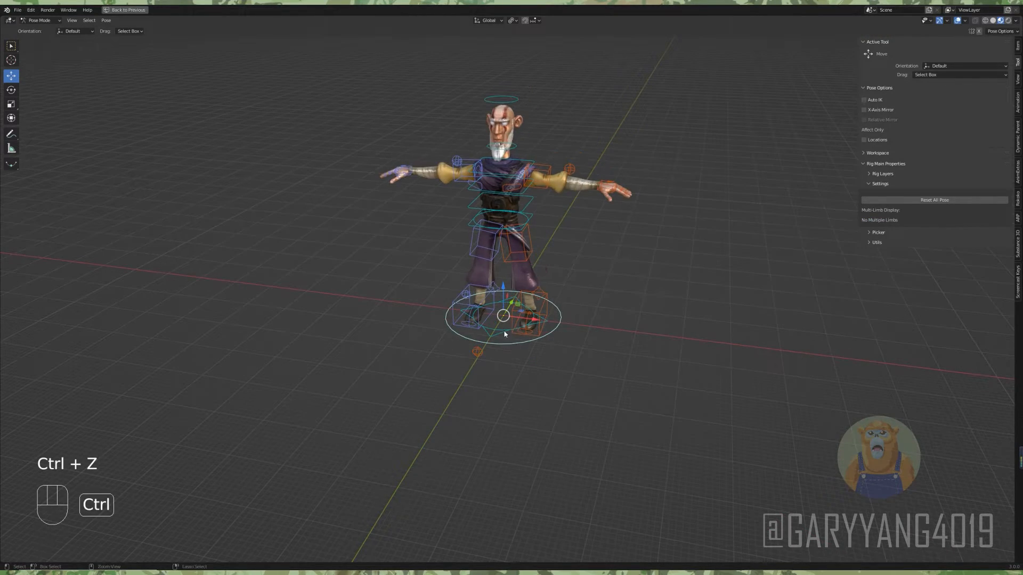
# Try shifting the character across the ground again with the ring controls around its feet
pyautogui.moveTo(506, 332); pyautogui.dragTo(514, 327, button='middle')
pyautogui.moveTo(503, 319); pyautogui.dragTo(459, 279)
pyautogui.click(556, 330)
pyautogui.moveTo(503, 319); pyautogui.dragTo(421, 239)
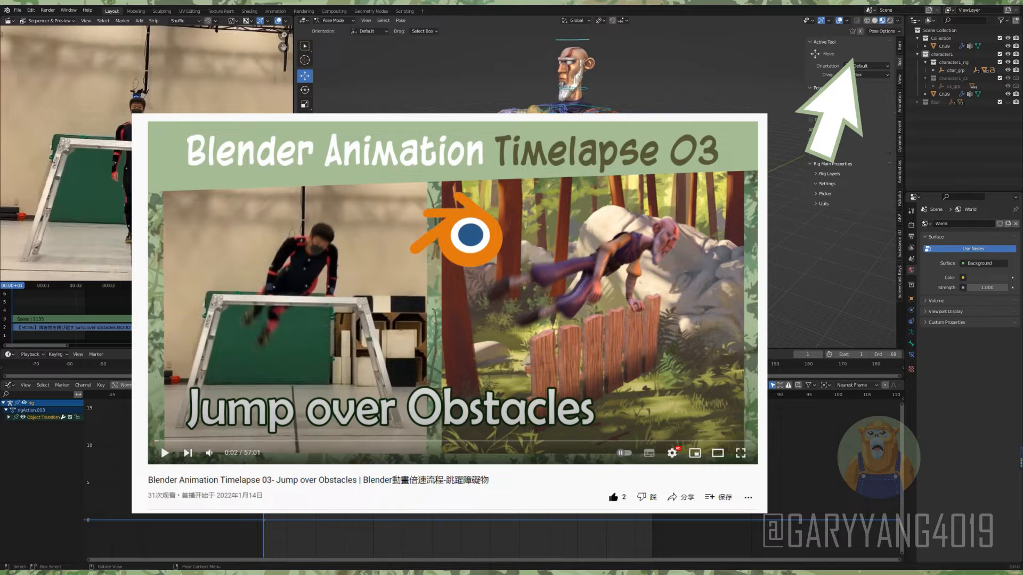
# Activate the Annotate tool in the reference video preview and trace the performer's outline at frame 1
pyautogui.press('space')
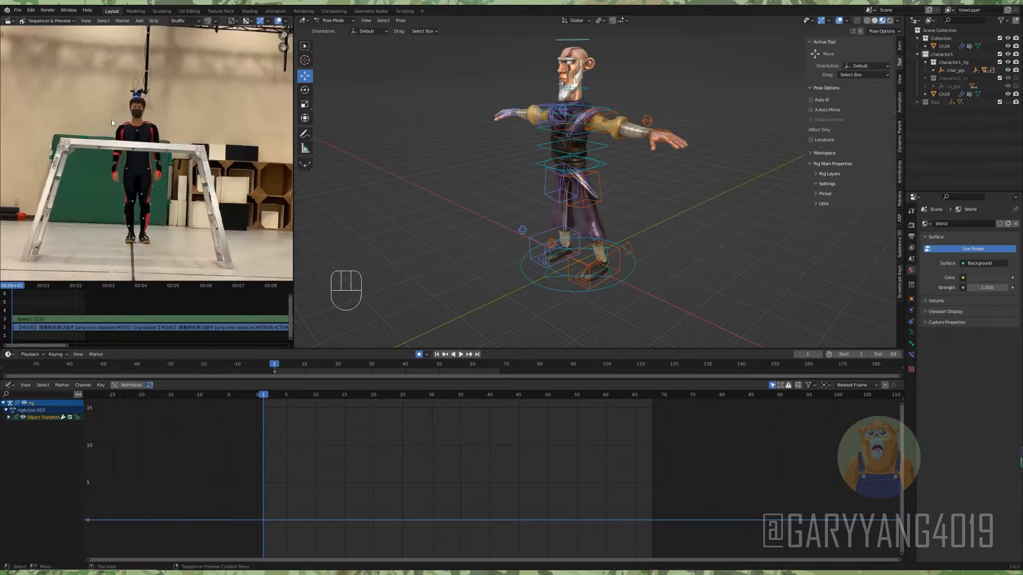
pyautogui.keyDown('alt'); pyautogui.moveTo(363, 236); pyautogui.dragTo(371, 237); pyautogui.keyUp('alt')
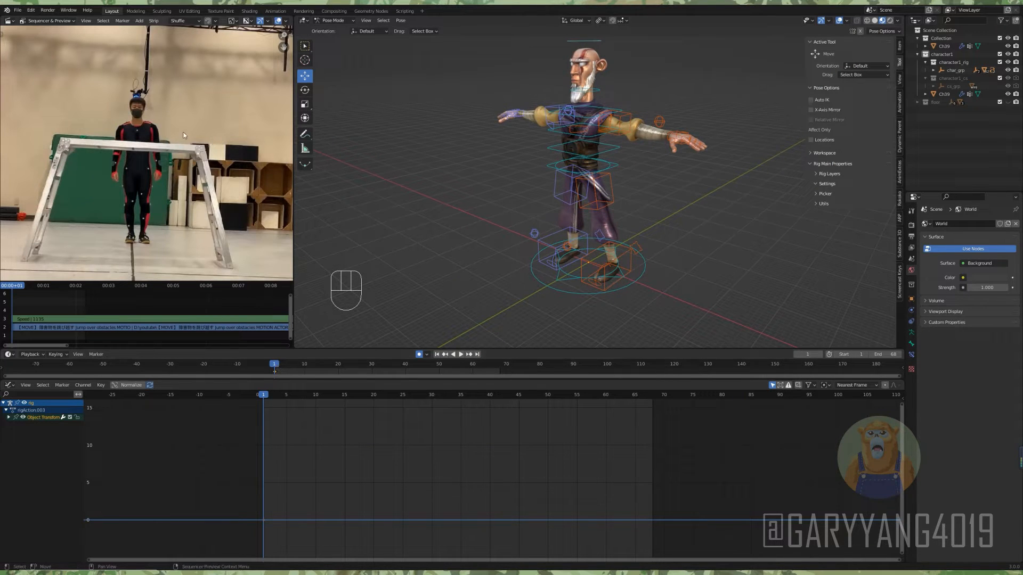
pyautogui.click(9, 20)
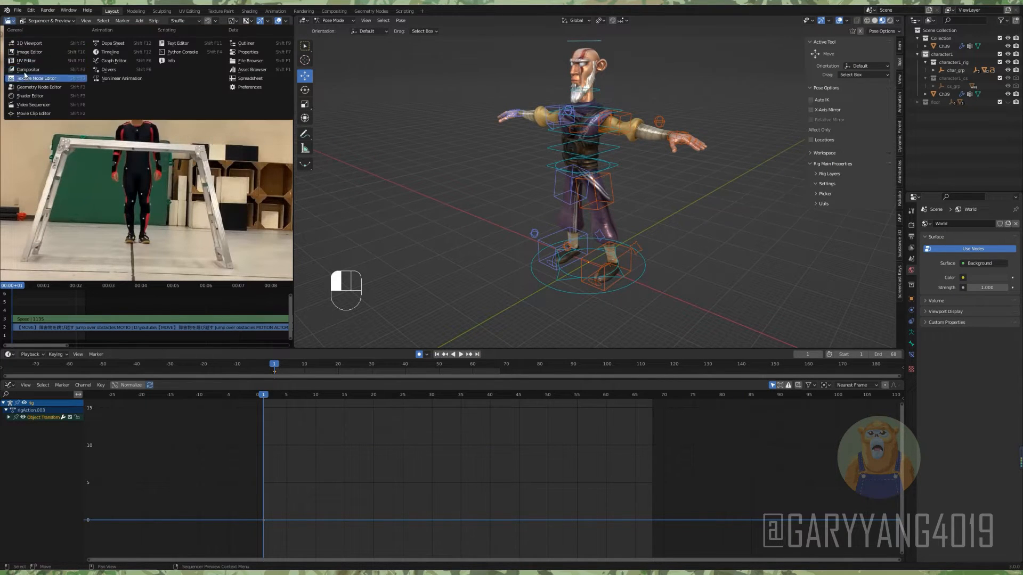
pyautogui.click(2, 41)
pyautogui.click(2, 38)
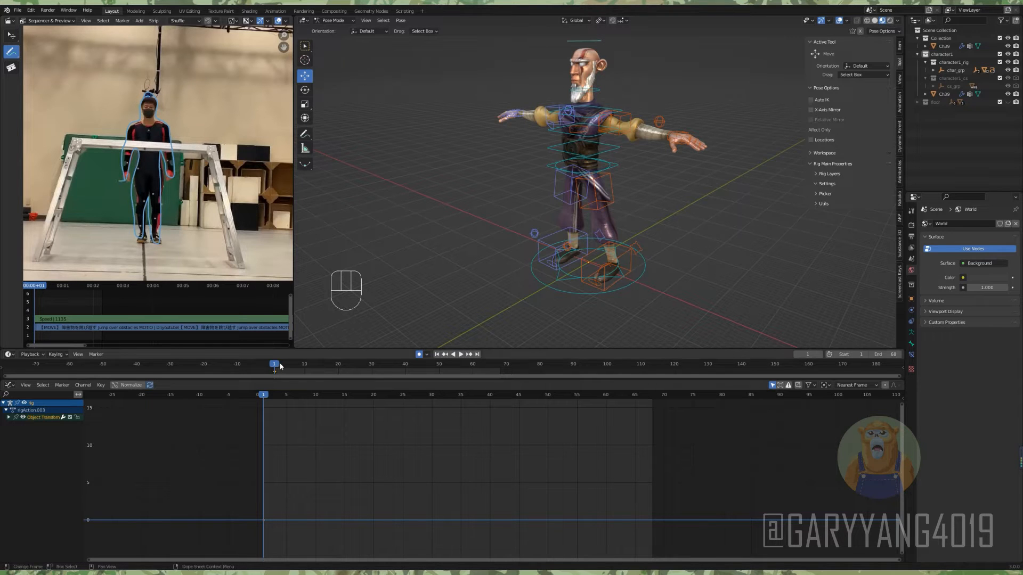
# Trace the performer's key poses over the reference video and write frame numbers such as 23 and 44 beside them
pyautogui.moveTo(319, 363); pyautogui.dragTo(342, 358)
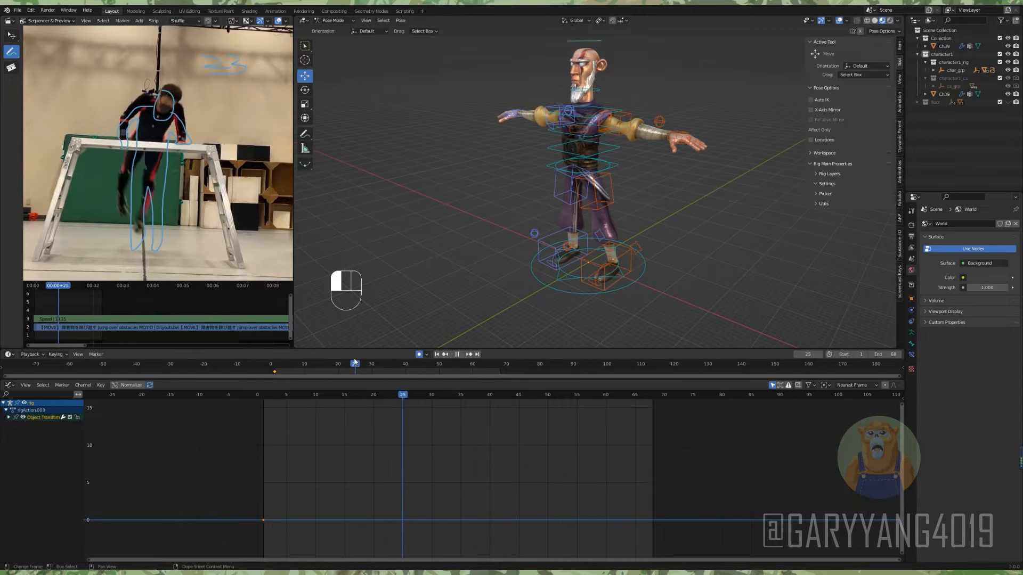
pyautogui.moveTo(355, 364); pyautogui.dragTo(382, 364)
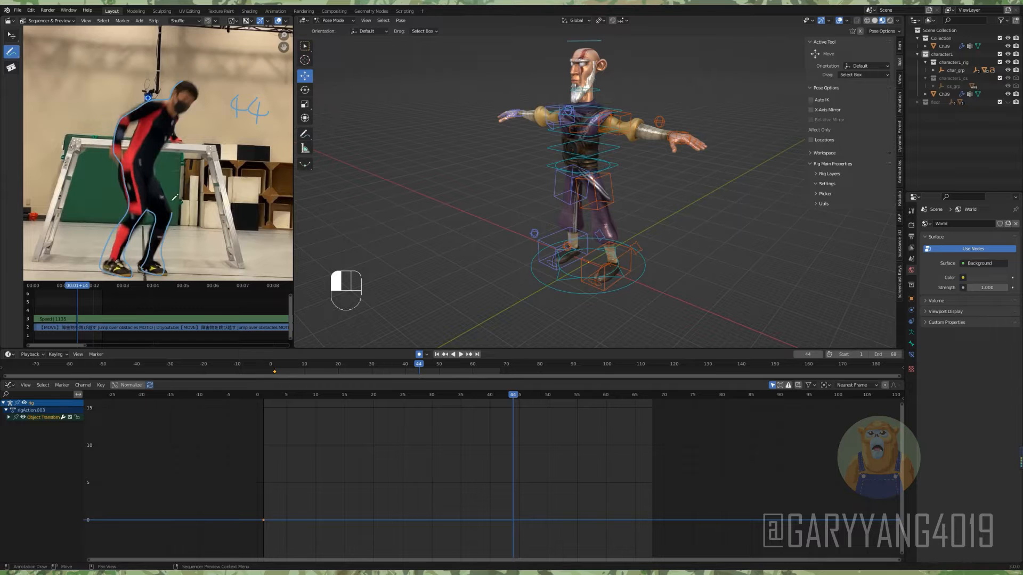
pyautogui.moveTo(418, 365)
pyautogui.mouseDown()
pyautogui.moveTo(435, 367)
pyautogui.moveTo(426, 366)
pyautogui.mouseUp()
pyautogui.moveTo(169, 86)
pyautogui.mouseDown()
pyautogui.moveTo(119, 191)
pyautogui.moveTo(165, 132)
pyautogui.mouseUp()
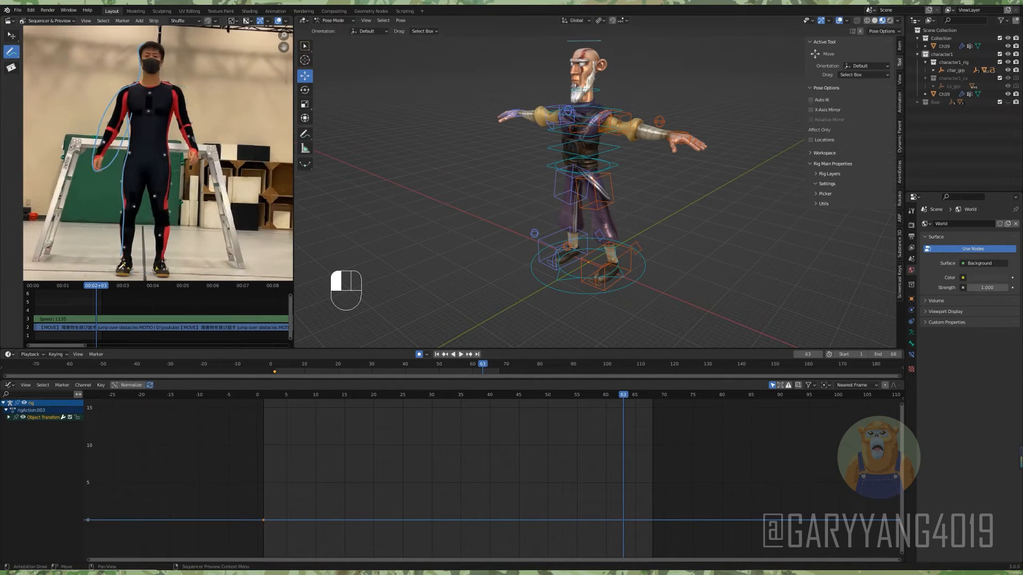
# Add timeline markers at the annotated key poses on frames 15 and 20
pyautogui.moveTo(442, 366); pyautogui.dragTo(324, 366)
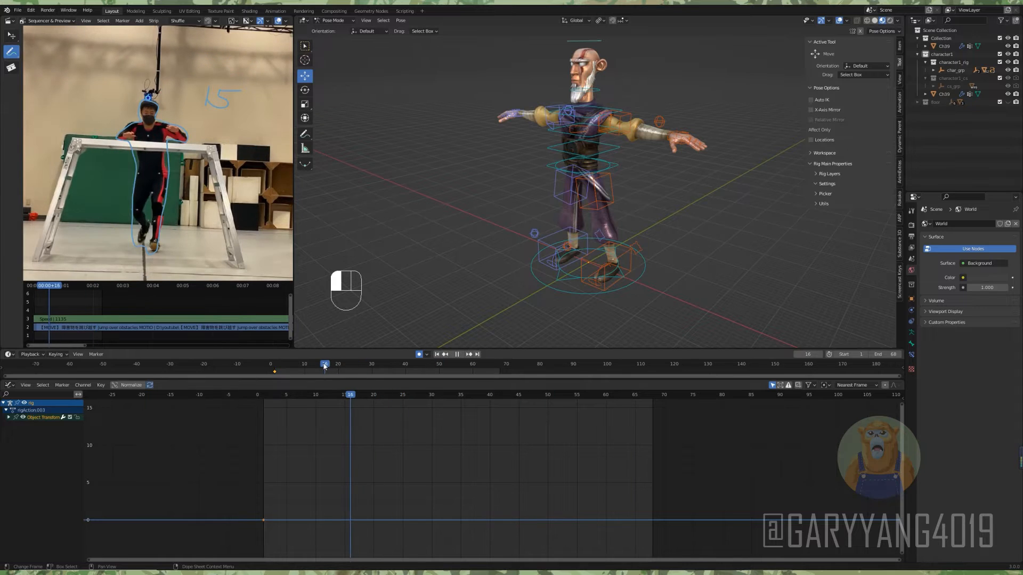
pyautogui.rightClick(345, 493)
pyautogui.moveTo(335, 496)
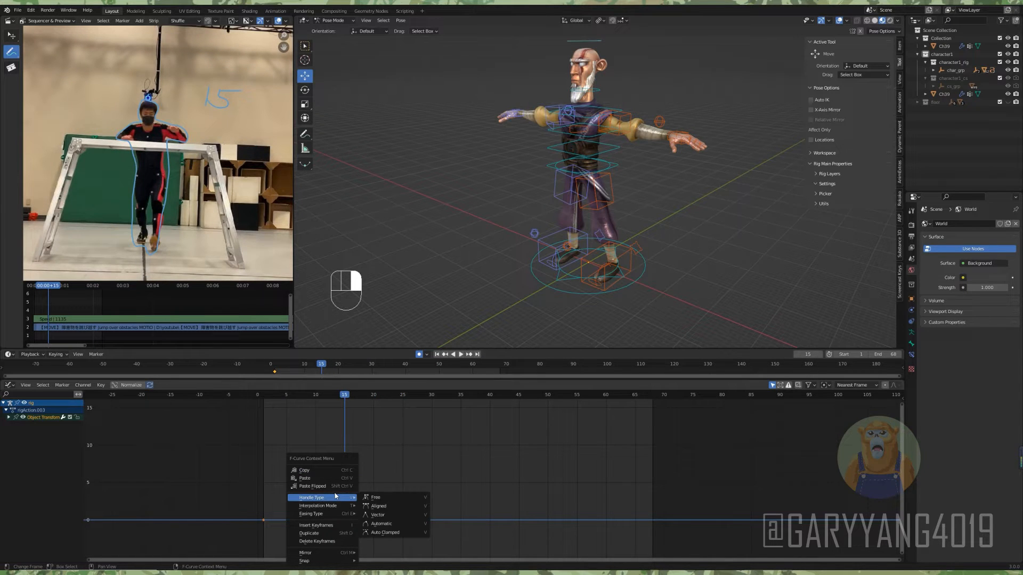
pyautogui.press('m')
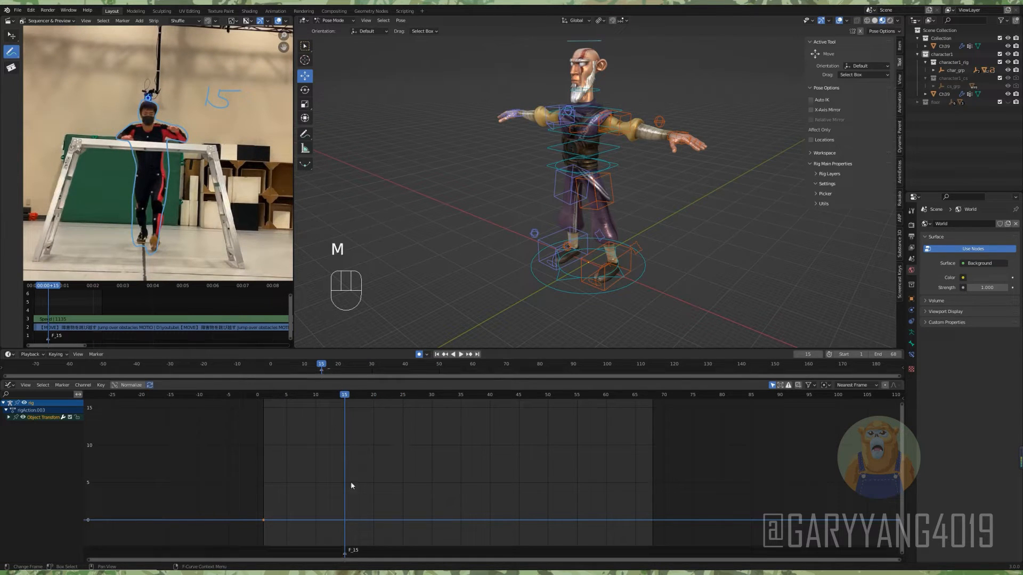
pyautogui.moveTo(372, 396); pyautogui.dragTo(265, 396)
pyautogui.moveTo(334, 398)
pyautogui.mouseDown()
pyautogui.moveTo(387, 399)
pyautogui.moveTo(378, 401)
pyautogui.moveTo(368, 494)
pyautogui.mouseUp()
pyautogui.press('m')
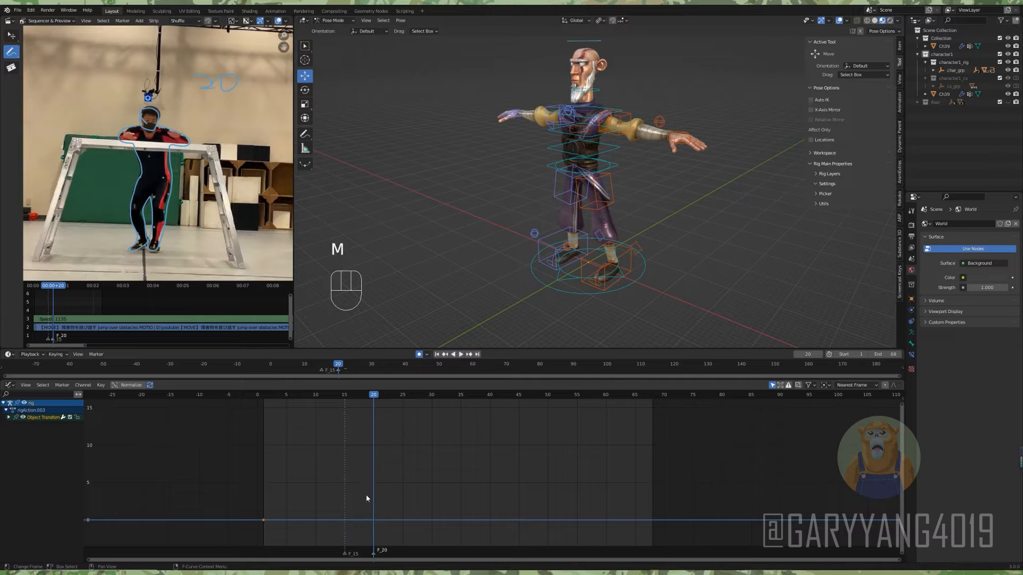
# Add timeline markers at the annotated key poses on frames 23, 33, 44, 47 and 63
pyautogui.moveTo(379, 395); pyautogui.dragTo(532, 397)
pyautogui.press('m')
pyautogui.press('m')
pyautogui.press('m')
pyautogui.press('m')
pyautogui.moveTo(532, 397); pyautogui.dragTo(622, 396)
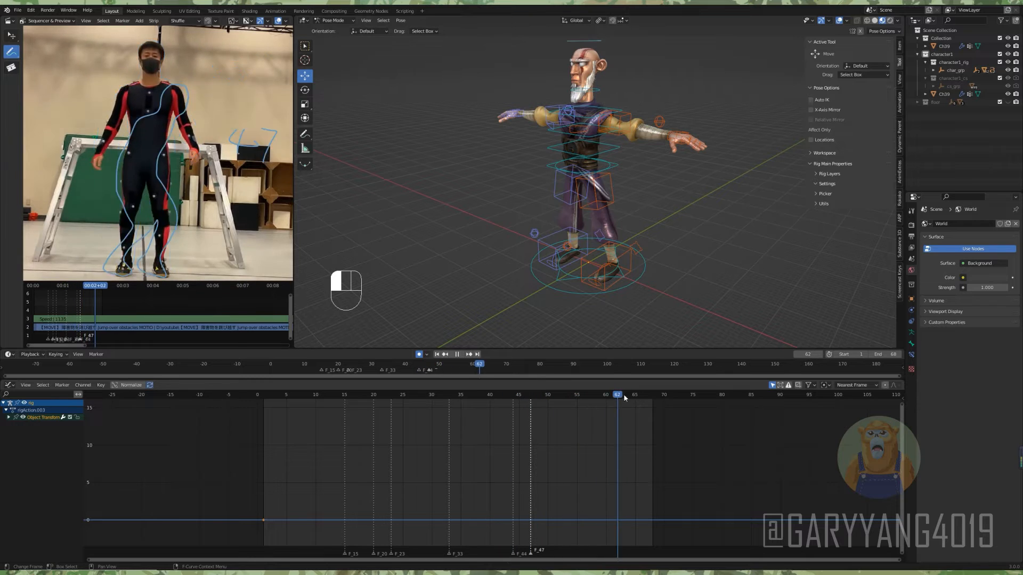
pyautogui.press('m')
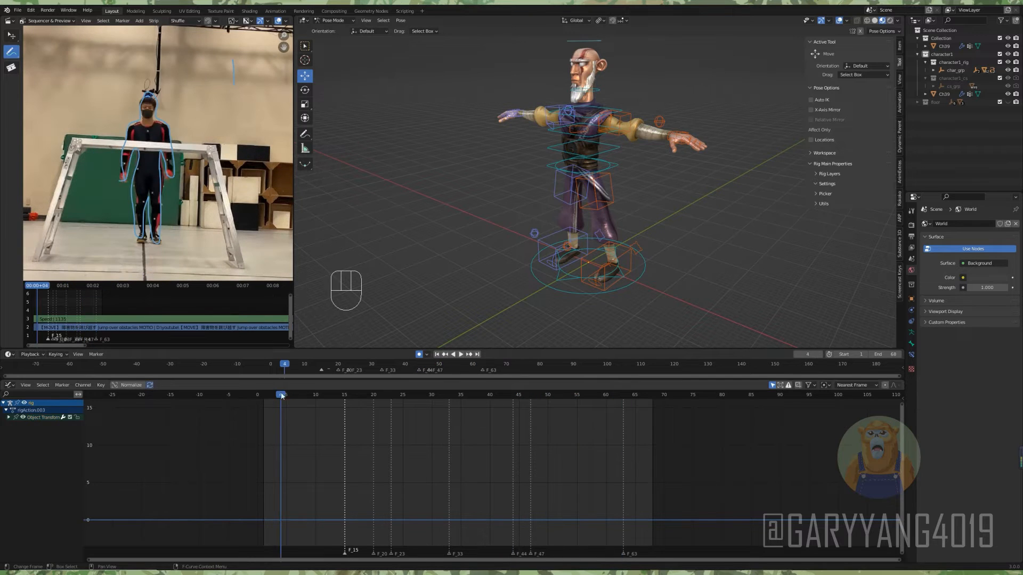
# Return to frame 1 and lower the character's right hand IK control from the T-pose in front view
pyautogui.press('space')
pyautogui.click(262, 412)
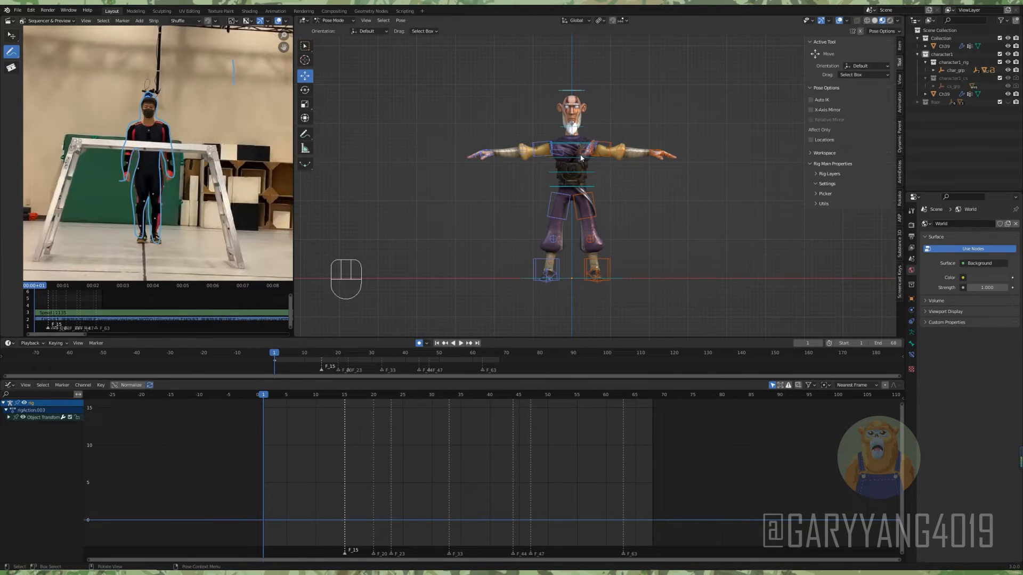
pyautogui.scroll(3, 578, 144)
pyautogui.click(525, 172)
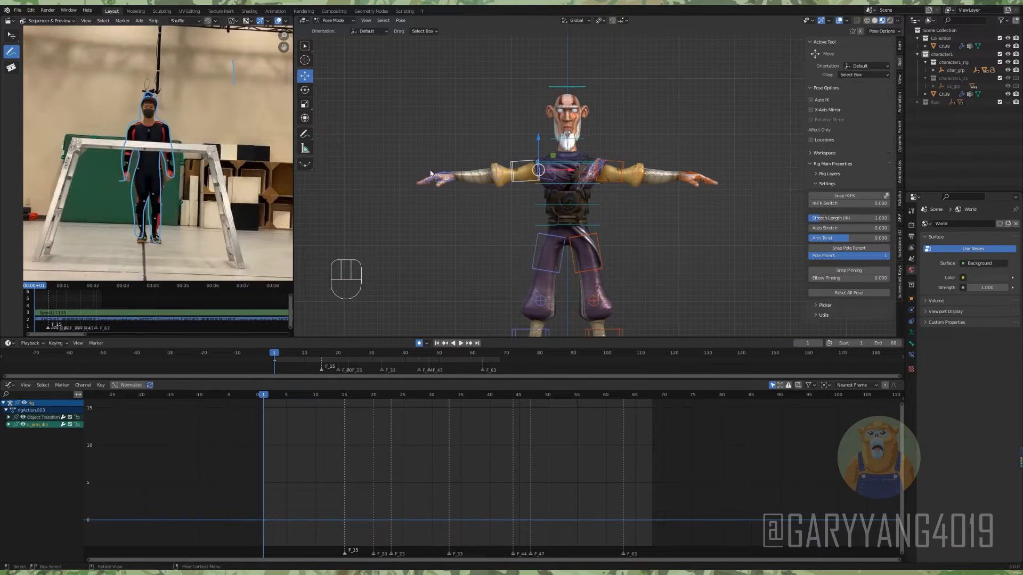
pyautogui.click(446, 177)
pyautogui.scroll(1, 458, 186)
pyautogui.press('g')
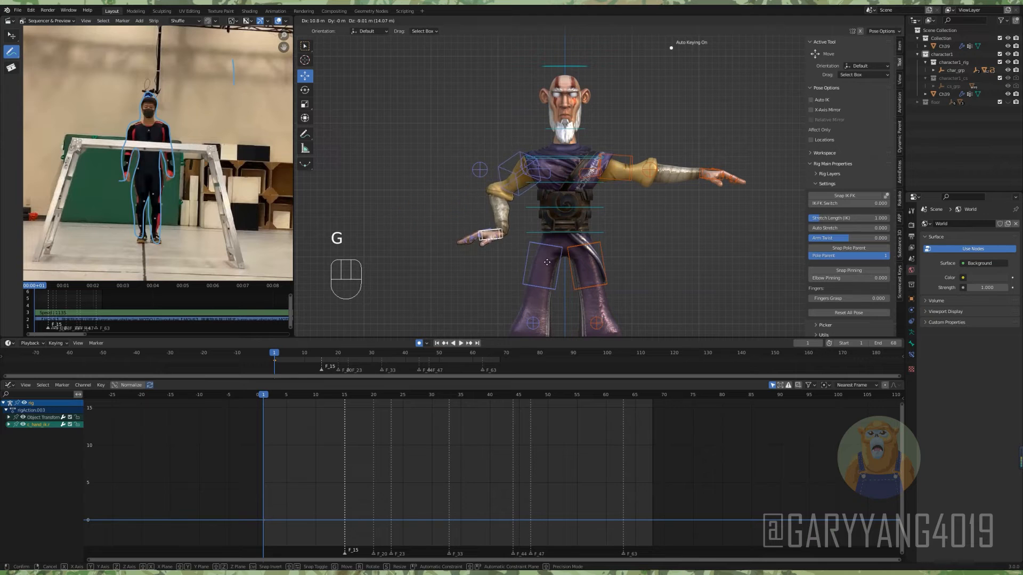
pyautogui.click(548, 271)
# Switch the viewport to solid shading, then lower the left hand and rotate the hands to hang beside the thighs
pyautogui.click(875, 22)
pyautogui.scroll(-2, 400, 65)
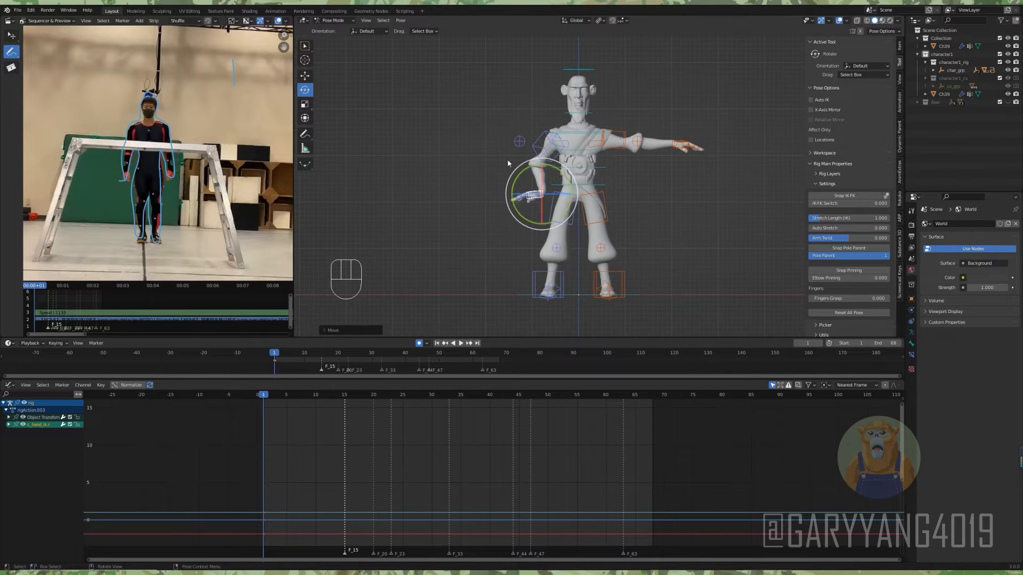
pyautogui.moveTo(571, 186); pyautogui.dragTo(659, 183, button='middle')
pyautogui.press('g')
pyautogui.click(595, 188)
pyautogui.press('g')
pyautogui.click(620, 236)
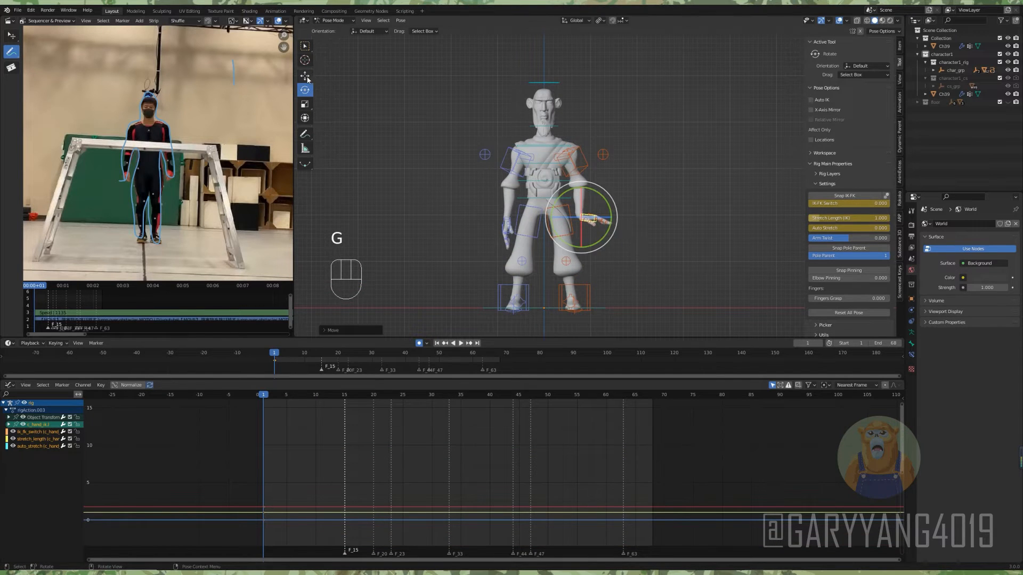
pyautogui.moveTo(602, 197); pyautogui.dragTo(605, 234)
# Adjust the placement of the foot IK controls for the standing pose at frame 1
pyautogui.keyDown('alt'); pyautogui.moveTo(639, 219); pyautogui.dragTo(616, 155, button='middle'); pyautogui.keyUp('alt')
pyautogui.click(520, 229)
pyautogui.keyDown('alt'); pyautogui.moveTo(519, 224); pyautogui.dragTo(545, 214, button='middle'); pyautogui.keyUp('alt')
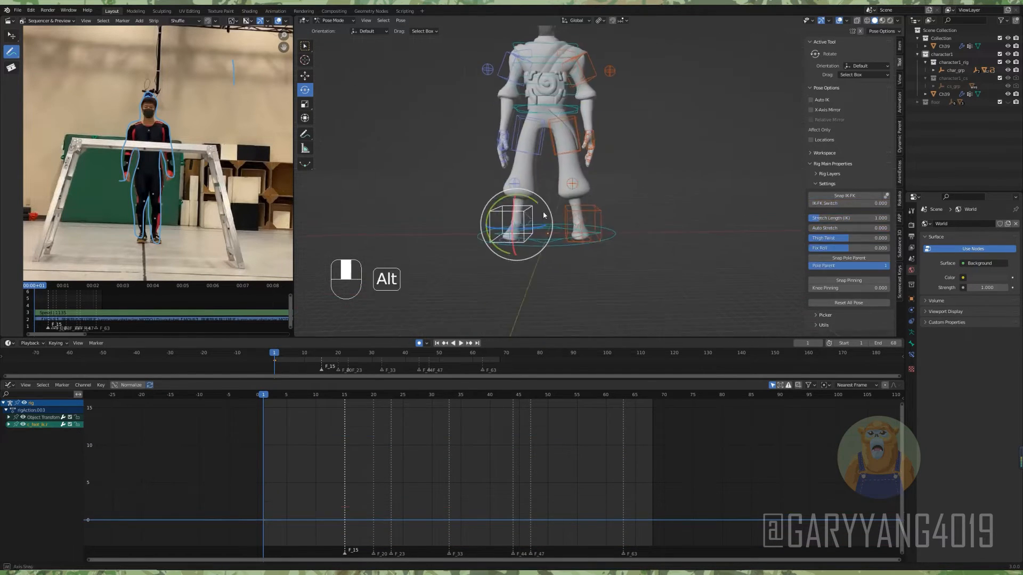
pyautogui.click(583, 224)
pyautogui.moveTo(607, 221); pyautogui.dragTo(584, 222)
# Select the hand IK controls and adjust their position beside the thighs for the standing pose
pyautogui.click(520, 181)
pyautogui.keyDown('shift'); pyautogui.click(578, 182); pyautogui.keyUp('shift')
pyautogui.keyDown('alt'); pyautogui.moveTo(727, 198); pyautogui.dragTo(666, 203, button='middle'); pyautogui.keyUp('alt')
pyautogui.keyDown('alt'); pyautogui.keyDown('shift'); pyautogui.moveTo(593, 160); pyautogui.dragTo(594, 135, button='middle'); pyautogui.keyUp('shift'); pyautogui.keyUp('alt')
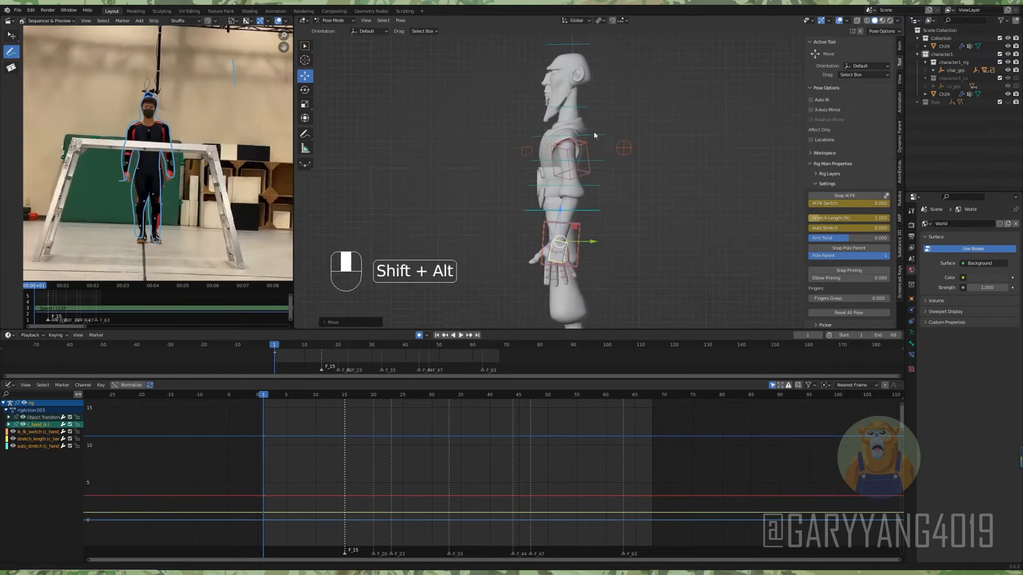
# At frame 15, step the left foot forward and move the root master control toward the fence
pyautogui.scroll(-7, 593, 135)
pyautogui.keyDown('alt'); pyautogui.moveTo(629, 176); pyautogui.dragTo(660, 191, button='middle'); pyautogui.keyUp('alt')
pyautogui.scroll(4, 574, 212)
pyautogui.moveTo(275, 344); pyautogui.dragTo(322, 345)
pyautogui.click(554, 209)
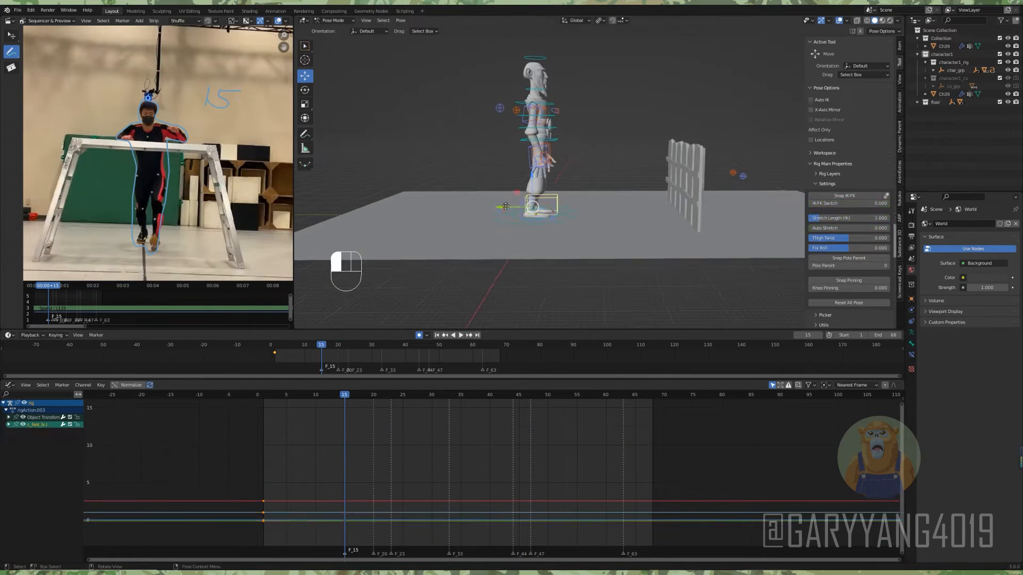
pyautogui.moveTo(552, 152); pyautogui.dragTo(555, 163)
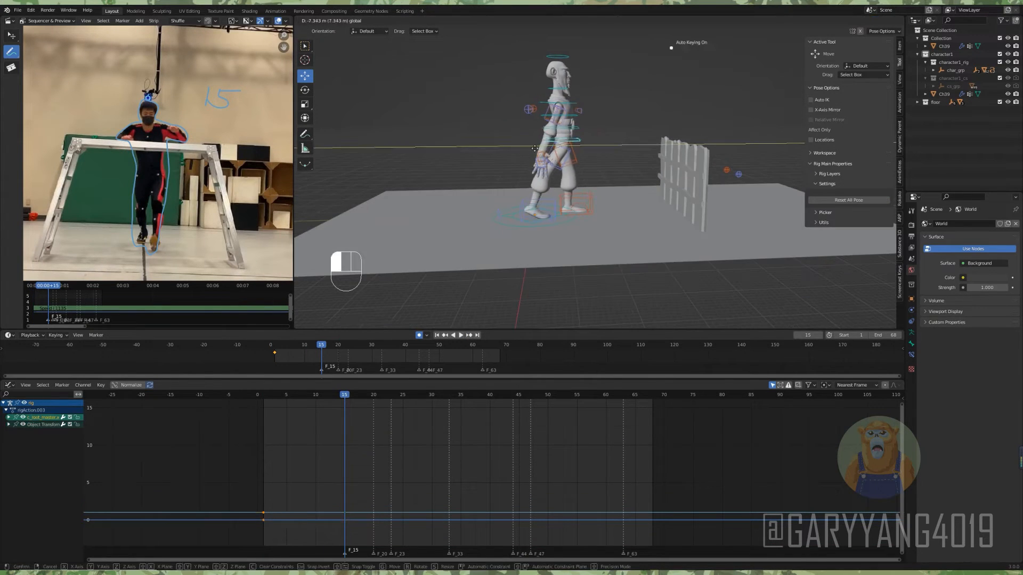
pyautogui.scroll(2, 593, 149)
# Rotate the trailing right foot's controls at frame 15 so its heel lifts off the ground
pyautogui.keyDown('alt'); pyautogui.moveTo(607, 160); pyautogui.dragTo(592, 152); pyautogui.keyUp('alt')
pyautogui.click(513, 217)
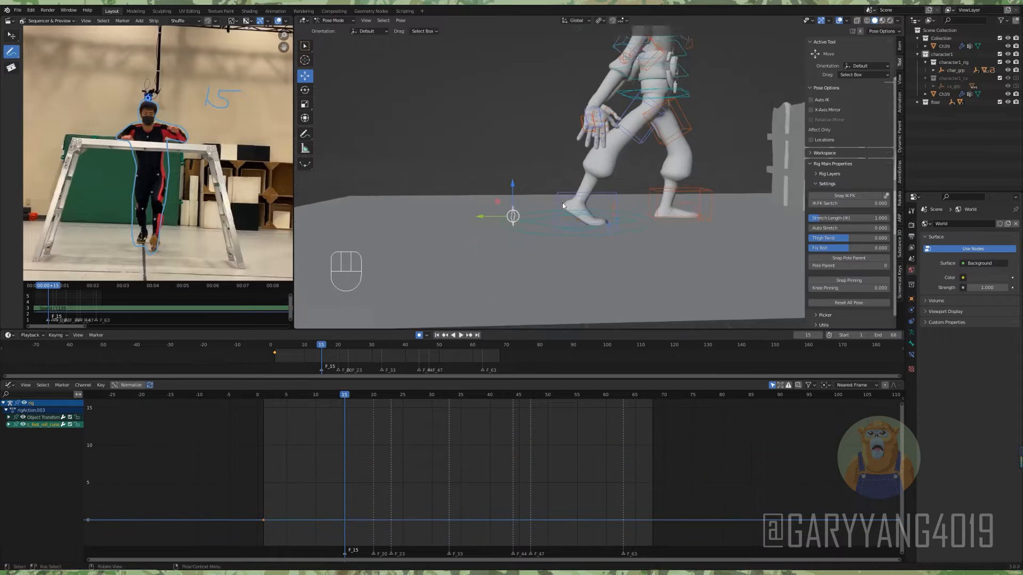
pyautogui.click(562, 202)
pyautogui.hotkey('shift', 'space')
pyautogui.press('r')
pyautogui.moveTo(600, 216); pyautogui.dragTo(612, 226)
pyautogui.keyDown('alt'); pyautogui.moveTo(613, 227); pyautogui.dragTo(623, 237); pyautogui.keyUp('alt')
# Extend the left foot farther forward at frame 16 and rotate its toes up for a heel contact
pyautogui.moveTo(597, 248); pyautogui.dragTo(656, 239)
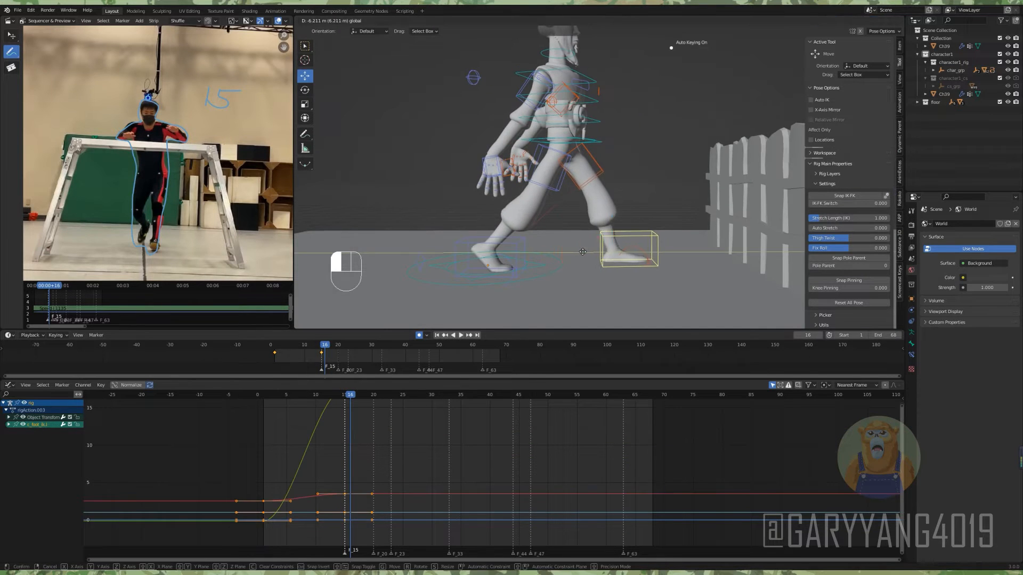
pyautogui.click(650, 261)
pyautogui.moveTo(661, 239); pyautogui.dragTo(657, 244)
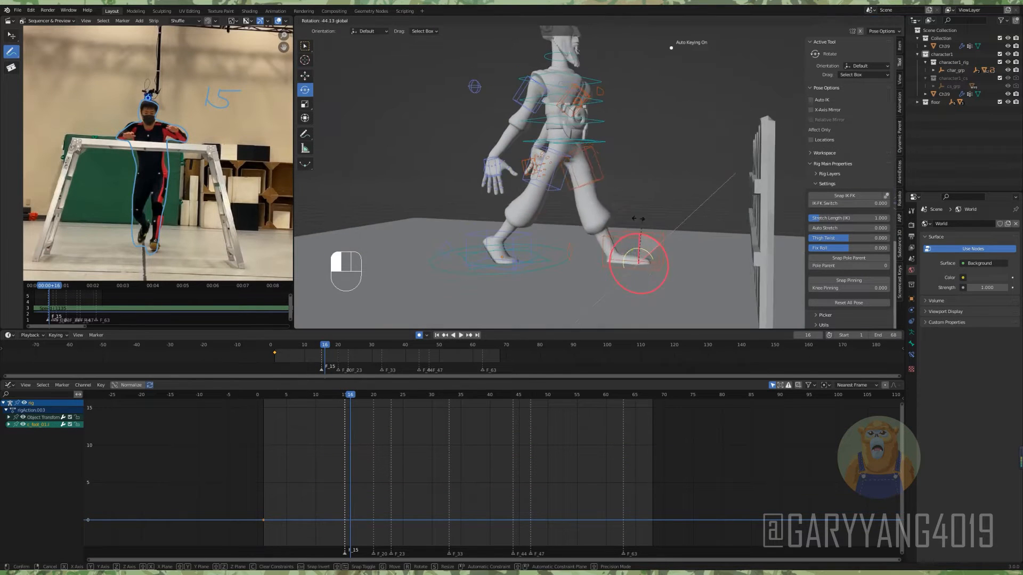
pyautogui.click(564, 247)
pyautogui.moveTo(588, 229); pyautogui.dragTo(580, 233)
pyautogui.hotkey('ctrl', 'z')
pyautogui.scroll(2, 580, 232)
pyautogui.click(304, 76)
pyautogui.keyDown('shift'); pyautogui.moveTo(557, 196); pyautogui.dragTo(660, 203); pyautogui.keyUp('shift')
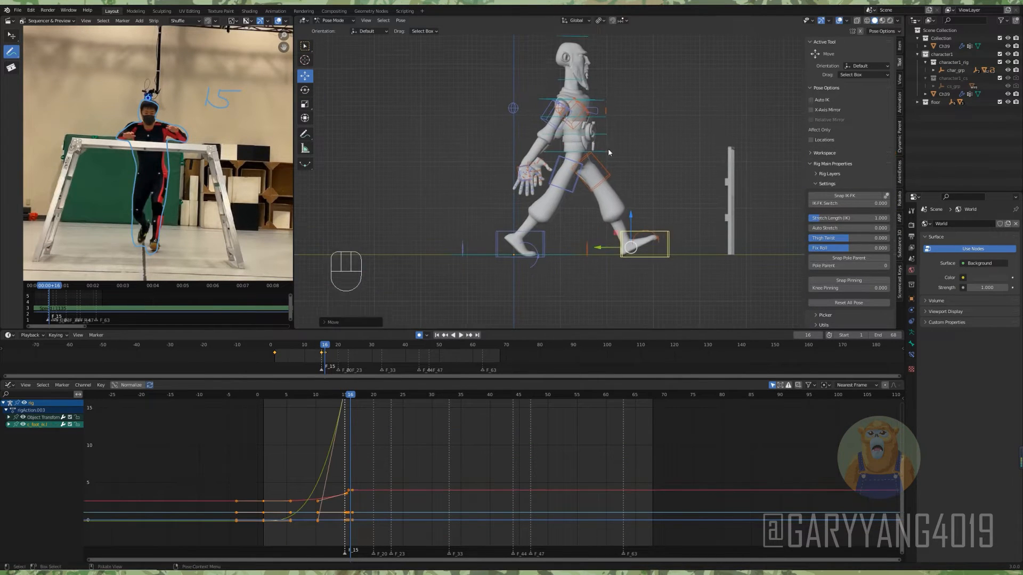
# Rotate the spine controls at frame 16 so the torso leans forward
pyautogui.click(602, 154)
pyautogui.moveTo(524, 166); pyautogui.dragTo(536, 169)
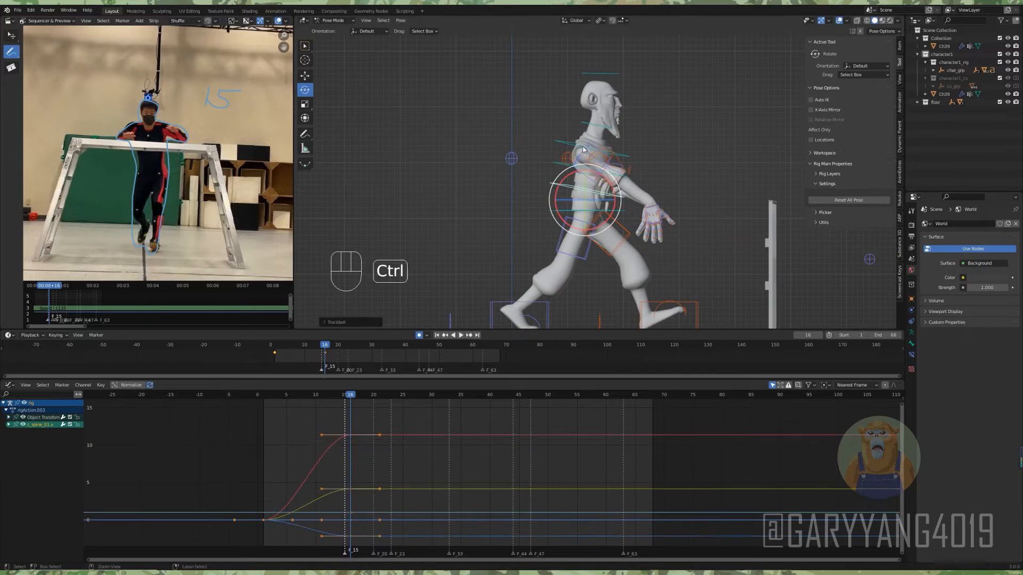
pyautogui.hotkey('ctrl', 'z')
pyautogui.click(621, 186)
pyautogui.moveTo(613, 173); pyautogui.dragTo(605, 165)
pyautogui.click(618, 212)
pyautogui.moveTo(606, 193); pyautogui.dragTo(613, 201)
# Pose the right arm with its hand IK control and switch the transform orientation to Local
pyautogui.click(641, 231)
pyautogui.click(613, 160)
pyautogui.keyDown('shift'); pyautogui.moveTo(613, 161); pyautogui.dragTo(597, 202, button='middle'); pyautogui.keyUp('shift')
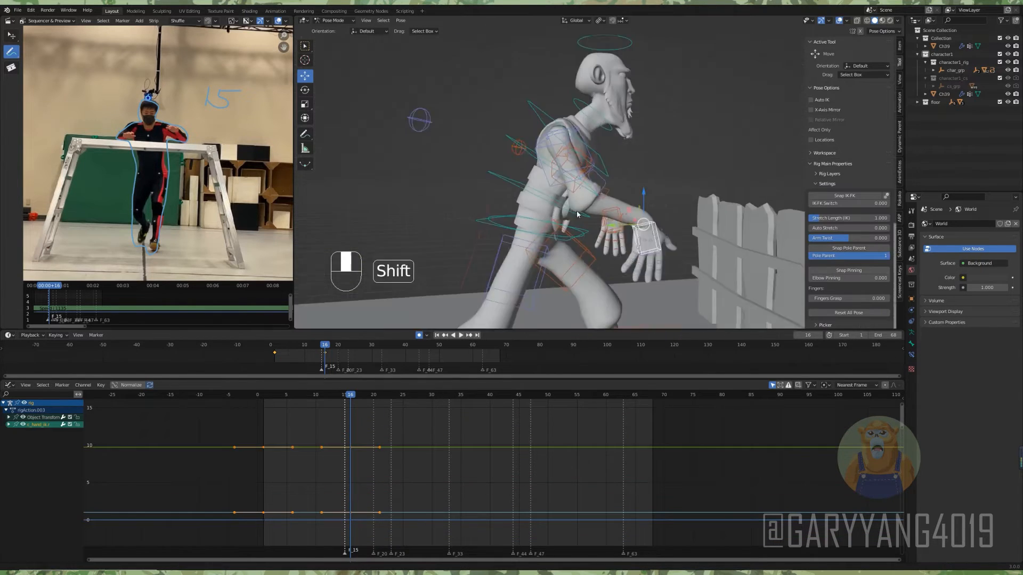
pyautogui.press('KP_3')
pyautogui.click(576, 21)
pyautogui.click(564, 54)
pyautogui.moveTo(541, 219); pyautogui.dragTo(558, 151)
pyautogui.moveTo(558, 152)
pyautogui.keyDown('alt'); pyautogui.mouseDown()
pyautogui.moveTo(495, 213)
pyautogui.moveTo(554, 165)
pyautogui.mouseUp(); pyautogui.keyUp('alt')
pyautogui.moveTo(607, 184); pyautogui.dragTo(480, 160)
# Pose the character at marker frames 20, 23, 33, 44, 47 and 63 to match the reference performer
pyautogui.click(554, 144)
pyautogui.moveTo(555, 144); pyautogui.dragTo(564, 160)
pyautogui.keyDown('alt'); pyautogui.moveTo(565, 160); pyautogui.dragTo(653, 171); pyautogui.keyUp('alt')
pyautogui.press('KP_1')
pyautogui.click(605, 160)
pyautogui.scroll(2, 640, 155)
pyautogui.keyDown('alt'); pyautogui.moveTo(596, 106); pyautogui.dragTo(613, 134); pyautogui.keyUp('alt')
pyautogui.click(579, 166)
pyautogui.keyDown('alt'); pyautogui.moveTo(613, 133); pyautogui.dragTo(623, 187); pyautogui.keyUp('alt')
pyautogui.moveTo(623, 186)
pyautogui.mouseDown()
pyautogui.moveTo(669, 46)
pyautogui.moveTo(647, 223)
pyautogui.moveTo(639, 181)
pyautogui.mouseUp()
pyautogui.keyDown('shift'); pyautogui.moveTo(639, 181); pyautogui.dragTo(565, 133, button='middle'); pyautogui.keyUp('shift')
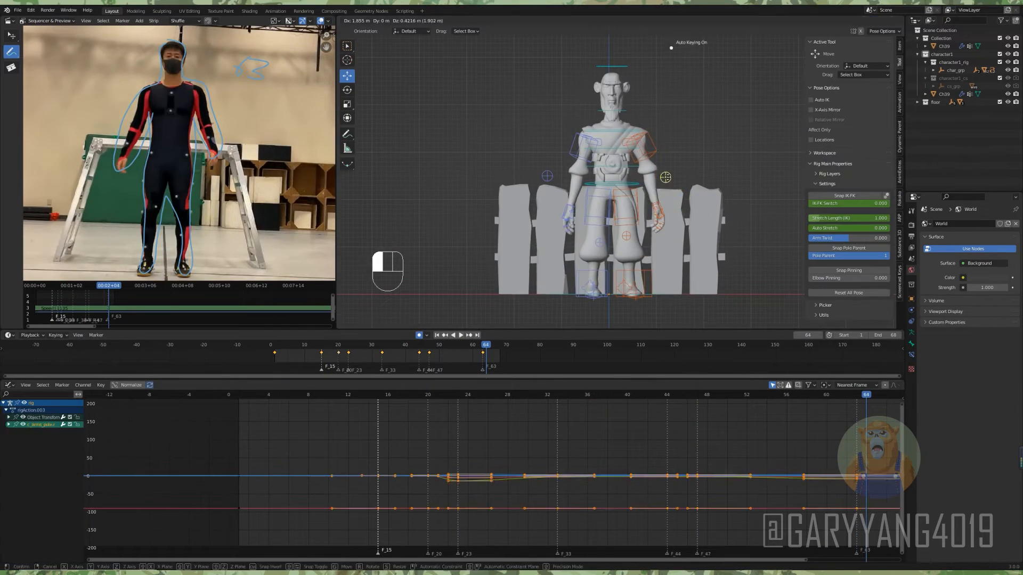
# Adjust the left elbow pole control and the arm for the final standing pose around the F_63 marker
pyautogui.press('g')
pyautogui.moveTo(578, 211); pyautogui.dragTo(578, 214)
pyautogui.keyDown('shift'); pyautogui.moveTo(605, 213); pyautogui.dragTo(639, 194, button='middle'); pyautogui.keyUp('shift')
pyautogui.moveTo(653, 235); pyautogui.dragTo(648, 223)
pyautogui.moveTo(647, 213); pyautogui.dragTo(661, 174, button='middle')
pyautogui.click(662, 174)
# Save the file, then reveal all hidden controls and set every keyframe's interpolation to Constant
pyautogui.hotkey('ctrl', 's')
pyautogui.hotkey('alt', 'h')
pyautogui.press('a')
pyautogui.press('t')
pyautogui.click(147, 452)
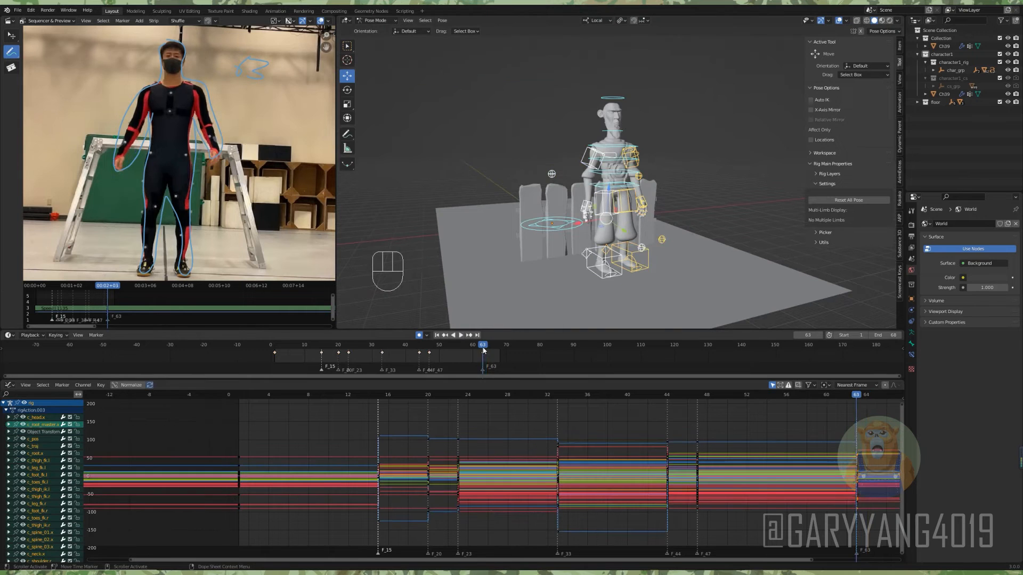
# Deselect all controls, play the blocked-out animation, and scrub through its early frames
pyautogui.hotkey('alt', 'a')
pyautogui.press('space')
pyautogui.click(288, 345)
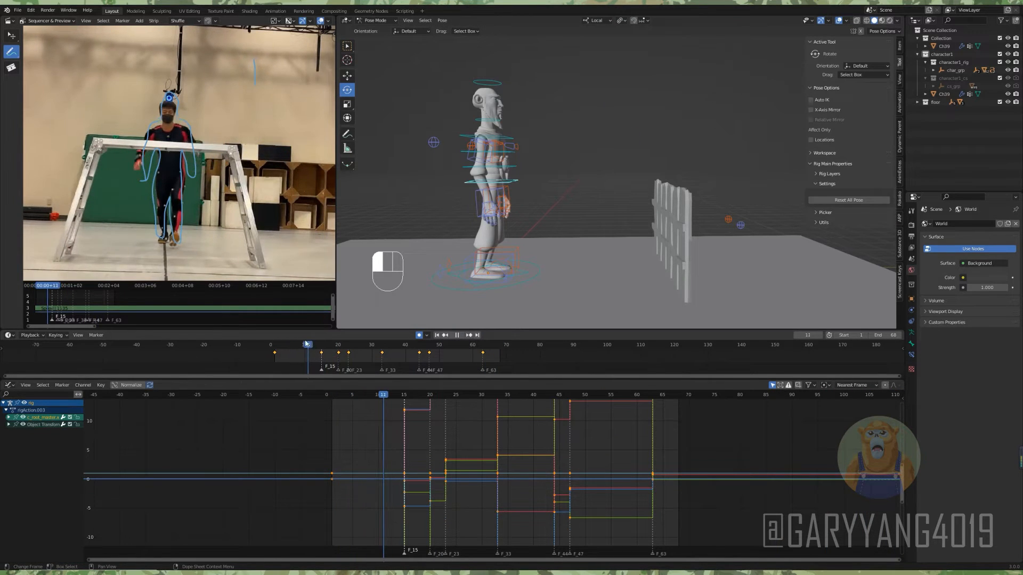
# Create a breakdown pose of the root master control at frame 9 and play the result from the first frame
pyautogui.moveTo(476, 179); pyautogui.dragTo(485, 184, button='middle')
pyautogui.hotkey('shift', 'e')
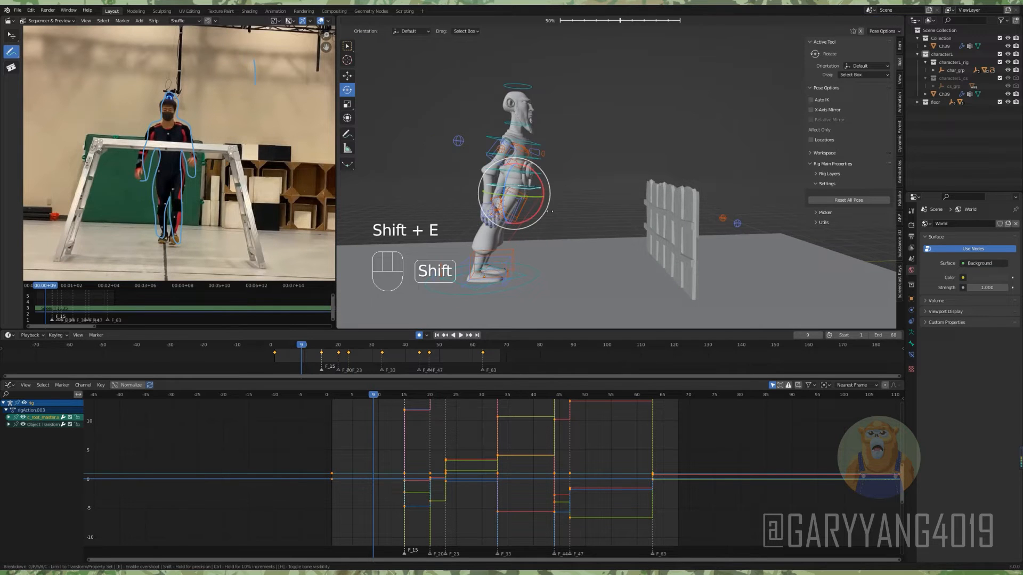
pyautogui.click(405, 291)
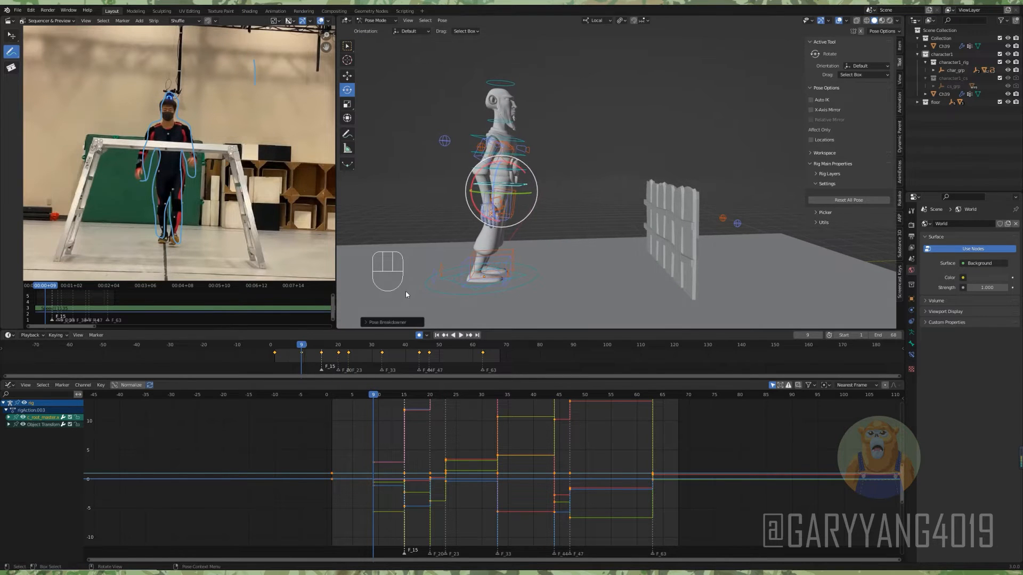
pyautogui.press('Up')
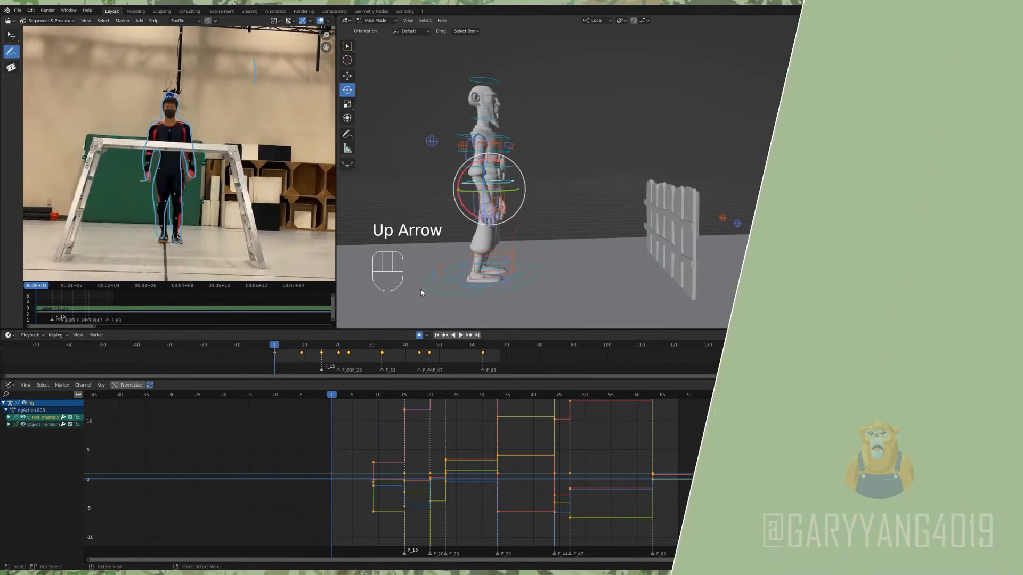
pyautogui.press('space')
pyautogui.press('space')
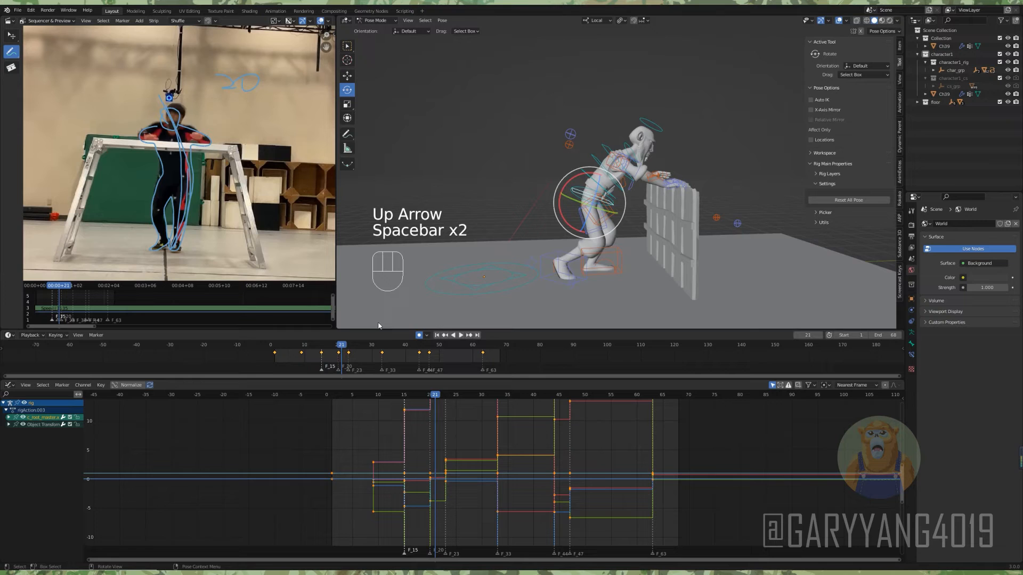
# At frame 9, create a breakdown pose for the left foot control and for all controls together
pyautogui.click(302, 346)
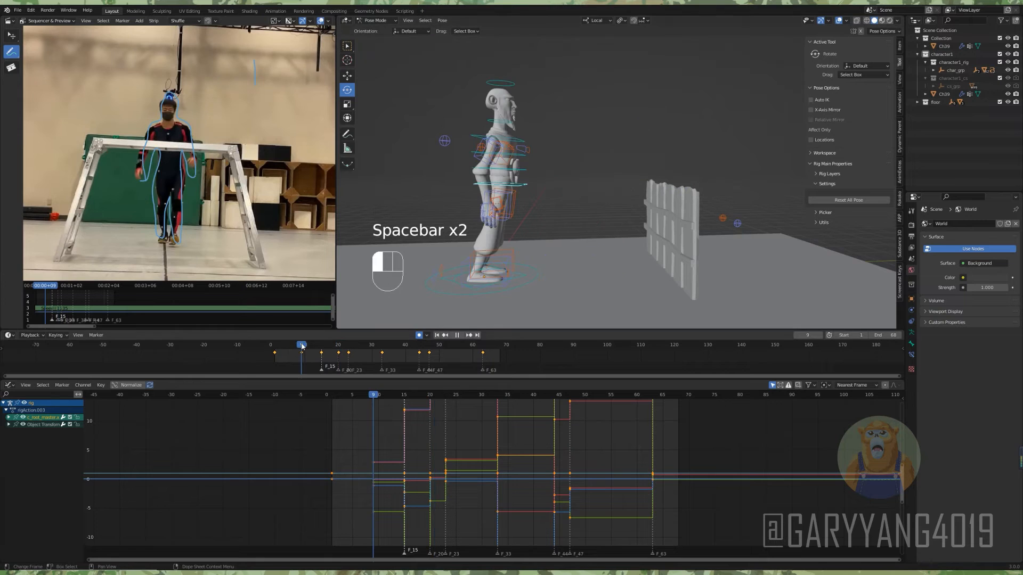
pyautogui.click(511, 261)
pyautogui.hotkey('shift', 'e')
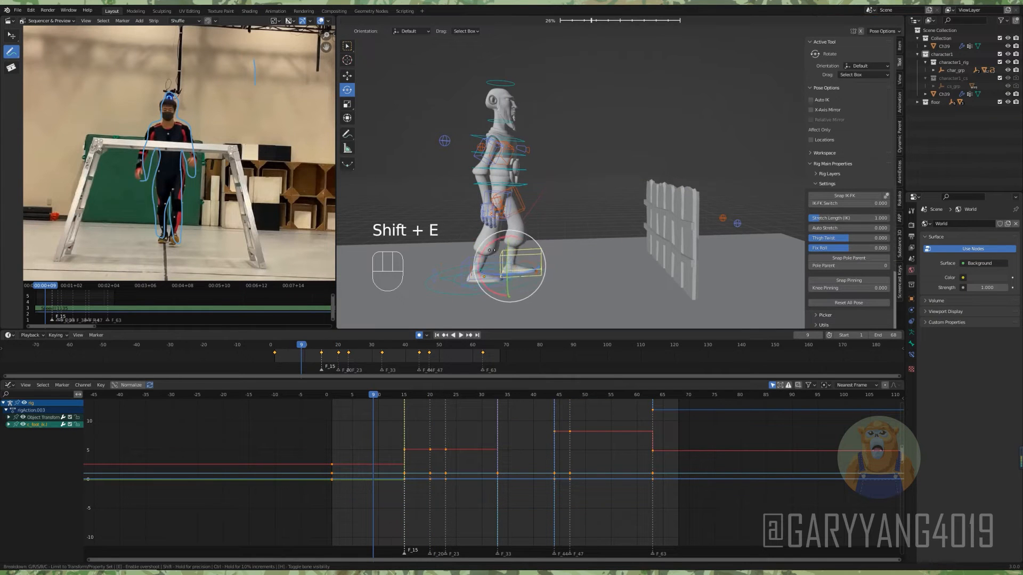
pyautogui.click(547, 240)
pyautogui.press('a')
pyautogui.hotkey('shift', 'e')
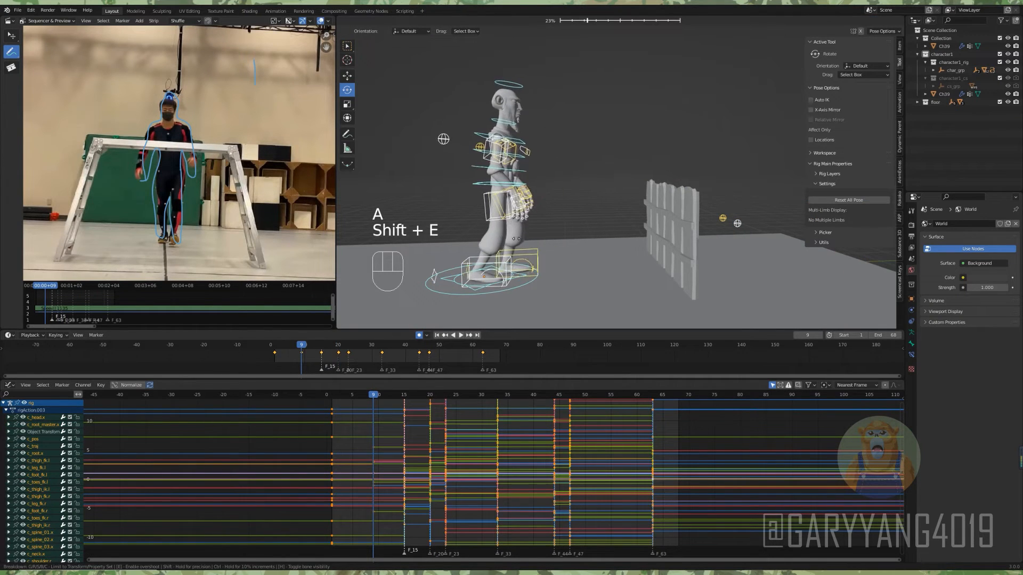
pyautogui.click(517, 239)
# Refine the left foot control's breakdown at frame 9 and compare it with the neighbouring key poses
pyautogui.click(548, 248)
pyautogui.hotkey('shift', 'e')
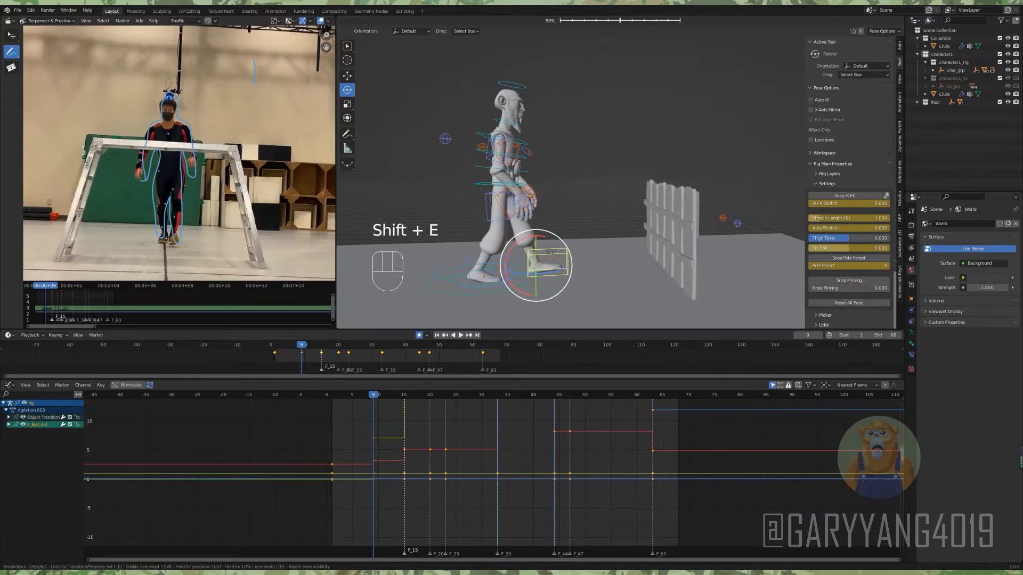
pyautogui.click(547, 258)
pyautogui.press('Up')
pyautogui.press('Down')
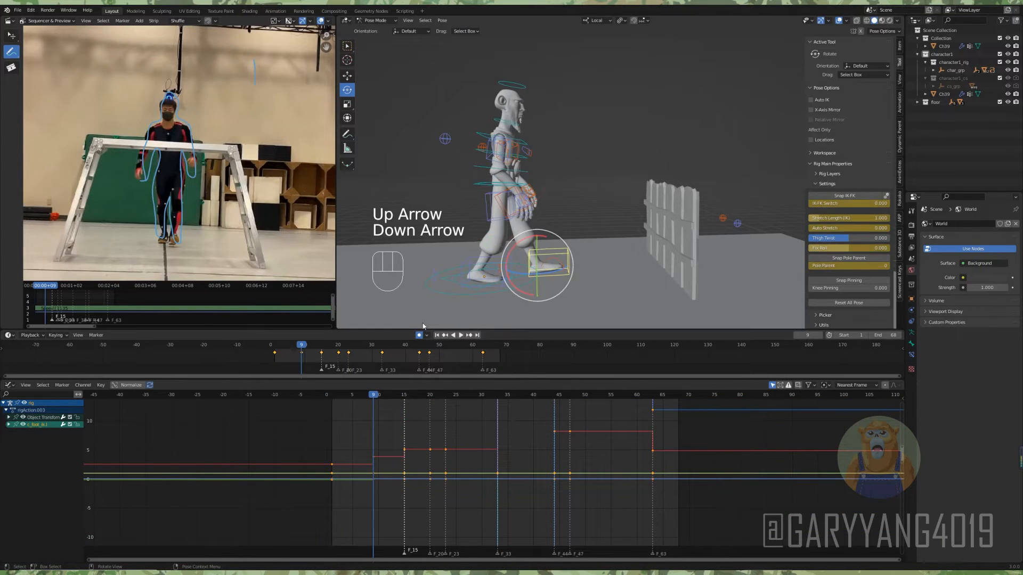
pyautogui.press('Down')
pyautogui.press('Up')
# Reposition the left foot control at frame 9 so the character steps forward, undoing the first move
pyautogui.click(347, 76)
pyautogui.keyDown('alt'); pyautogui.moveTo(539, 214); pyautogui.dragTo(545, 203, button='middle'); pyautogui.keyUp('alt')
pyautogui.moveTo(537, 240); pyautogui.dragTo(545, 262)
pyautogui.hotkey('ctrl', 'z')
pyautogui.moveTo(545, 260); pyautogui.dragTo(553, 259, button='middle')
pyautogui.moveTo(541, 265); pyautogui.dragTo(547, 266)
# Break down the root master control at frame 9 to shift the body over the stepping foot, and play the animation
pyautogui.click(483, 185)
pyautogui.moveTo(276, 345); pyautogui.dragTo(309, 341)
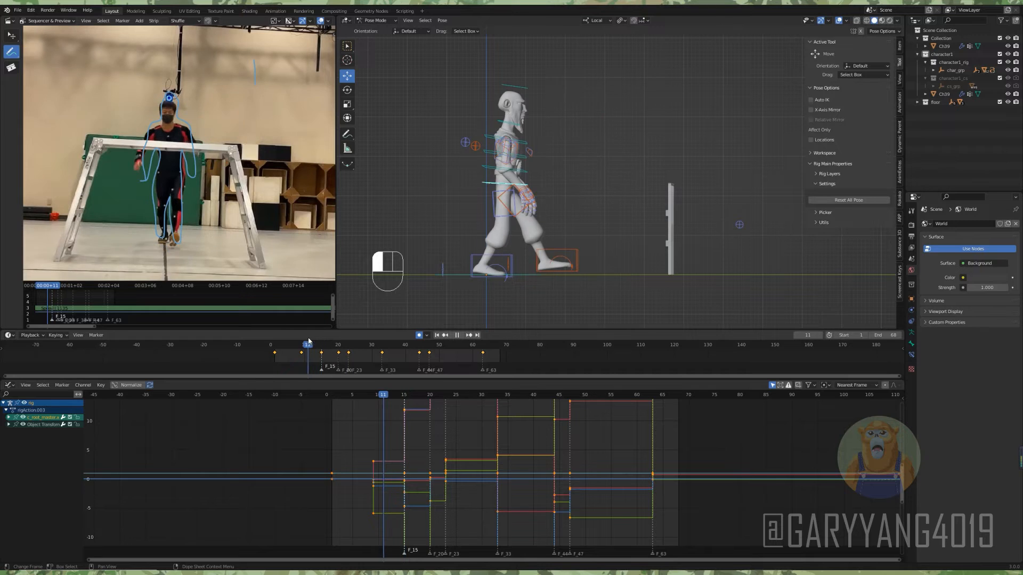
pyautogui.hotkey('shift', 'e')
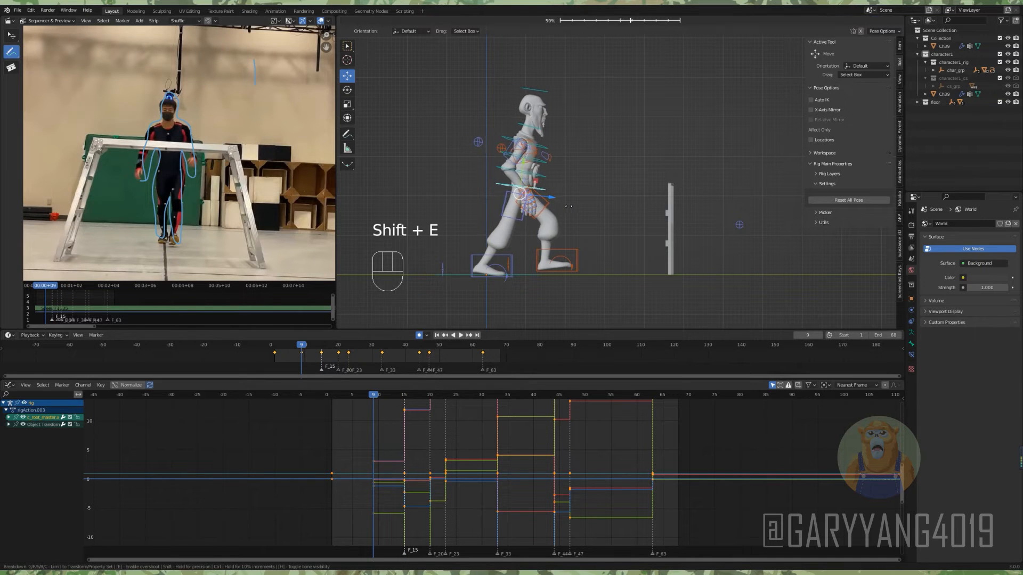
pyautogui.click(560, 206)
pyautogui.press('Up')
pyautogui.press('space')
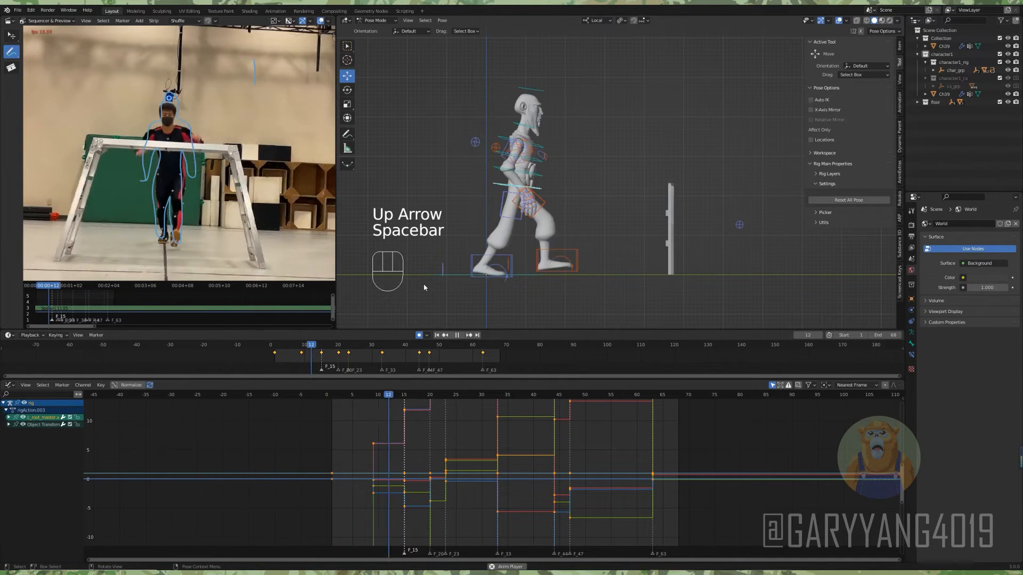
pyautogui.press('space')
# At frame 38, move and rotate the right foot control and reposition the left foot control to match the performer
pyautogui.moveTo(554, 203)
pyautogui.mouseDown()
pyautogui.moveTo(536, 206)
pyautogui.moveTo(597, 245)
pyautogui.mouseUp()
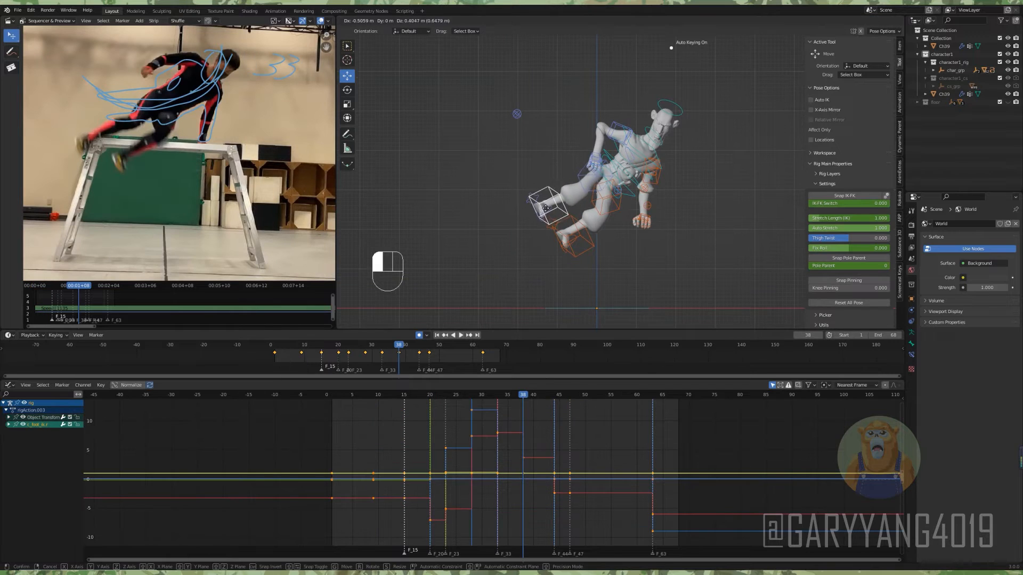
pyautogui.press('e')
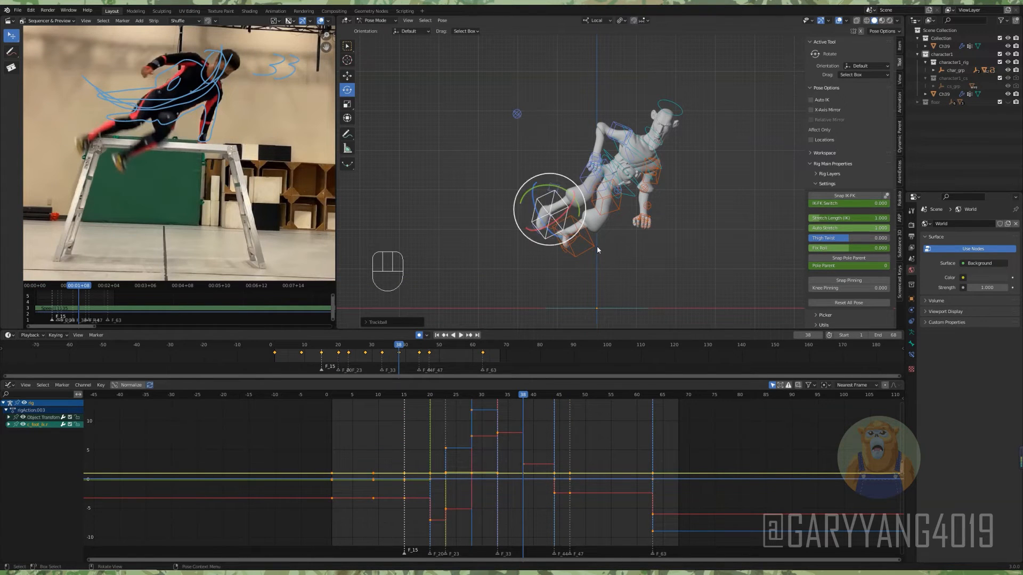
pyautogui.click(595, 248)
pyautogui.keyDown('alt'); pyautogui.keyDown('shift'); pyautogui.moveTo(597, 256); pyautogui.dragTo(532, 209, button='middle'); pyautogui.keyUp('shift'); pyautogui.keyUp('alt')
pyautogui.press('w')
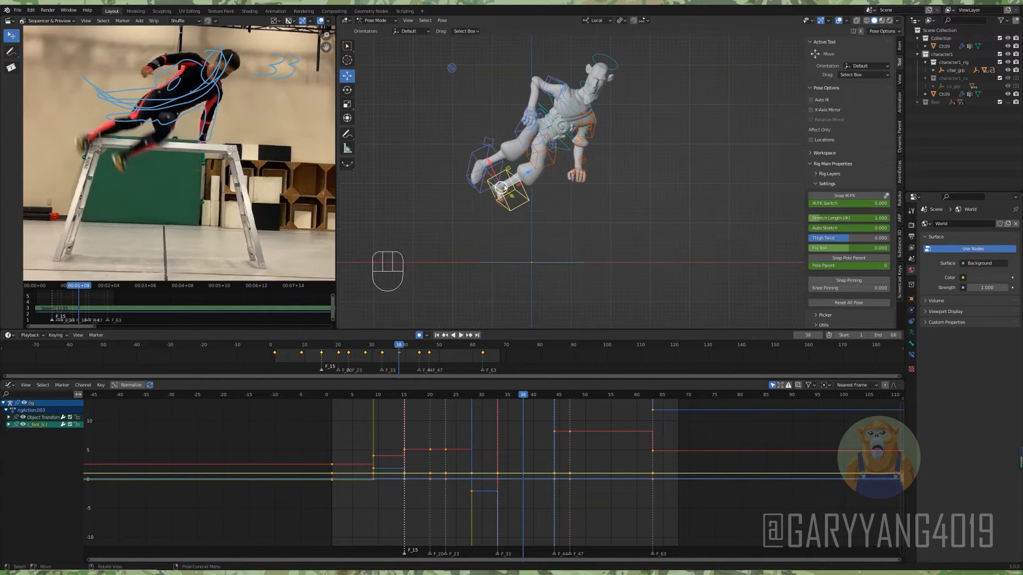
pyautogui.moveTo(506, 185); pyautogui.dragTo(525, 195)
# Rotate the c_root.x hip control at frame 38 to match the performer's body angle over the obstacle
pyautogui.keyDown('alt'); pyautogui.moveTo(565, 184); pyautogui.dragTo(575, 205, button='middle'); pyautogui.keyUp('alt')
pyautogui.scroll(4, 545, 202)
pyautogui.click(561, 198)
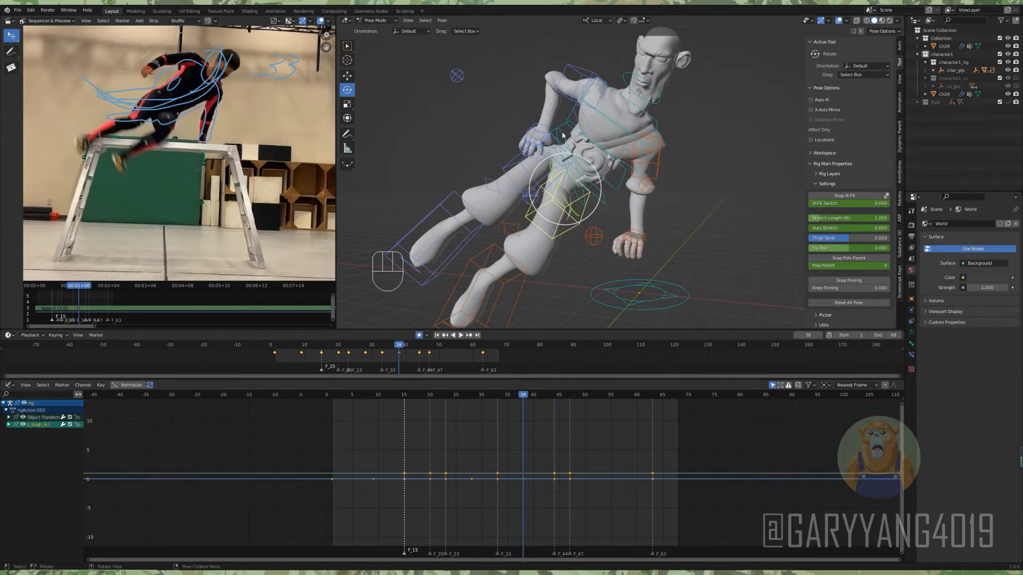
pyautogui.click(578, 195)
pyautogui.scroll(-1, 580, 192)
pyautogui.press('KP_1')
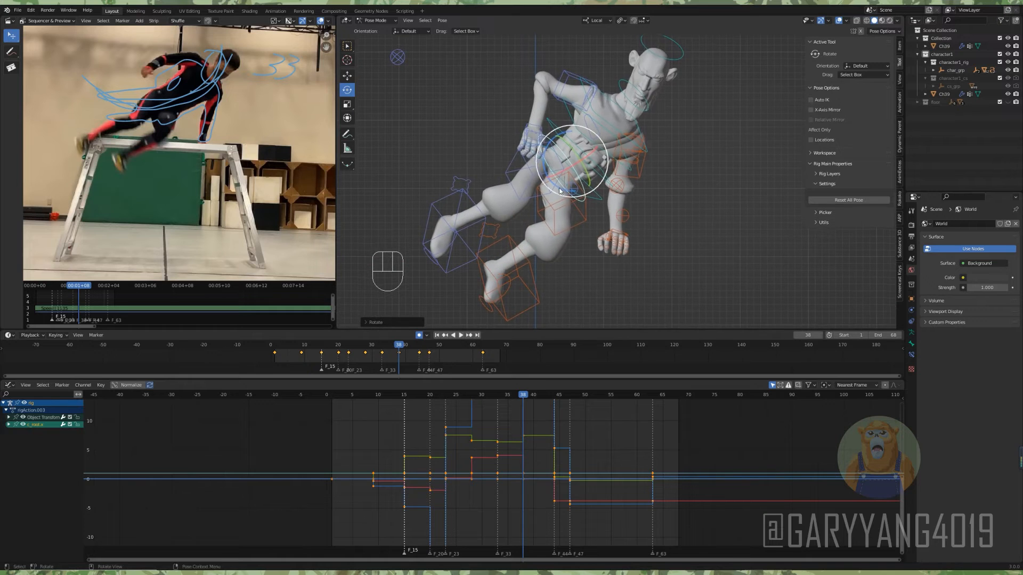
pyautogui.moveTo(592, 180); pyautogui.dragTo(583, 149)
pyautogui.moveTo(582, 138); pyautogui.dragTo(577, 159)
pyautogui.moveTo(577, 158)
pyautogui.keyDown('alt'); pyautogui.mouseDown()
pyautogui.moveTo(559, 184)
pyautogui.moveTo(592, 187)
pyautogui.moveTo(575, 152)
pyautogui.mouseUp(); pyautogui.keyUp('alt')
pyautogui.scroll(-1, 592, 186)
pyautogui.click(597, 199)
pyautogui.click(347, 76)
pyautogui.scroll(-1, 574, 182)
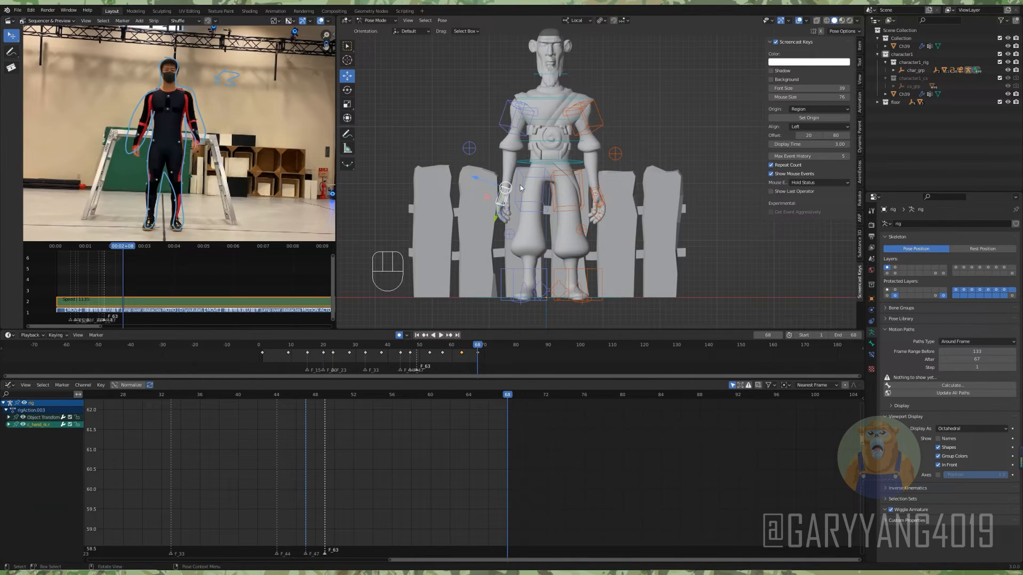
# Adjust the hand IK controls beside the body in the standing poses at frames 68 and 63
pyautogui.click(595, 190)
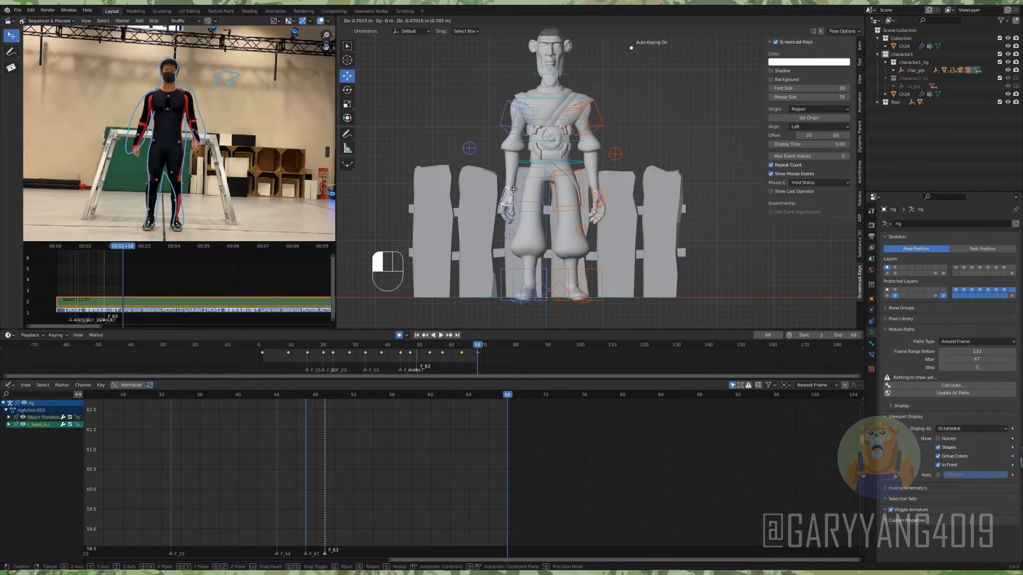
pyautogui.moveTo(591, 220); pyautogui.dragTo(589, 215)
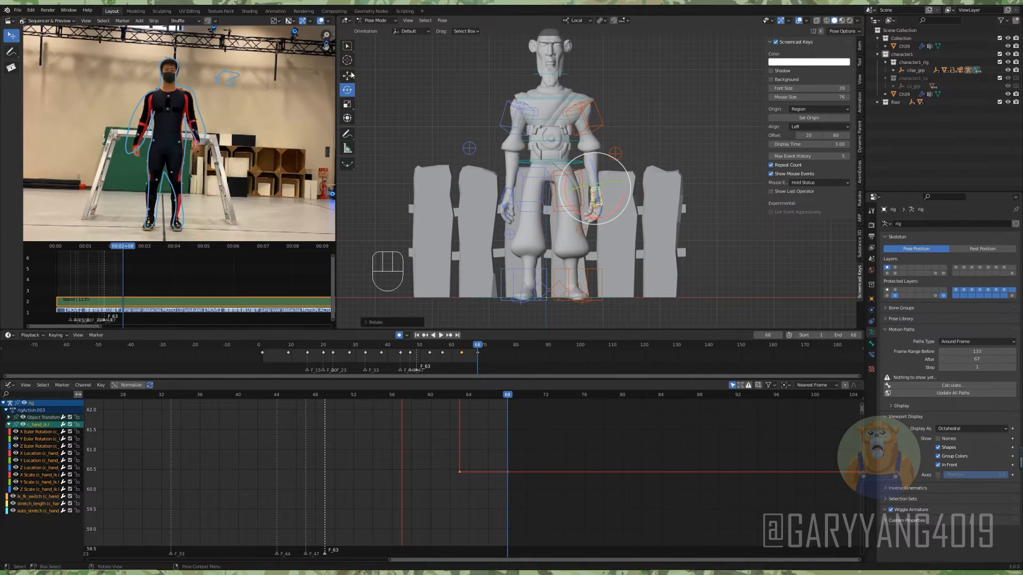
pyautogui.press('Down')
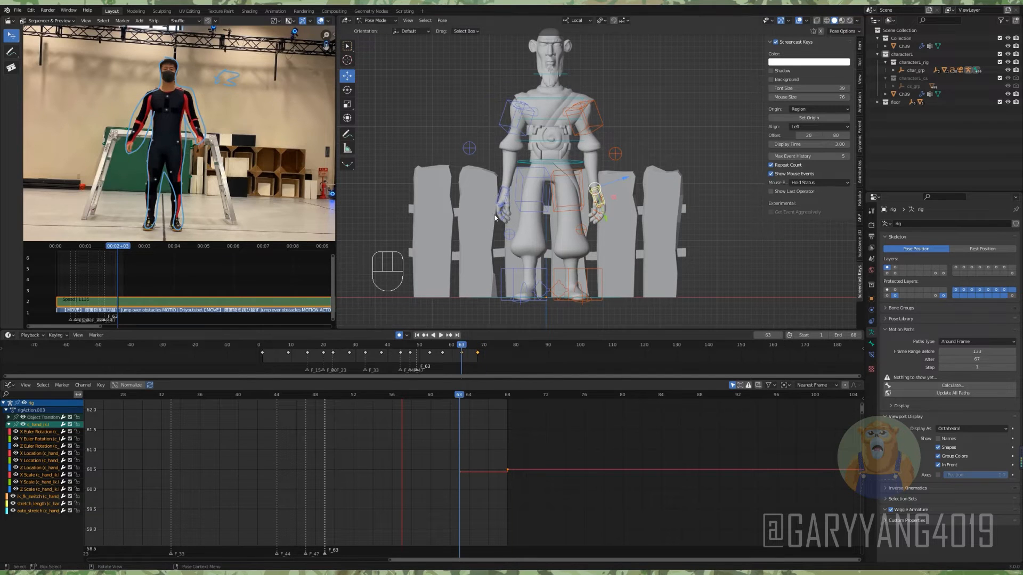
pyautogui.click(501, 196)
pyautogui.moveTo(501, 196); pyautogui.dragTo(595, 202)
# Play the blocking from an angled view of the fence and select the reference video's Speed strip
pyautogui.press('space')
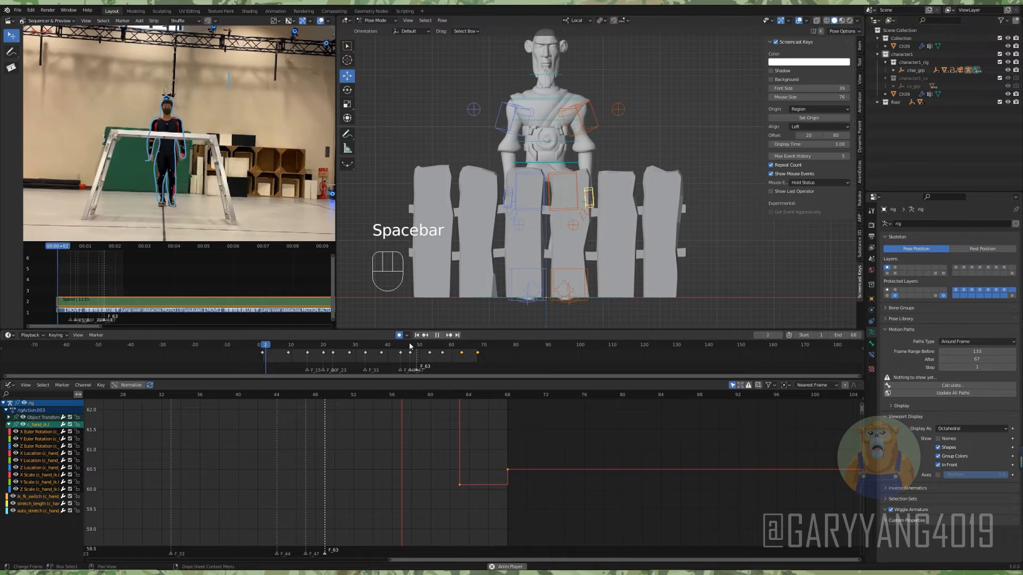
pyautogui.moveTo(513, 289); pyautogui.dragTo(654, 237, button='middle')
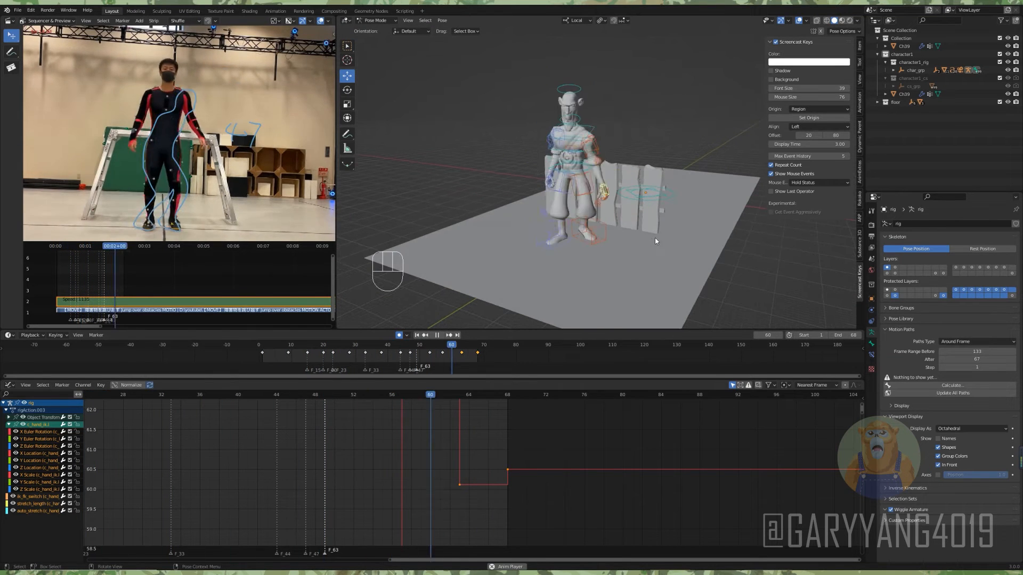
pyautogui.click(144, 307)
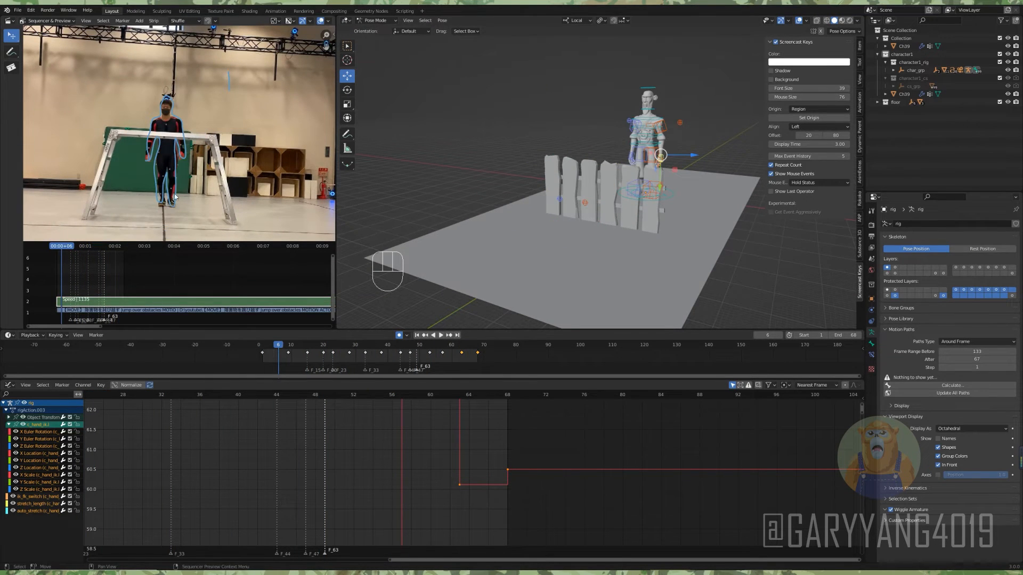
pyautogui.click(871, 309)
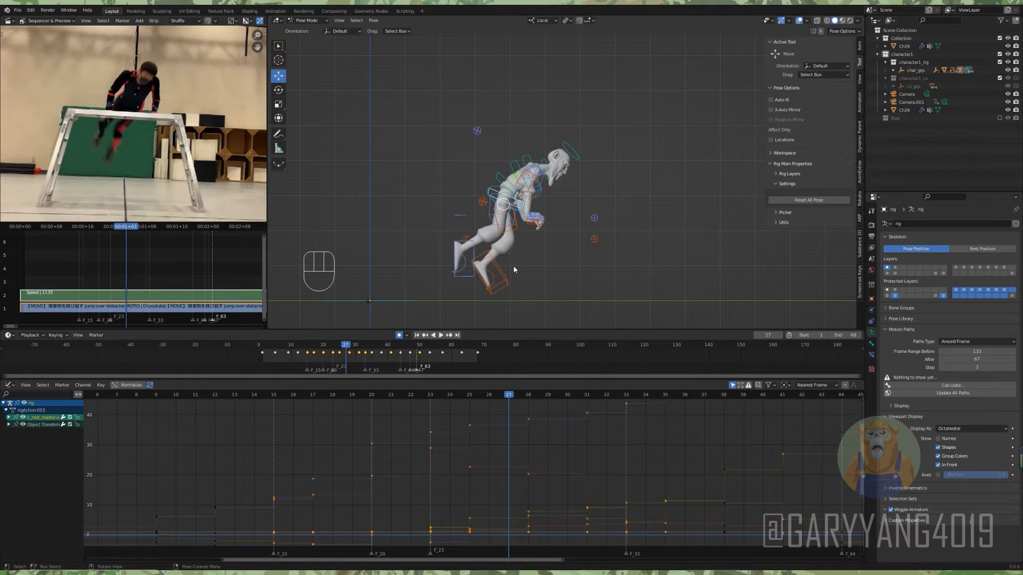
# Reveal all hidden controls and set every keyframe's interpolation to Bezier
pyautogui.press('a')
pyautogui.press('a')
pyautogui.hotkey('alt', 'h')
pyautogui.press('a')
pyautogui.press('t')
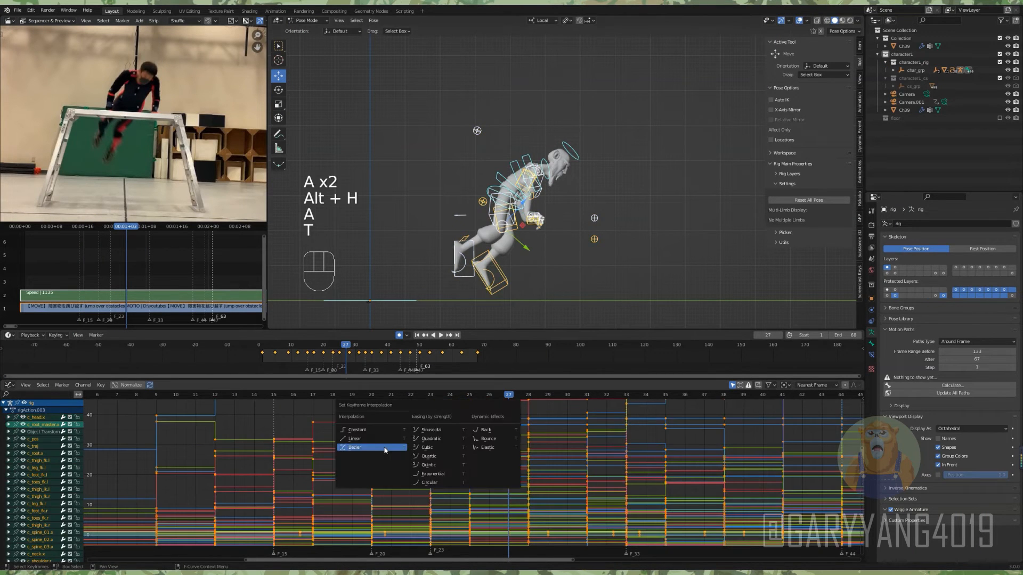
pyautogui.click(386, 451)
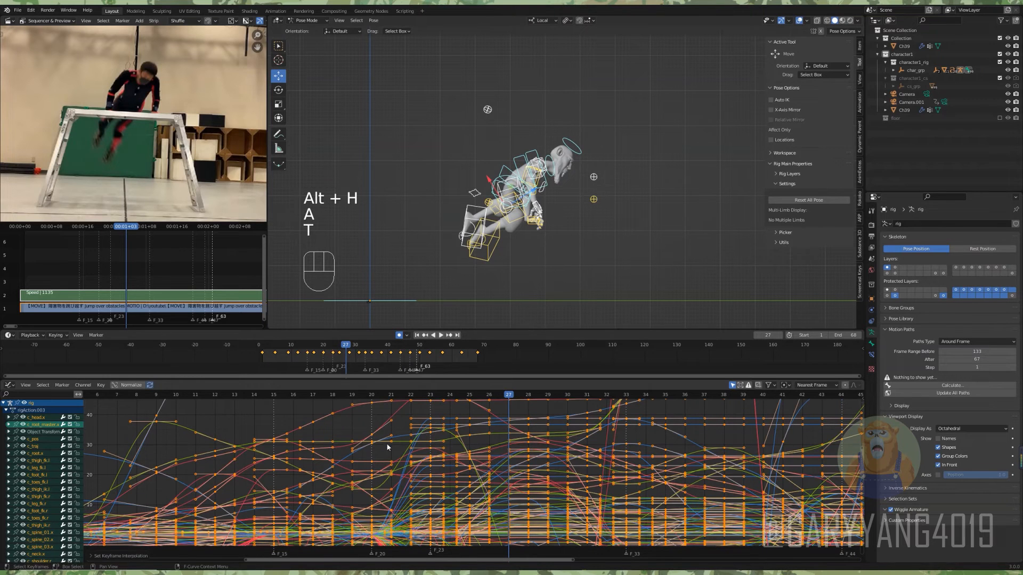
# Adjust the Z Euler Rotation key of the c_root.x control at frame 12 in the graph
pyautogui.click(602, 213)
pyautogui.scroll(2, 479, 178)
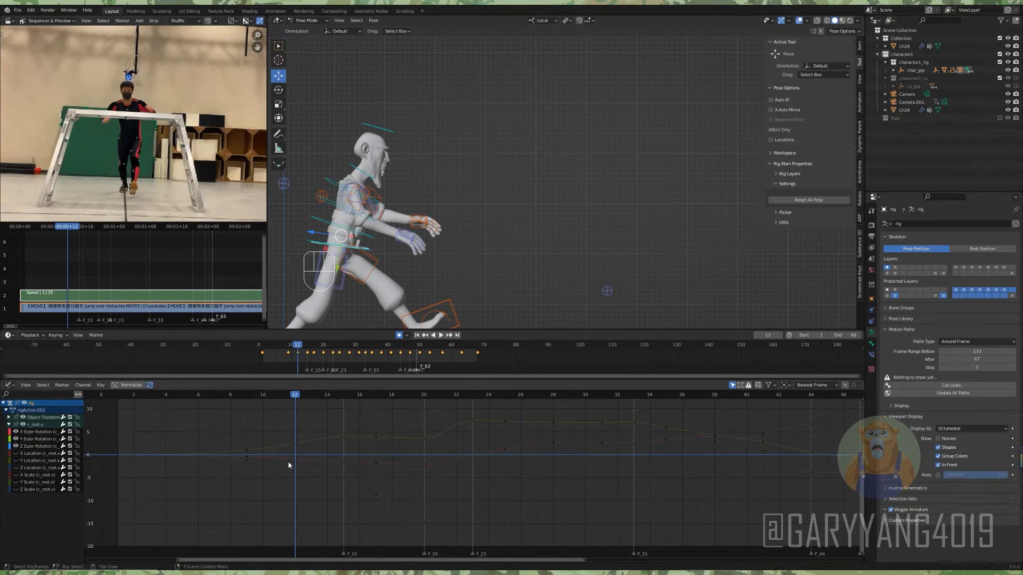
pyautogui.moveTo(288, 462); pyautogui.dragTo(293, 467)
pyautogui.keyDown('ctrl'); pyautogui.keyDown('alt'); pyautogui.moveTo(424, 441); pyautogui.dragTo(426, 454); pyautogui.keyUp('alt'); pyautogui.keyUp('ctrl')
pyautogui.keyDown('alt'); pyautogui.keyDown('shift'); pyautogui.moveTo(427, 454); pyautogui.dragTo(324, 498); pyautogui.keyUp('shift'); pyautogui.keyUp('alt')
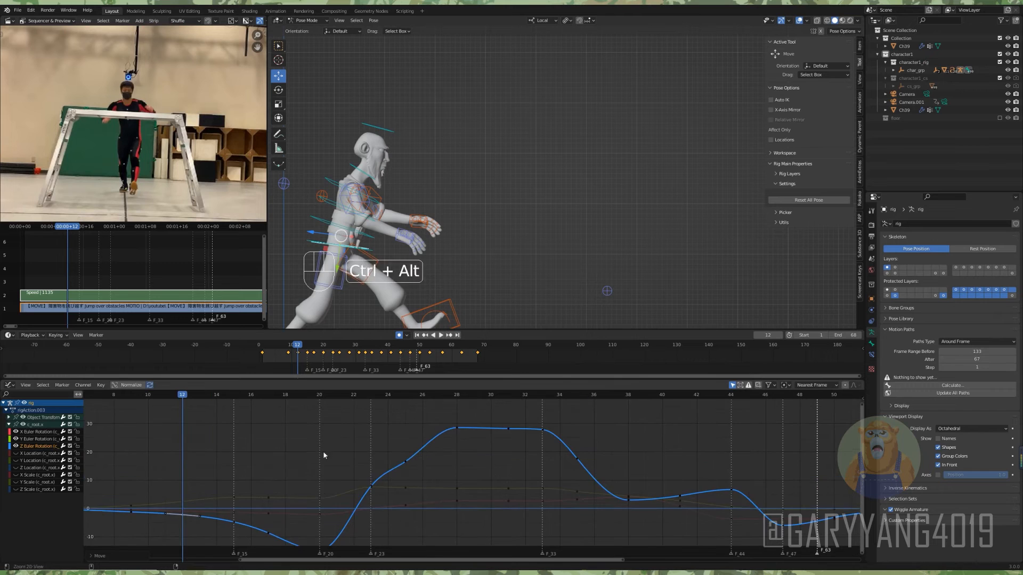
# Scrub through the jump and smooth the c_root.x control's rotation keys up to frame 33
pyautogui.keyDown('ctrl'); pyautogui.keyDown('alt'); pyautogui.moveTo(323, 450); pyautogui.dragTo(323, 463); pyautogui.keyUp('alt'); pyautogui.keyUp('ctrl')
pyautogui.moveTo(323, 397); pyautogui.dragTo(403, 458)
pyautogui.keyDown('alt'); pyautogui.keyDown('shift'); pyautogui.moveTo(403, 459); pyautogui.dragTo(359, 459); pyautogui.keyUp('shift'); pyautogui.keyUp('alt')
pyautogui.moveTo(379, 396); pyautogui.dragTo(411, 437)
pyautogui.moveTo(413, 443); pyautogui.dragTo(415, 446)
pyautogui.keyDown('alt'); pyautogui.keyDown('shift'); pyautogui.moveTo(421, 447); pyautogui.dragTo(309, 439); pyautogui.keyUp('shift'); pyautogui.keyUp('alt')
pyautogui.click(384, 399)
pyautogui.moveTo(386, 437); pyautogui.dragTo(389, 441)
# Inspect the pose at frame 33, select the root master control and isolate its X, Y and Z Location curves
pyautogui.moveTo(461, 228)
pyautogui.keyDown('alt'); pyautogui.mouseDown(button='middle')
pyautogui.moveTo(491, 232)
pyautogui.moveTo(469, 234)
pyautogui.mouseUp(button='middle'); pyautogui.keyUp('alt')
pyautogui.click(557, 228)
pyautogui.click(565, 225)
pyautogui.keyDown('alt'); pyautogui.moveTo(565, 226); pyautogui.dragTo(525, 230, button='middle'); pyautogui.keyUp('alt')
pyautogui.click(613, 229)
pyautogui.click(9, 417)
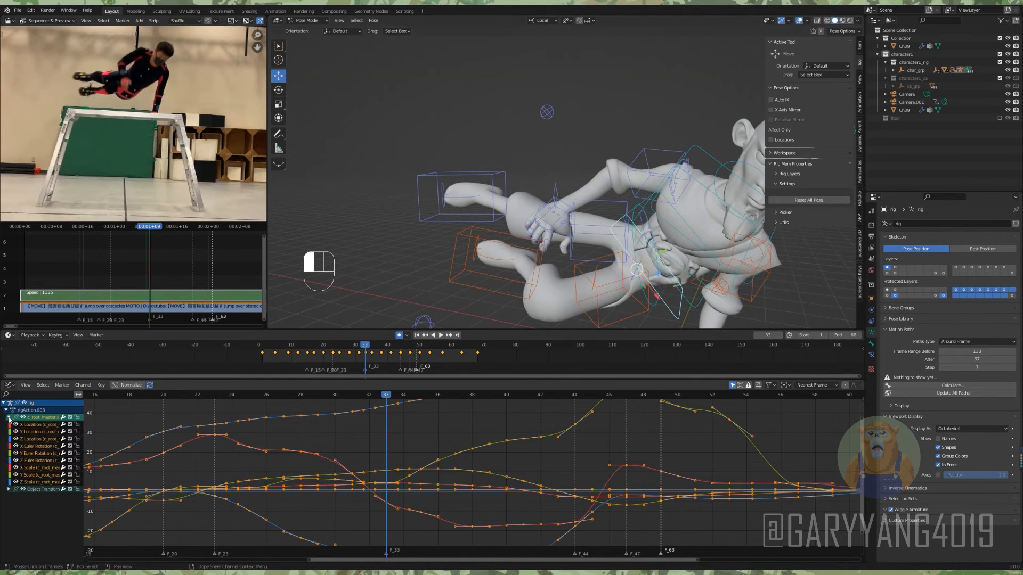
pyautogui.click(39, 424)
pyautogui.keyDown('shift'); pyautogui.click(39, 431); pyautogui.keyUp('shift')
pyautogui.keyDown('shift'); pyautogui.click(39, 439); pyautogui.keyUp('shift')
pyautogui.hotkey('shift', 'h')
# Try to lower the root master's Z Location key at frame 12 while scrubbing the approach
pyautogui.scroll(-6, 412, 474)
pyautogui.moveTo(413, 472)
pyautogui.keyDown('ctrl'); pyautogui.keyDown('alt'); pyautogui.mouseDown(button='middle')
pyautogui.moveTo(396, 453)
pyautogui.moveTo(389, 464)
pyautogui.moveTo(403, 486)
pyautogui.mouseUp(button='middle'); pyautogui.keyUp('alt'); pyautogui.keyUp('ctrl')
pyautogui.click(395, 453)
pyautogui.moveTo(237, 394); pyautogui.dragTo(298, 395)
pyautogui.keyDown('alt'); pyautogui.moveTo(488, 283); pyautogui.dragTo(544, 214, button='middle'); pyautogui.keyUp('alt')
pyautogui.moveTo(292, 397); pyautogui.dragTo(313, 397)
pyautogui.keyDown('ctrl'); pyautogui.keyDown('alt'); pyautogui.moveTo(312, 498); pyautogui.dragTo(329, 459, button='middle'); pyautogui.keyUp('alt'); pyautogui.keyUp('ctrl')
pyautogui.moveTo(288, 515); pyautogui.dragTo(333, 470, button='middle')
pyautogui.moveTo(333, 471); pyautogui.dragTo(334, 477)
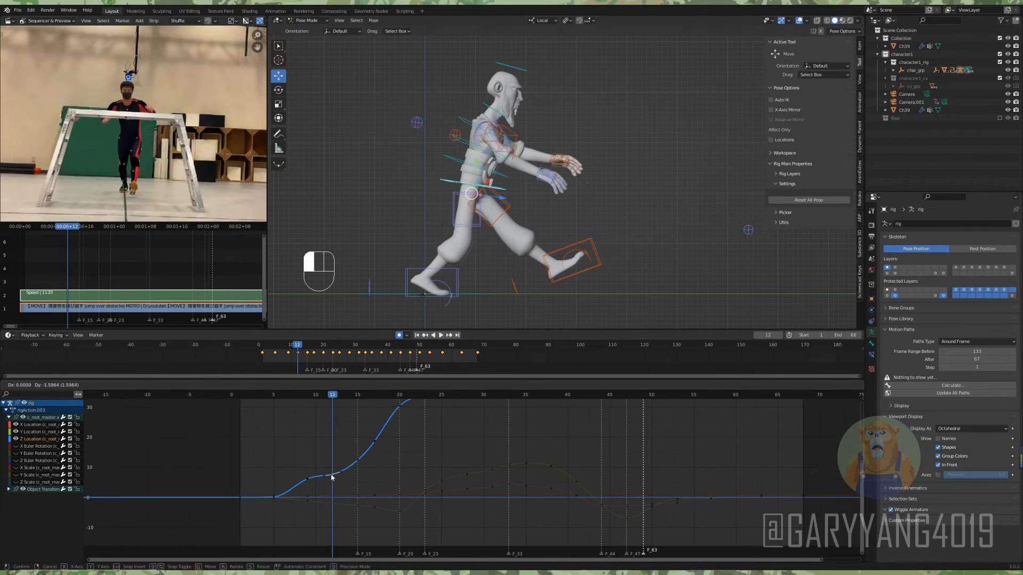
pyautogui.hotkey('ctrl', 'z')
pyautogui.moveTo(309, 394)
pyautogui.mouseDown()
pyautogui.moveTo(273, 395)
pyautogui.moveTo(320, 394)
pyautogui.moveTo(308, 395)
pyautogui.mouseUp()
pyautogui.keyDown('ctrl'); pyautogui.keyDown('alt'); pyautogui.moveTo(330, 479); pyautogui.dragTo(378, 446, button='middle'); pyautogui.keyUp('alt'); pyautogui.keyUp('ctrl')
pyautogui.moveTo(344, 395); pyautogui.dragTo(321, 395)
pyautogui.hotkey('ctrl', 'z')
# Adjust the root master's Z Location key at frame 5 and smooth further keys of its location curves
pyautogui.scroll(10, 322, 486)
pyautogui.moveTo(322, 485); pyautogui.dragTo(294, 489, button='middle')
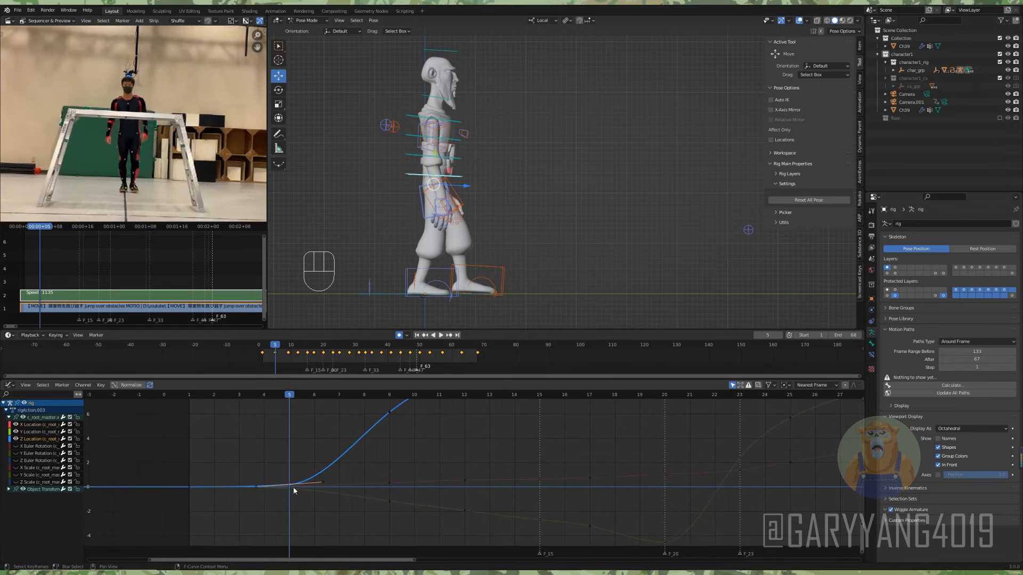
pyautogui.moveTo(293, 487); pyautogui.dragTo(293, 463)
pyautogui.scroll(-7, 303, 453)
pyautogui.moveTo(318, 397); pyautogui.dragTo(414, 397)
pyautogui.moveTo(414, 429); pyautogui.dragTo(363, 448, button='middle')
pyautogui.click(363, 448)
pyautogui.scroll(-3, 363, 448)
pyautogui.moveTo(365, 397); pyautogui.dragTo(424, 397)
pyautogui.moveTo(421, 469); pyautogui.dragTo(396, 483, button='middle')
pyautogui.moveTo(397, 481); pyautogui.dragTo(395, 487)
pyautogui.moveTo(395, 487); pyautogui.dragTo(377, 478, button='middle')
# Adjust the root master's location keys around frames 20 and 23 to smooth the take-off
pyautogui.click(344, 394)
pyautogui.moveTo(342, 487); pyautogui.dragTo(342, 491)
pyautogui.keyDown('ctrl'); pyautogui.moveTo(368, 453); pyautogui.dragTo(366, 466, button='middle'); pyautogui.keyUp('ctrl')
pyautogui.moveTo(357, 395); pyautogui.dragTo(389, 395)
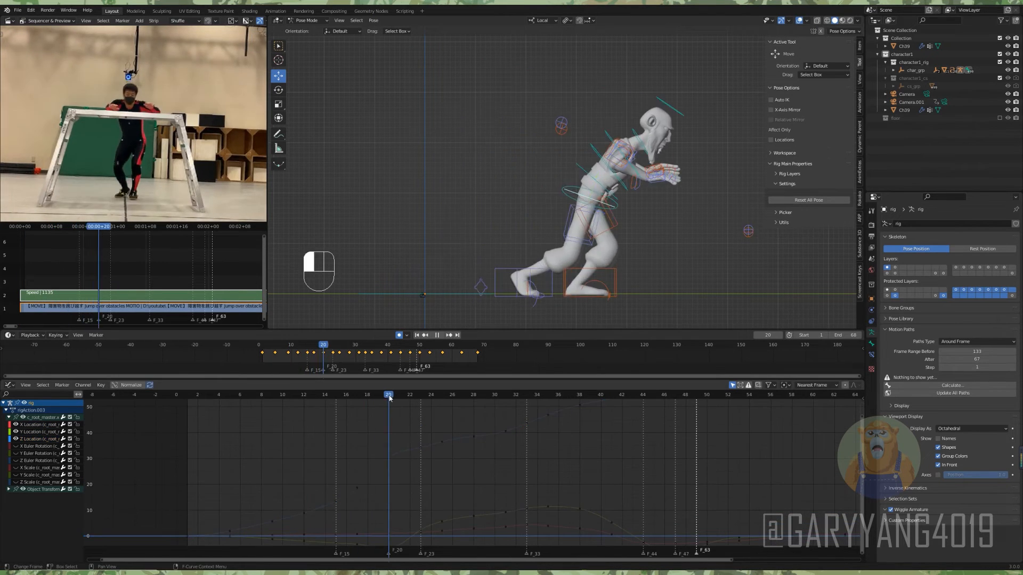
pyautogui.moveTo(388, 457); pyautogui.dragTo(388, 460)
pyautogui.click(420, 395)
pyautogui.keyDown('ctrl'); pyautogui.keyDown('alt'); pyautogui.moveTo(434, 454); pyautogui.dragTo(344, 517, button='middle'); pyautogui.keyUp('alt'); pyautogui.keyUp('ctrl')
pyautogui.press('g')
# Fine-tune the root master's Y Location keys around frames 9 to 15 so the approach curve eases smoothly
pyautogui.moveTo(362, 397); pyautogui.dragTo(511, 397)
pyautogui.keyDown('alt'); pyautogui.moveTo(511, 452); pyautogui.dragTo(479, 464, button='middle'); pyautogui.keyUp('alt')
pyautogui.click(368, 395)
pyautogui.keyDown('ctrl'); pyautogui.moveTo(375, 463); pyautogui.dragTo(378, 482, button='middle'); pyautogui.keyUp('ctrl')
pyautogui.click(375, 481)
pyautogui.press('g')
pyautogui.click(358, 395)
pyautogui.press('g')
pyautogui.click(374, 484)
pyautogui.keyDown('alt'); pyautogui.scroll(6, 374, 485); pyautogui.keyUp('alt')
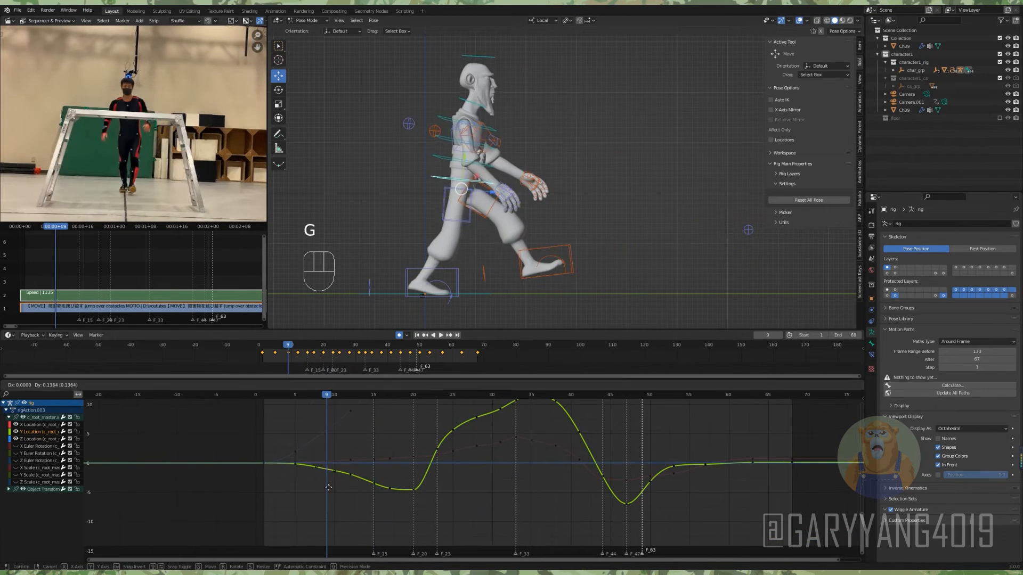
# Undo a key edit on the root master's curves and rework the keys in the jump section
pyautogui.moveTo(485, 426); pyautogui.dragTo(415, 445, button='middle')
pyautogui.keyDown('alt'); pyautogui.scroll(-20, 415, 444); pyautogui.keyUp('alt')
pyautogui.click(445, 420)
pyautogui.hotkey('ctrl', 'z')
pyautogui.moveTo(397, 415); pyautogui.dragTo(426, 448)
pyautogui.keyDown('alt'); pyautogui.scroll(-8, 423, 462); pyautogui.keyUp('alt')
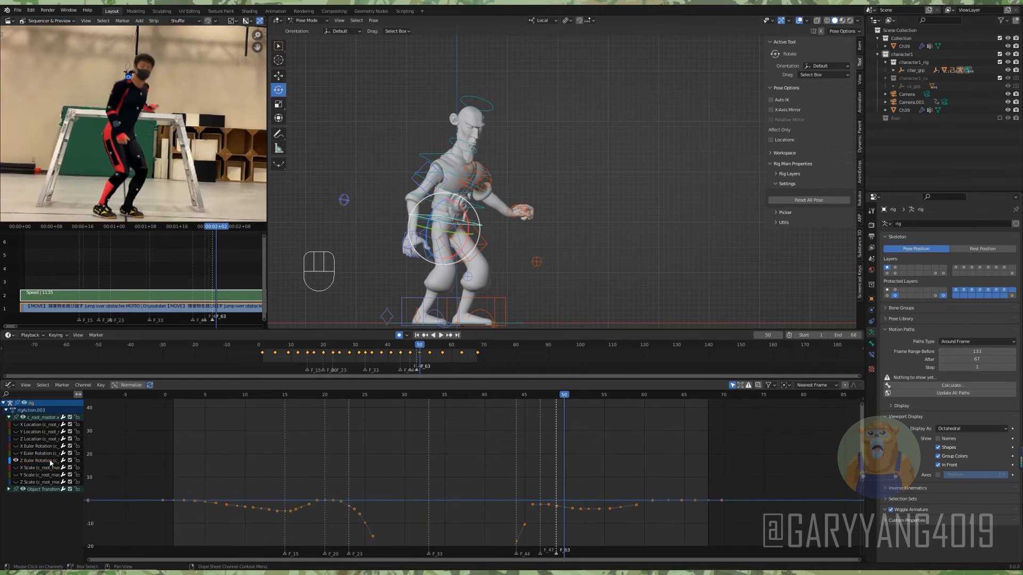
# Try adjusting the root master's Z Euler Rotation keys around frame 31, and undo the change
pyautogui.keyDown('ctrl'); pyautogui.keyDown('alt'); pyautogui.scroll(4, 394, 453); pyautogui.keyUp('alt'); pyautogui.keyUp('ctrl')
pyautogui.keyDown('alt'); pyautogui.keyDown('shift'); pyautogui.scroll(4, 394, 452); pyautogui.keyUp('shift'); pyautogui.keyUp('alt')
pyautogui.click(394, 450)
pyautogui.click(416, 394)
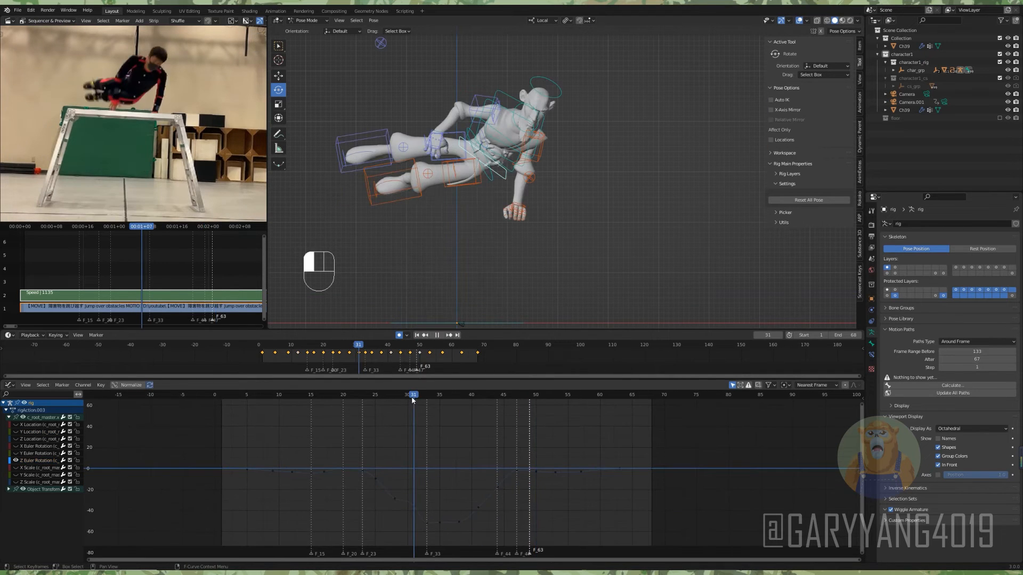
pyautogui.moveTo(413, 504); pyautogui.dragTo(402, 484, button='middle')
pyautogui.moveTo(404, 485); pyautogui.dragTo(382, 473)
pyautogui.hotkey('ctrl', 'z')
# Smooth the X Euler Rotation curve of c_spine_02 by adjusting its keys around frames 15 to 20
pyautogui.keyDown('alt'); pyautogui.scroll(3, 394, 484); pyautogui.keyUp('alt')
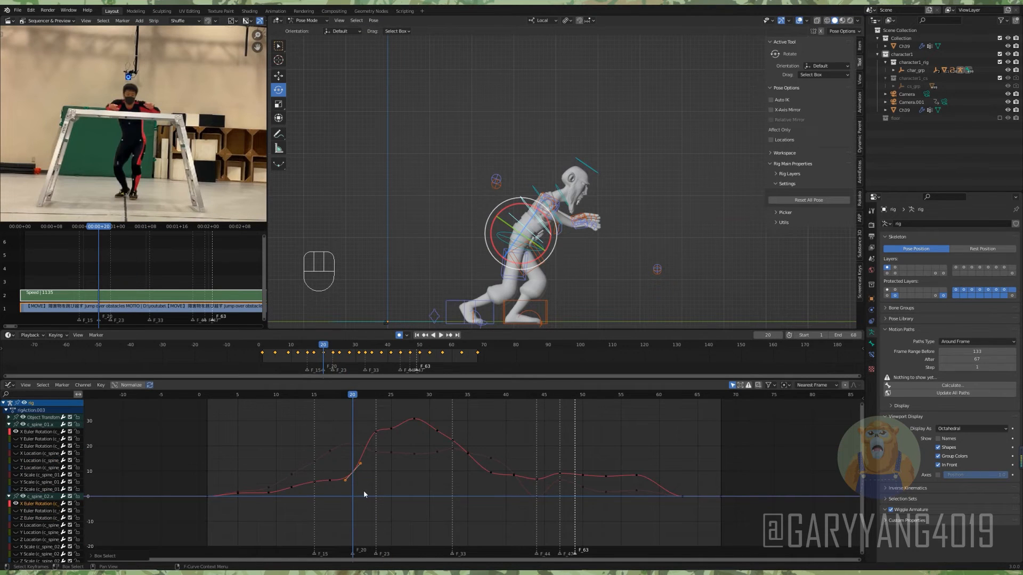
pyautogui.press('g')
pyautogui.keyDown('alt'); pyautogui.scroll(3, 333, 485); pyautogui.keyUp('alt')
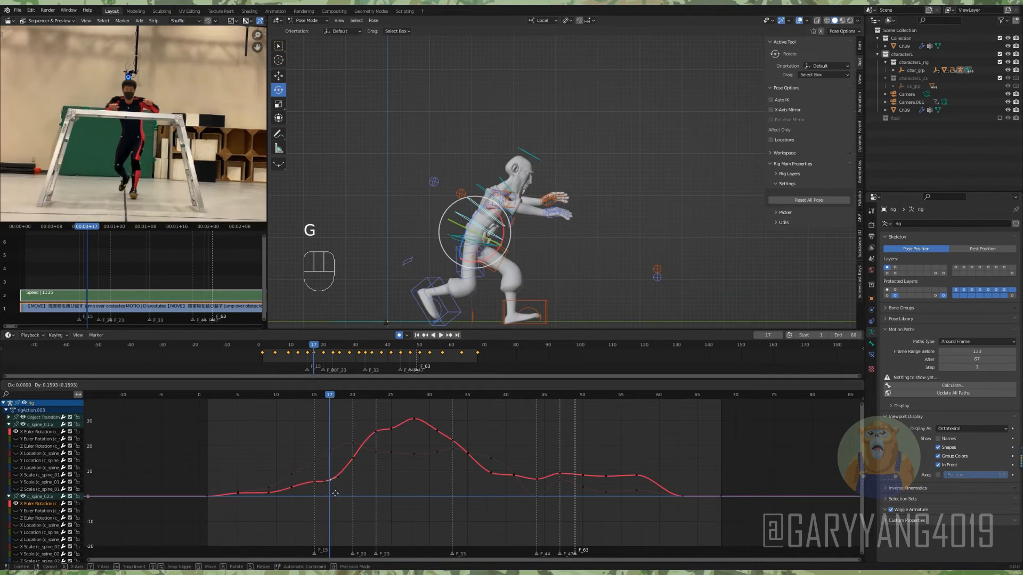
pyautogui.click(336, 493)
pyautogui.click(314, 482)
pyautogui.press('g')
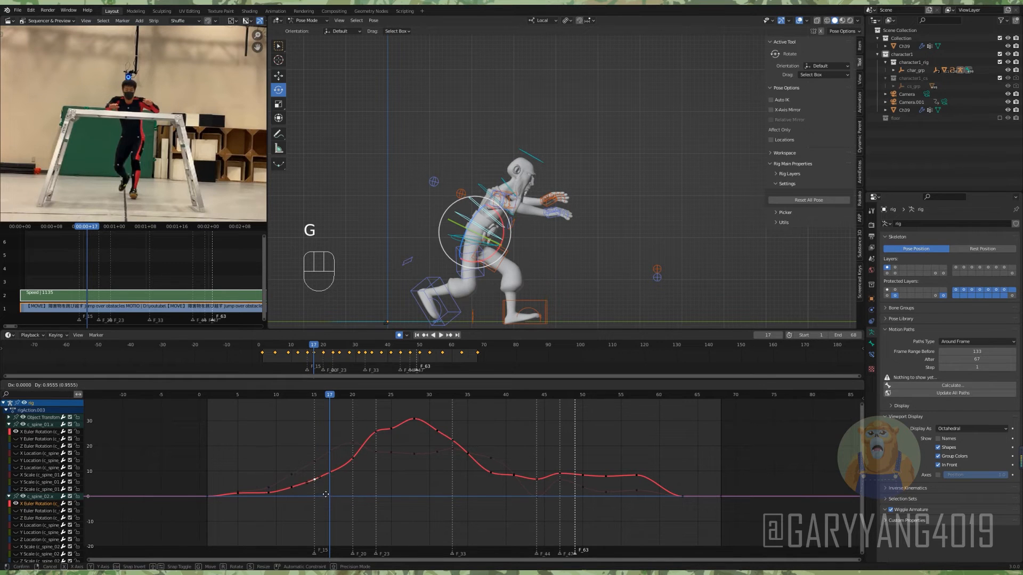
pyautogui.click(326, 493)
# Adjust the c_spine_01 X Euler Rotation keys at frames 15 and 17 to round the curve's rise
pyautogui.click(314, 463)
pyautogui.press('Up')
pyautogui.press('g')
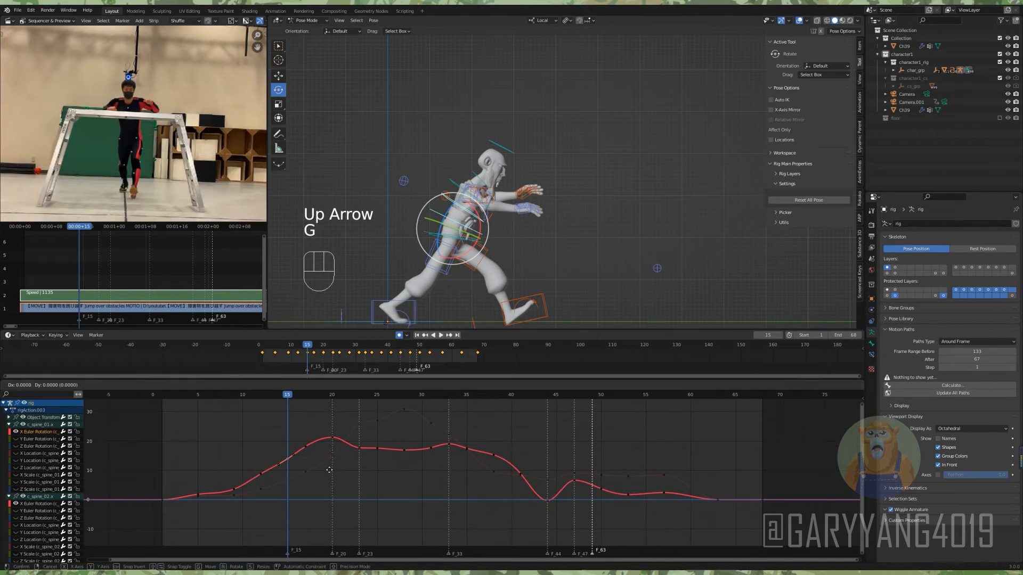
pyautogui.click(330, 470)
pyautogui.press('Down')
pyautogui.press('g')
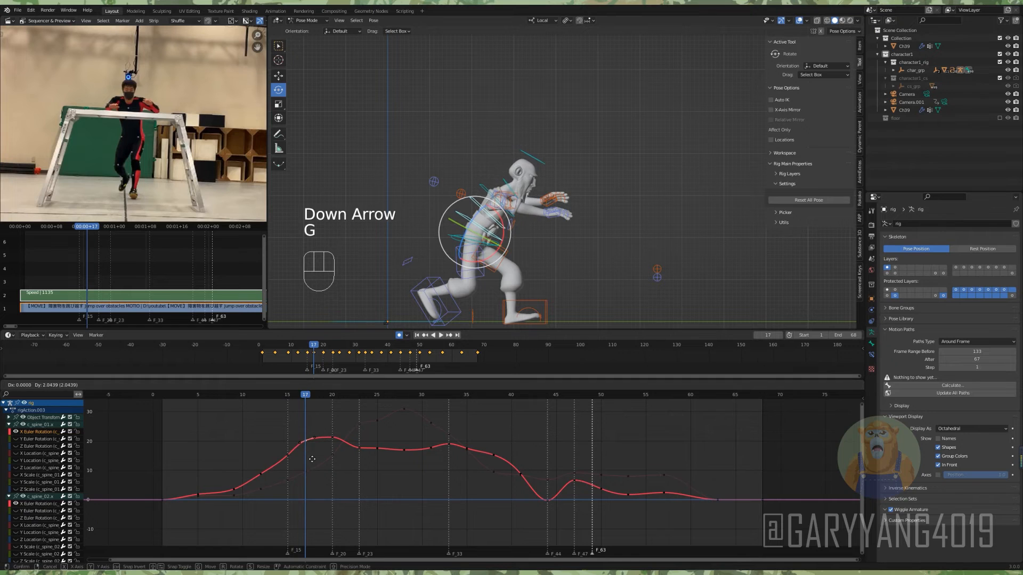
pyautogui.click(312, 459)
# Smooth the spine's forward bend by adjusting the X Euler Rotation keys of c_spine_01 at frame 23 and c_spine_02 at frame 25
pyautogui.press('Down')
pyautogui.press('Down')
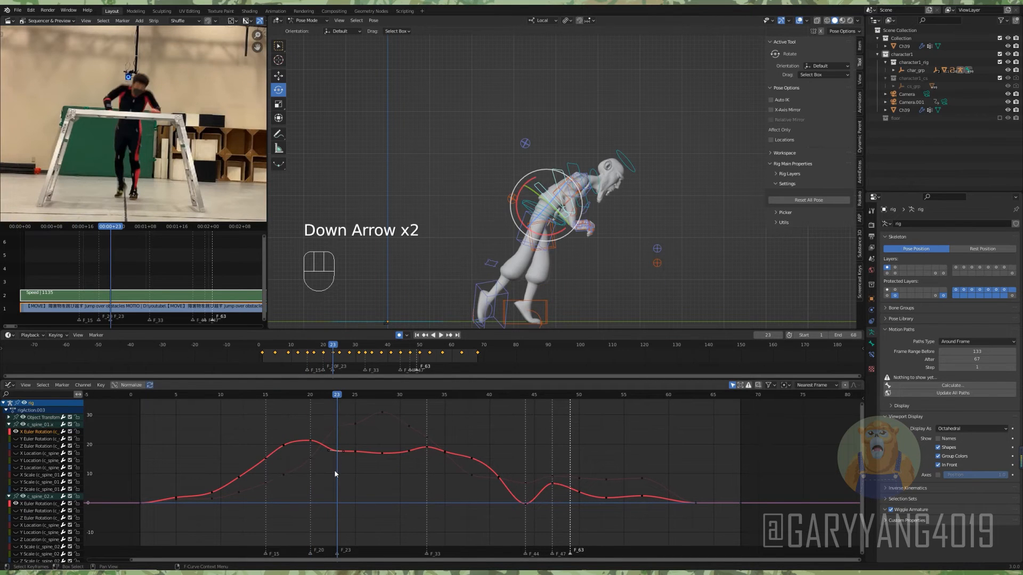
pyautogui.press('g')
pyautogui.click(354, 452)
pyautogui.press('Down')
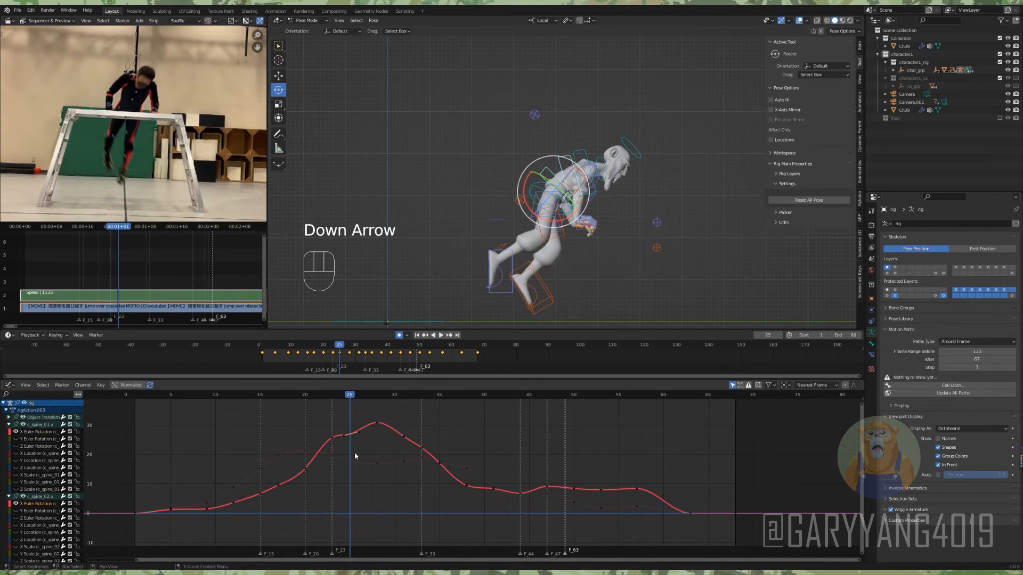
pyautogui.press('g')
pyautogui.click(353, 441)
pyautogui.keyDown('alt'); pyautogui.keyDown('shift'); pyautogui.moveTo(374, 446); pyautogui.dragTo(340, 448, button='middle'); pyautogui.keyUp('shift'); pyautogui.keyUp('alt')
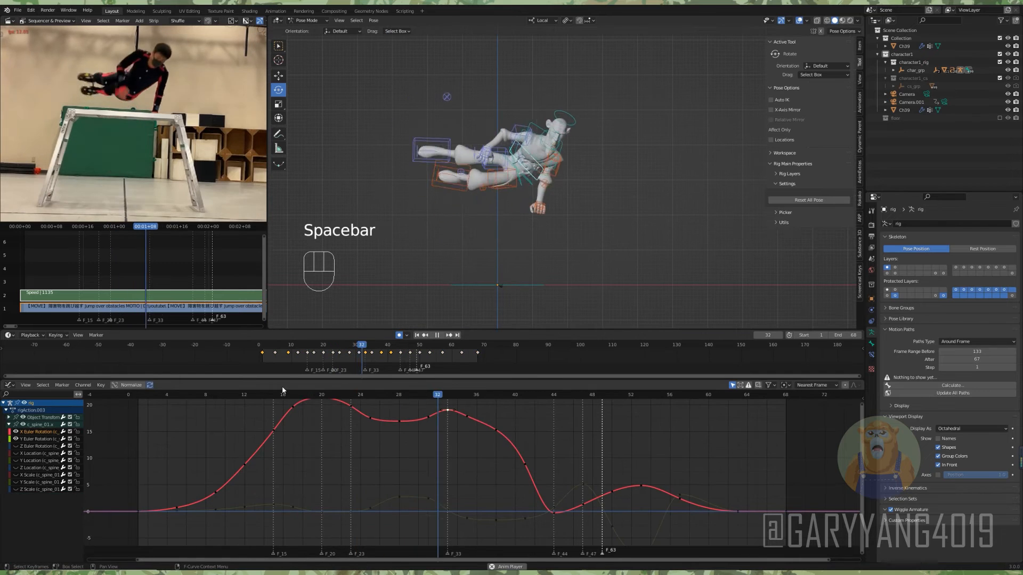
# Select both foot IK controls and calculate their motion paths up to frame 70 with Heads as the bake location
pyautogui.press('space')
pyautogui.moveTo(288, 395); pyautogui.dragTo(470, 363)
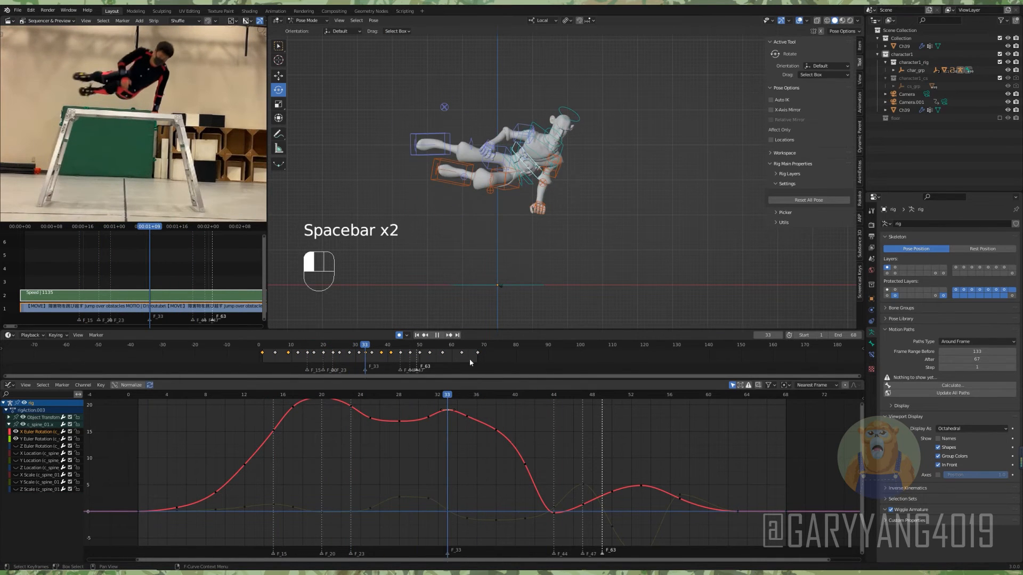
pyautogui.click(430, 152)
pyautogui.keyDown('shift'); pyautogui.click(454, 181); pyautogui.keyUp('shift')
pyautogui.moveTo(466, 198); pyautogui.dragTo(560, 224, button='middle')
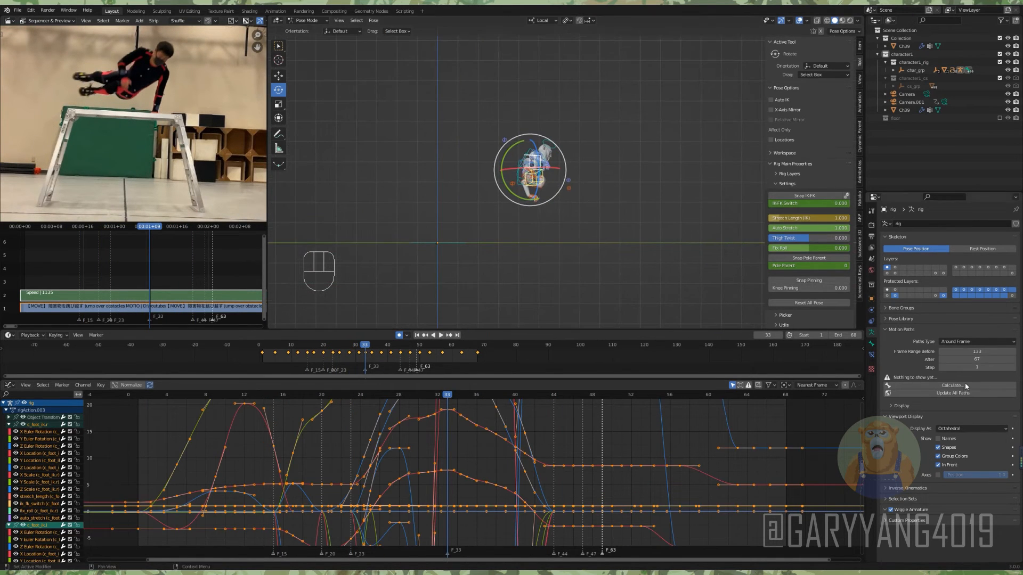
pyautogui.click(952, 386)
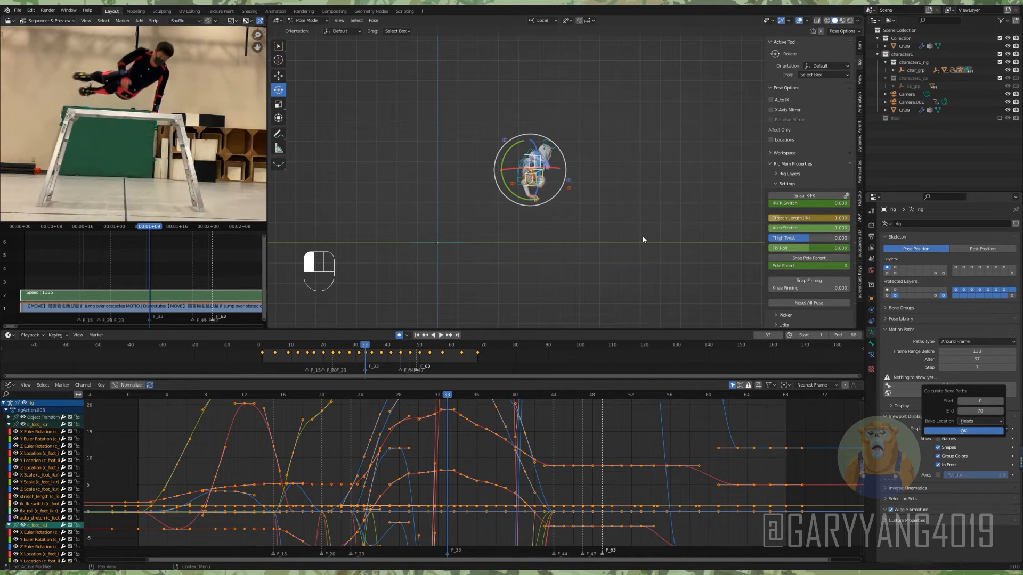
pyautogui.scroll(5, 642, 231)
pyautogui.moveTo(641, 231); pyautogui.dragTo(586, 224, button='middle')
# Check the foot motion paths up to frame 30 and isolate the Z Location curve of the left foot IK control
pyautogui.click(323, 395)
pyautogui.press('space')
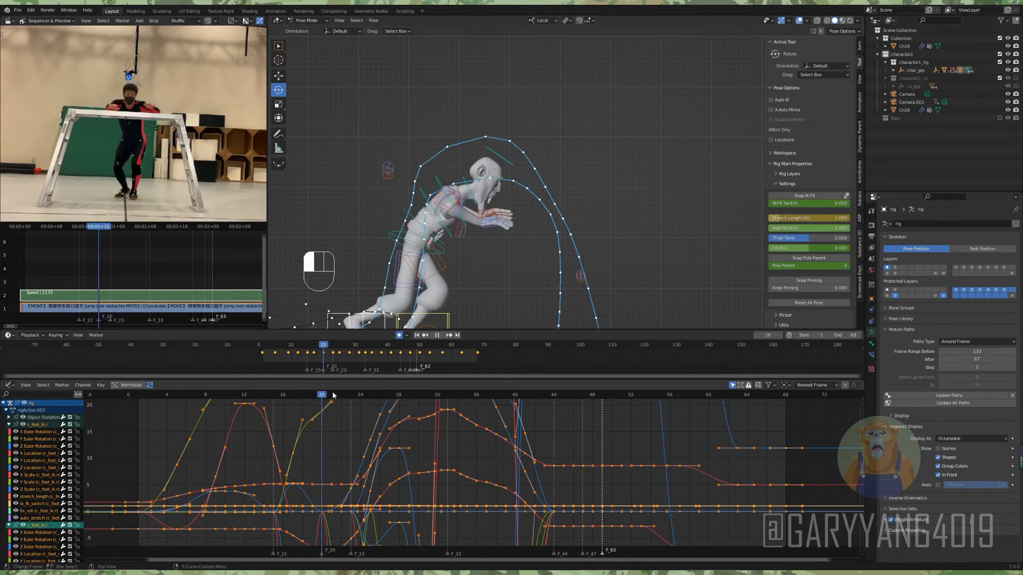
pyautogui.moveTo(333, 395); pyautogui.dragTo(419, 388)
pyautogui.click(458, 231)
pyautogui.click(447, 217)
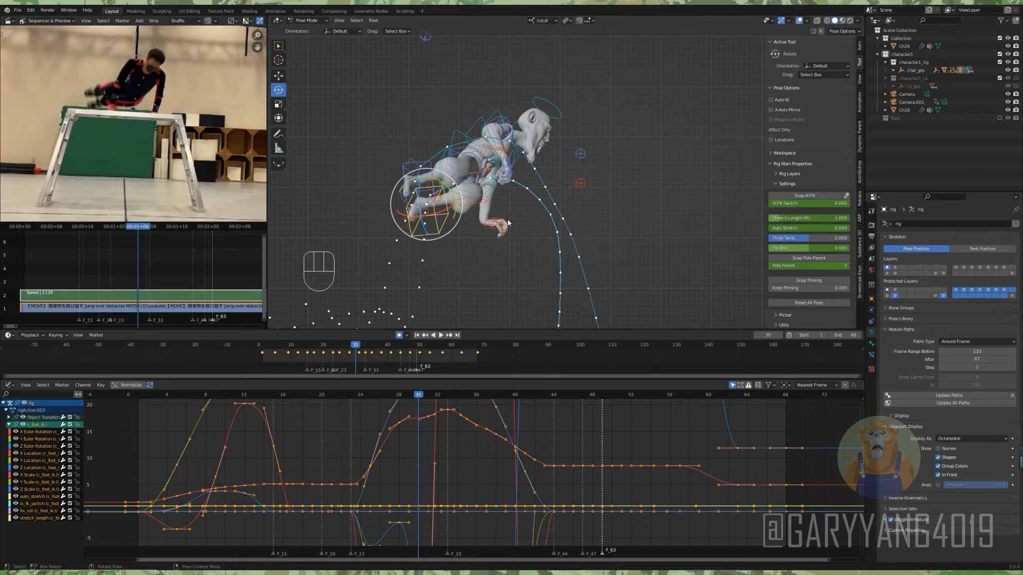
pyautogui.click(37, 470)
pyautogui.hotkey('shift', 'h')
pyautogui.scroll(-1, 408, 466)
pyautogui.keyDown('ctrl'); pyautogui.moveTo(408, 466); pyautogui.dragTo(393, 528, button='middle'); pyautogui.keyUp('ctrl')
pyautogui.click(451, 467)
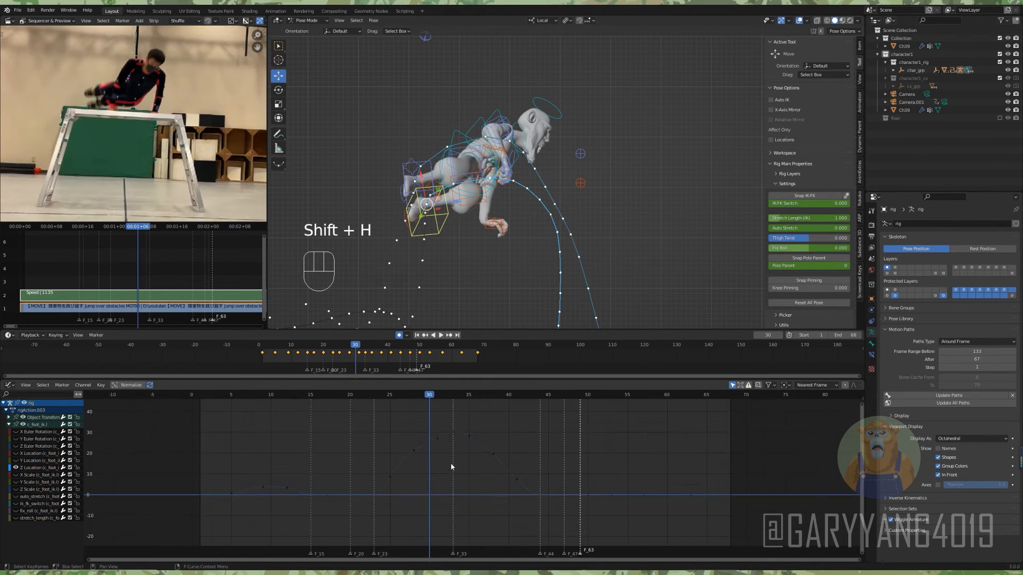
# Try moving the left foot's Z Location key at frame 31, and undo the move
pyautogui.moveTo(451, 468); pyautogui.dragTo(435, 480, button='middle')
pyautogui.moveTo(381, 399); pyautogui.dragTo(421, 393)
pyautogui.click(421, 453)
pyautogui.press('g')
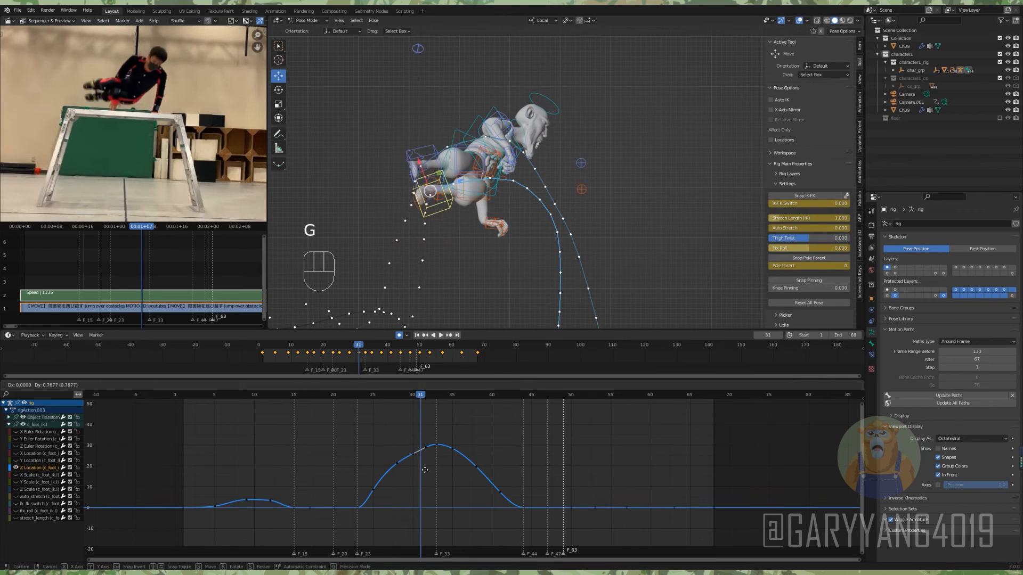
pyautogui.click(424, 470)
pyautogui.hotkey('ctrl', 'z')
# Try moving the left foot's X Location key at frame 31, and undo the move
pyautogui.click(16, 467)
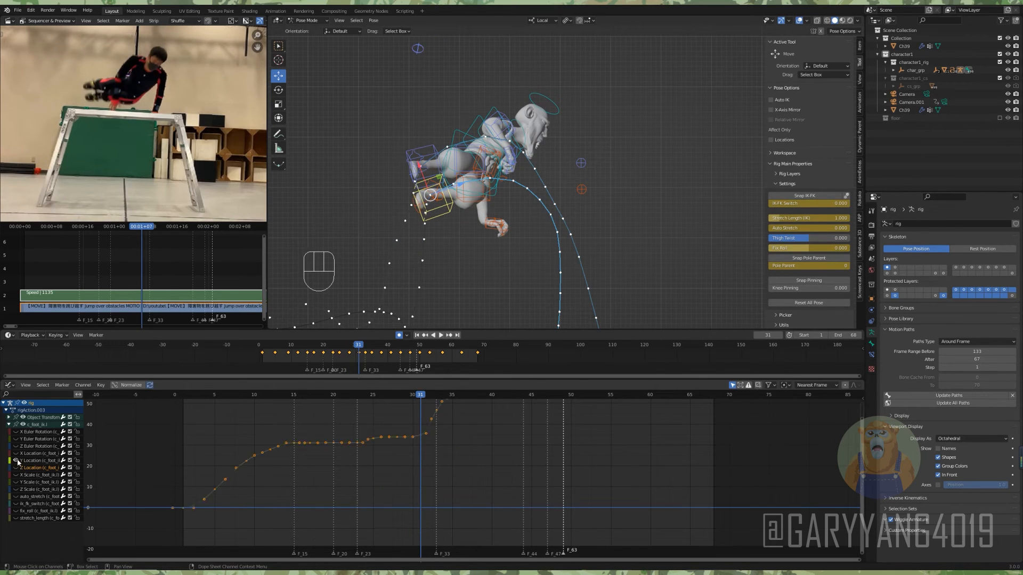
pyautogui.click(420, 470)
pyautogui.scroll(1, 427, 485)
pyautogui.press('g')
pyautogui.click(428, 484)
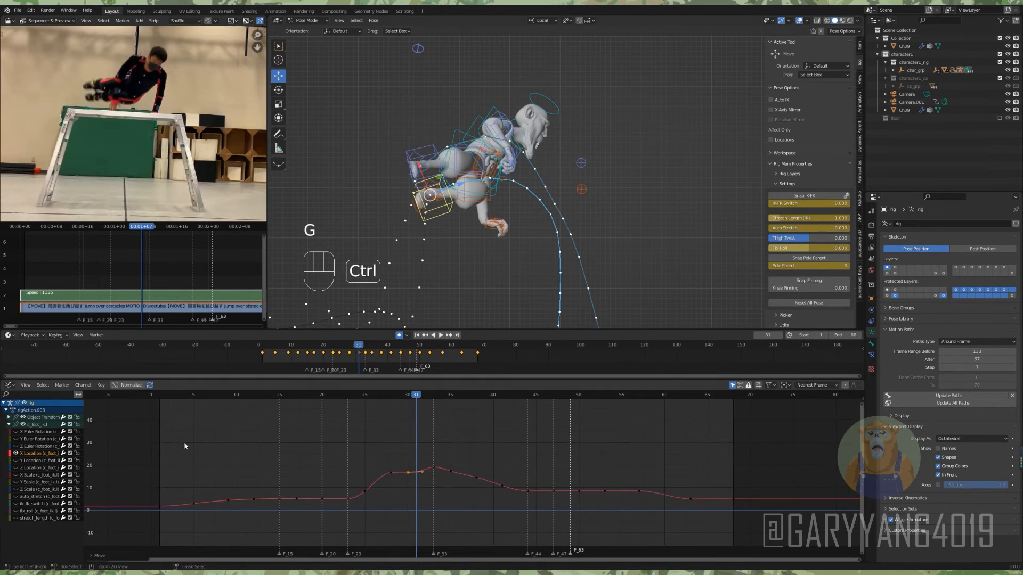
pyautogui.hotkey('ctrl', 'z')
# Isolate the left foot's Y Location curve and raise its key at frame 31 to even out the forward travel
pyautogui.click(16, 453)
pyautogui.click(16, 461)
pyautogui.keyDown('alt'); pyautogui.keyDown('shift'); pyautogui.moveTo(426, 428); pyautogui.dragTo(429, 480, button='middle'); pyautogui.keyUp('shift'); pyautogui.keyUp('alt')
pyautogui.click(391, 478)
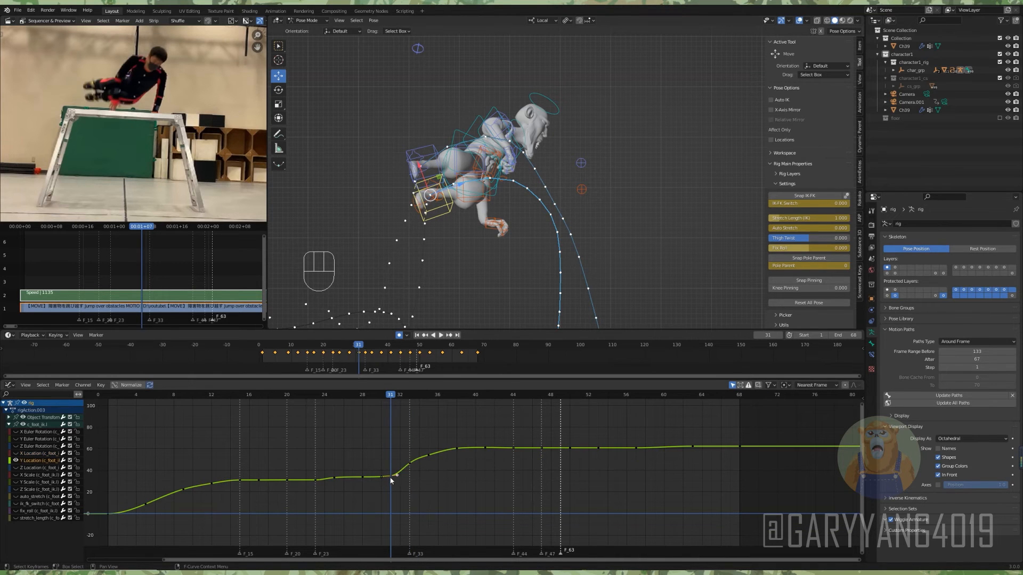
pyautogui.hotkey('ctrl', 'z')
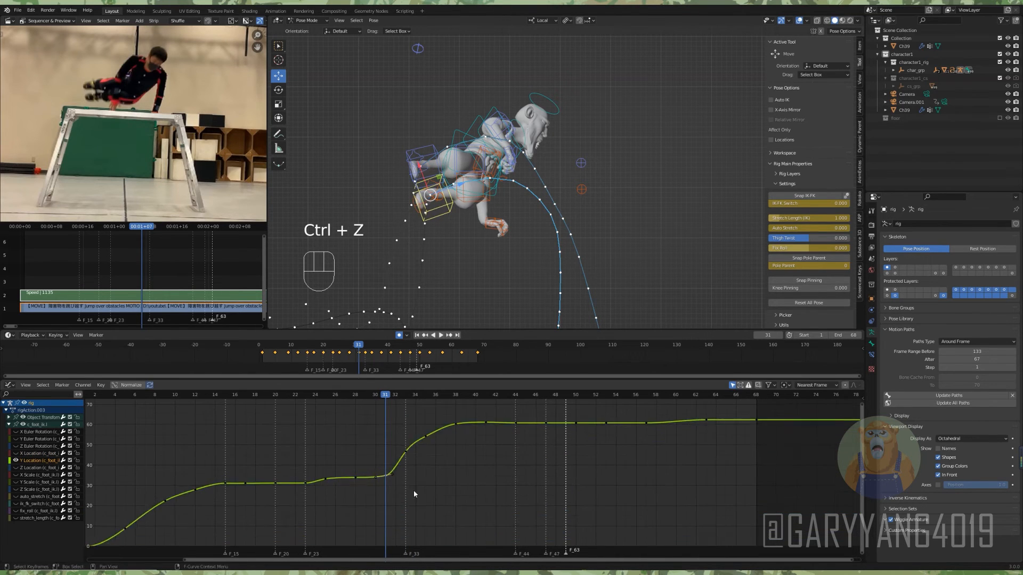
pyautogui.press('g')
pyautogui.click(408, 491)
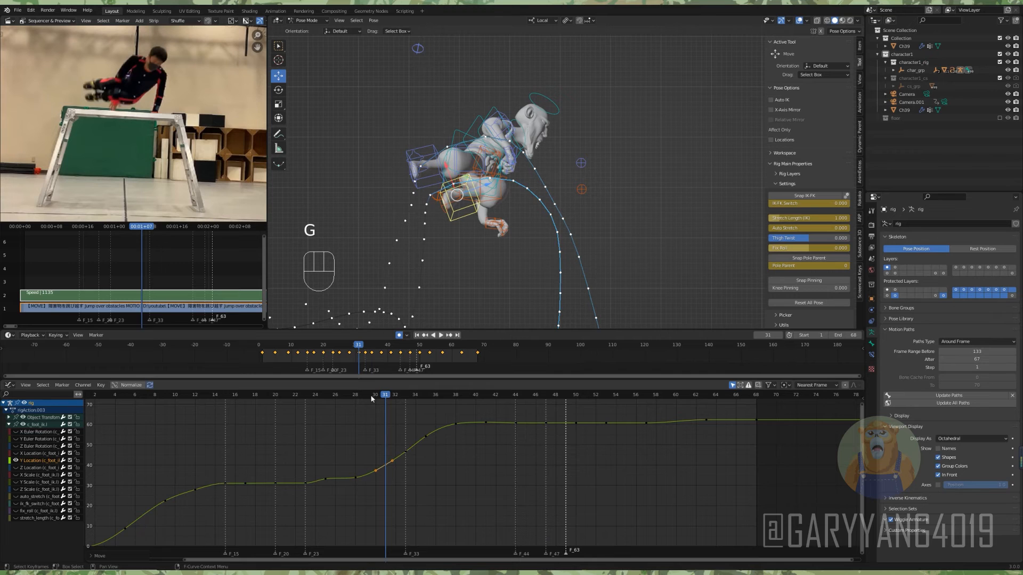
# Isolate the right foot IK control's Y Location curve, raise its key at frame 31 by about 5 units and review the motion
pyautogui.click(432, 149)
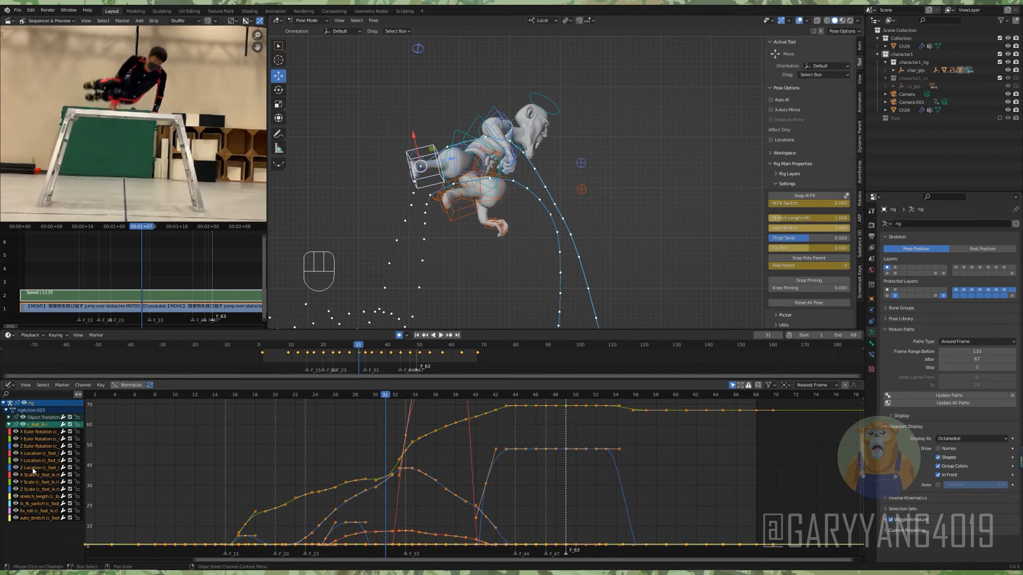
pyautogui.click(33, 461)
pyautogui.hotkey('shift', 'h')
pyautogui.press('g')
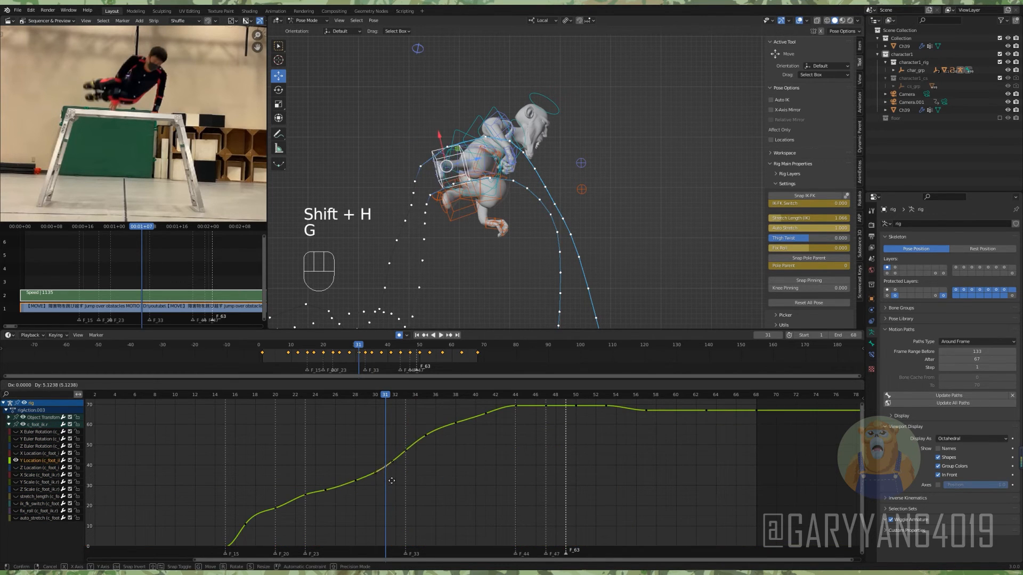
pyautogui.click(391, 479)
pyautogui.moveTo(331, 480); pyautogui.dragTo(360, 469, button='middle')
pyautogui.moveTo(256, 395); pyautogui.dragTo(413, 397)
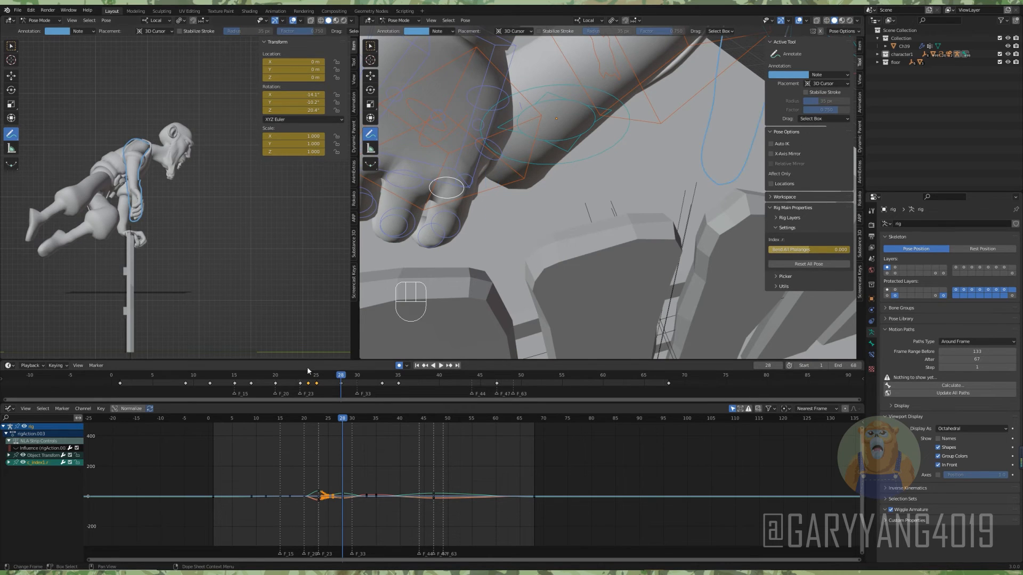
# At frame 25, hide the bones in the side viewport and change the stroke thickness of the Note annotation layer
pyautogui.press('Down')
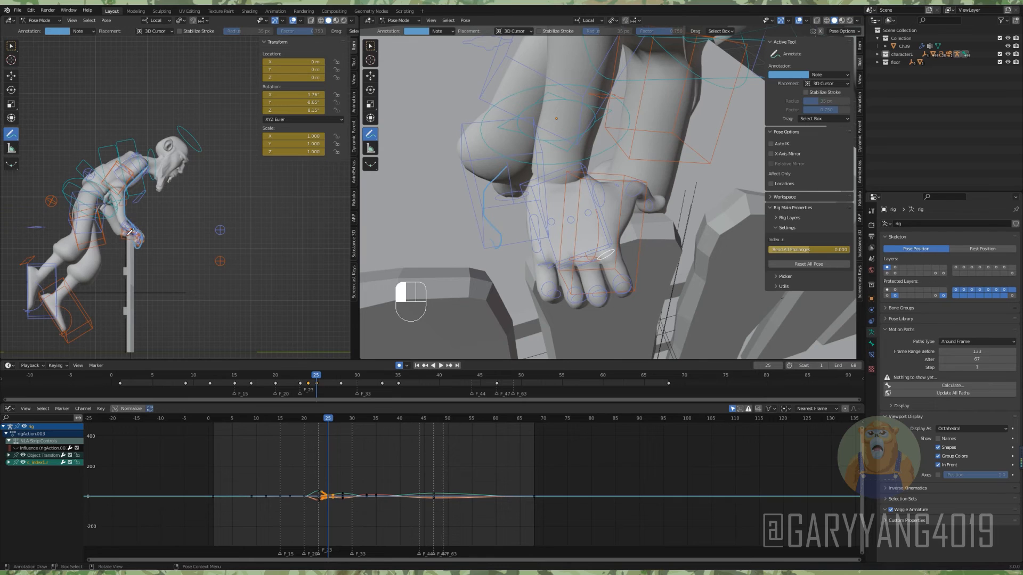
pyautogui.click(300, 20)
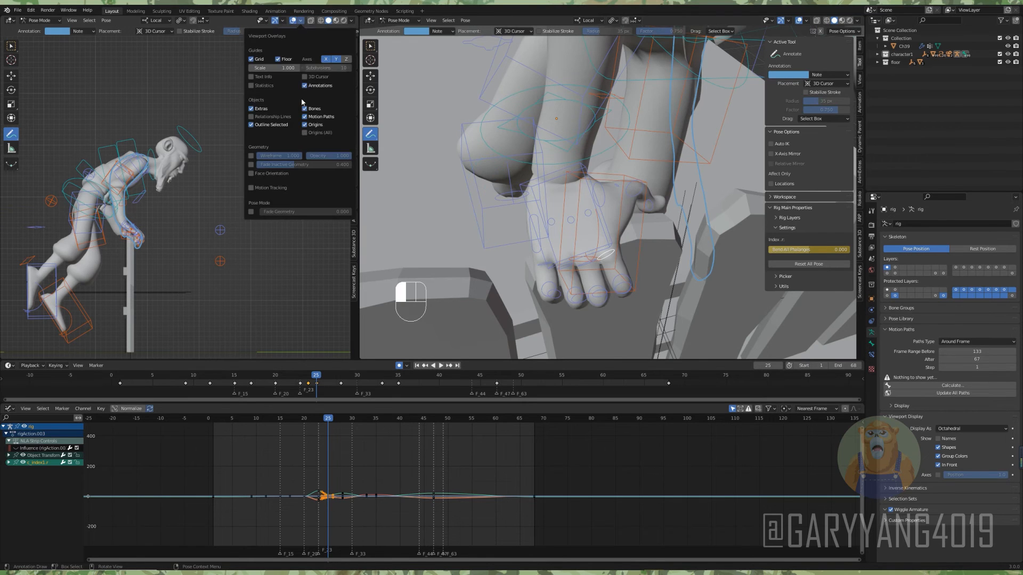
pyautogui.click(303, 102)
pyautogui.click(80, 31)
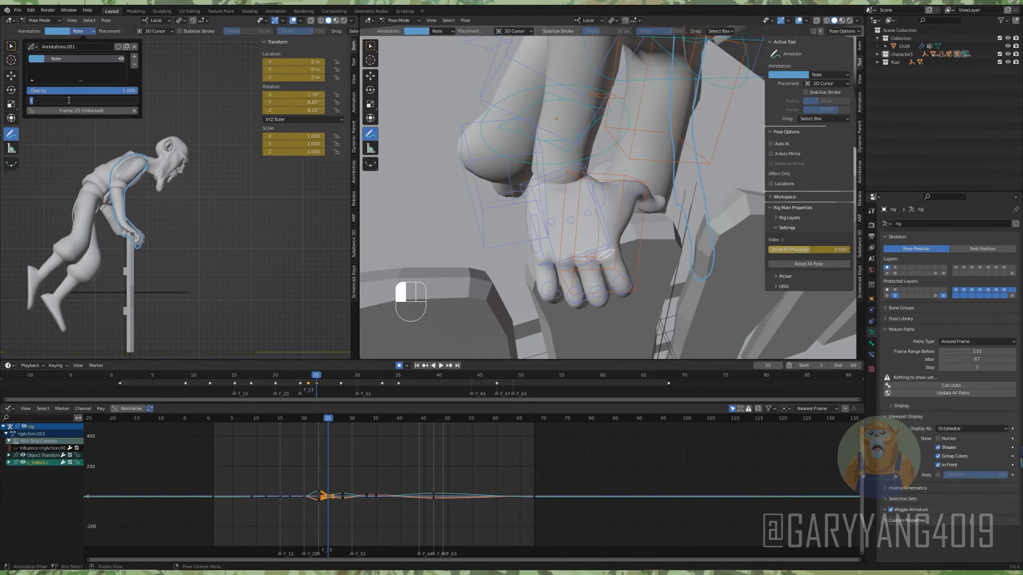
pyautogui.click(66, 111)
# Trace the outline of the character's arm with annotation strokes at several frames between 25 and 31, undoing unwanted strokes
pyautogui.press('space')
pyautogui.press('space')
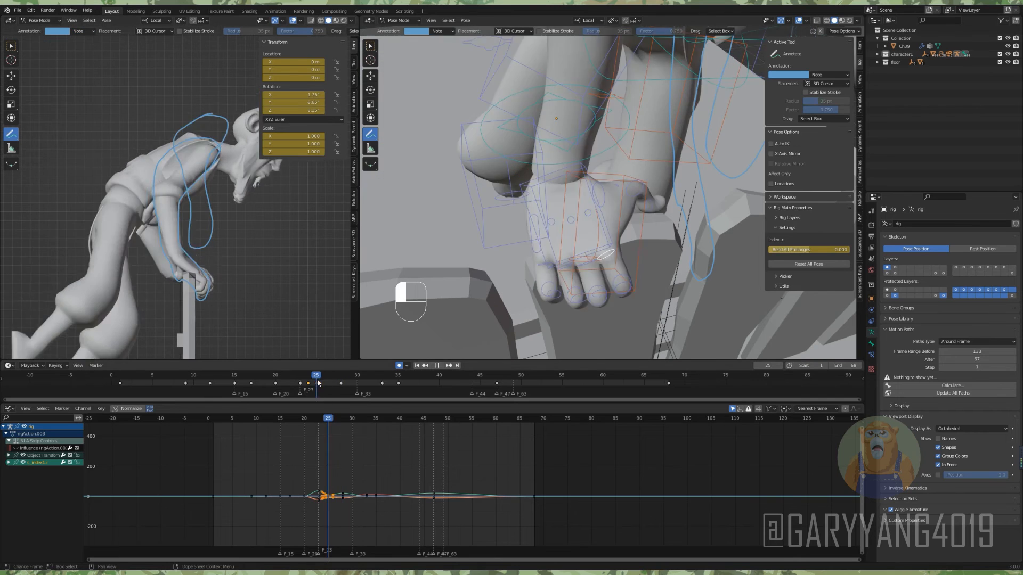
pyautogui.moveTo(378, 376); pyautogui.dragTo(382, 377)
pyautogui.moveTo(184, 139)
pyautogui.mouseDown()
pyautogui.moveTo(203, 167)
pyautogui.moveTo(203, 196)
pyautogui.mouseUp()
pyautogui.click(365, 376)
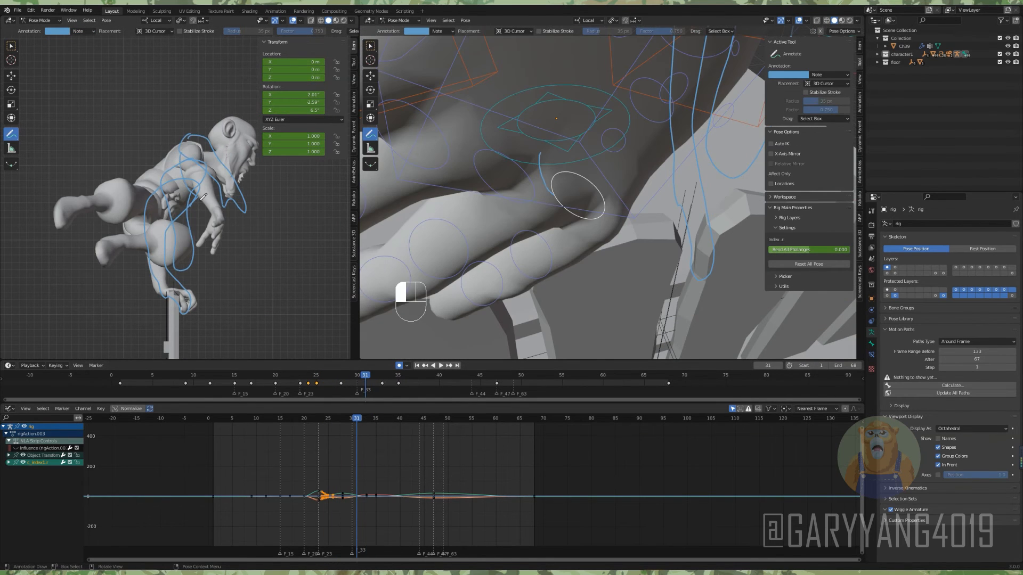
pyautogui.click(325, 376)
pyautogui.hotkey('ctrl', 'z')
pyautogui.hotkey('ctrl', 'z')
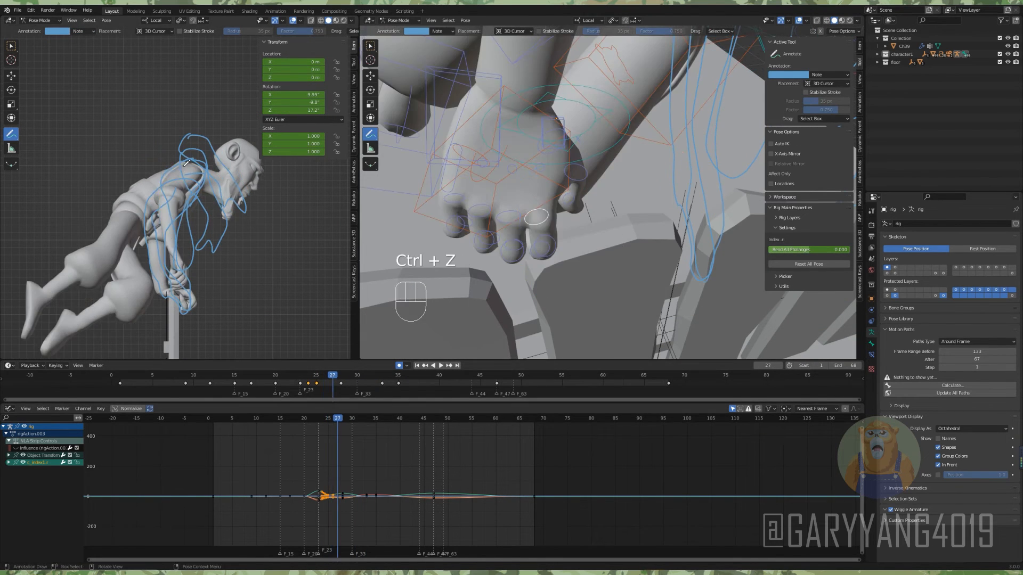
pyautogui.click(318, 376)
pyautogui.click(334, 376)
# Add a second annotation layer with red strokes and play the animation to review the arm movement
pyautogui.click(83, 31)
pyautogui.click(135, 58)
pyautogui.scroll(4, 196, 255)
pyautogui.press('space')
pyautogui.press('space')
pyautogui.press('space')
pyautogui.press('space')
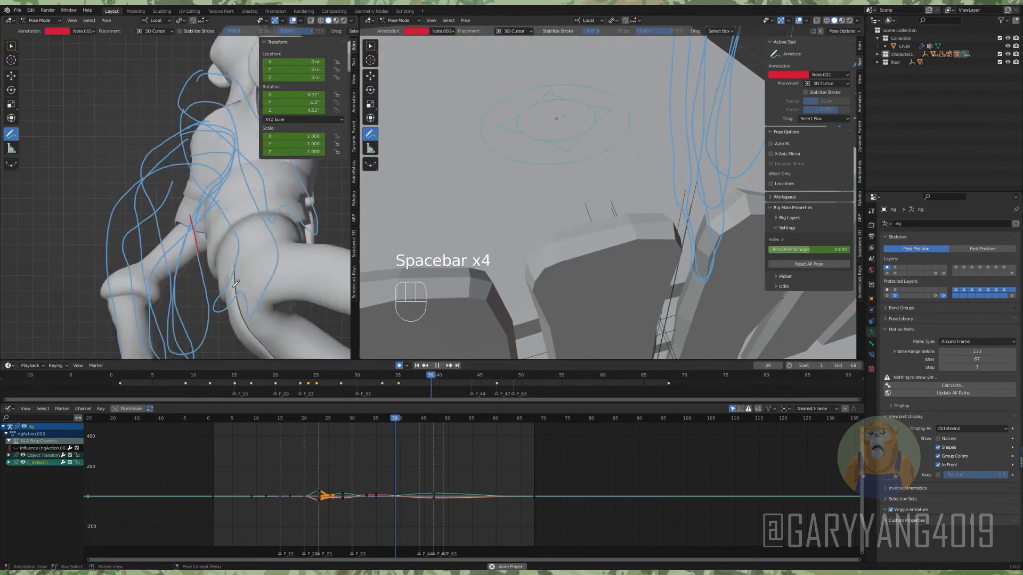
# Trace the character's forearm and hand with red annotation strokes at frames 25 to 27
pyautogui.click(316, 376)
pyautogui.moveTo(317, 376); pyautogui.dragTo(324, 376)
pyautogui.press('Right')
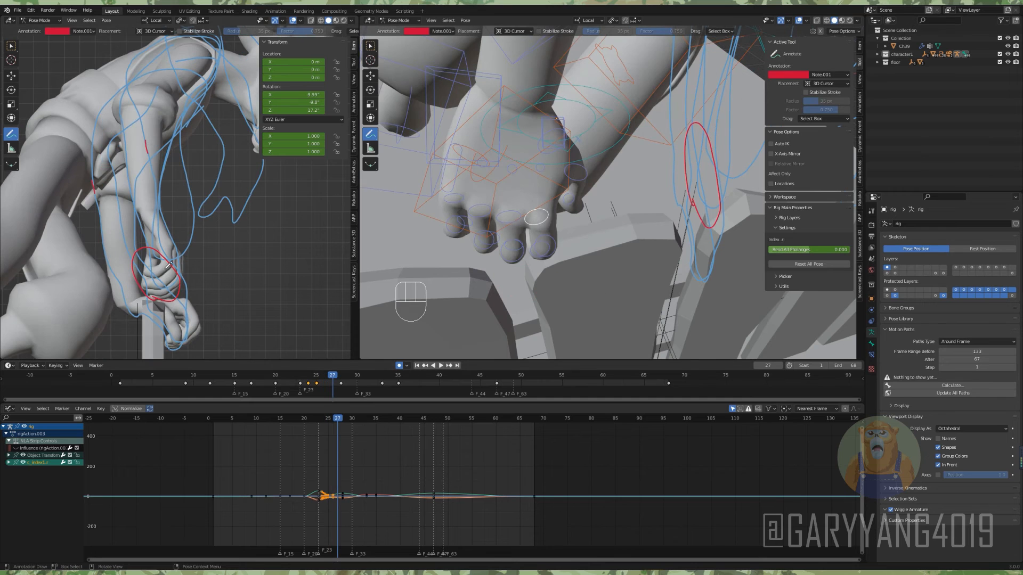
pyautogui.press('space')
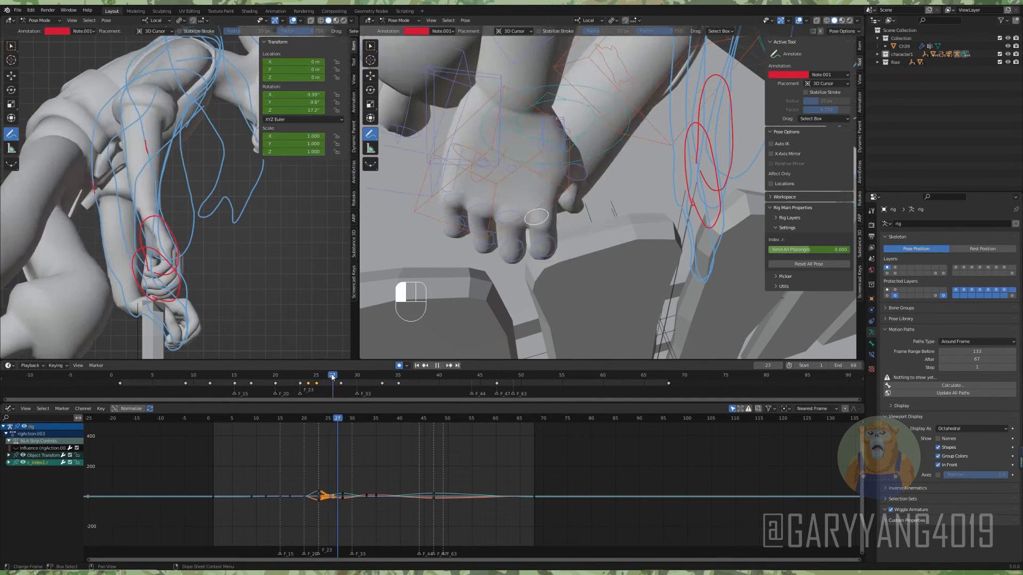
pyautogui.keyDown('shift'); pyautogui.moveTo(130, 88); pyautogui.dragTo(139, 111, button='middle'); pyautogui.keyUp('shift')
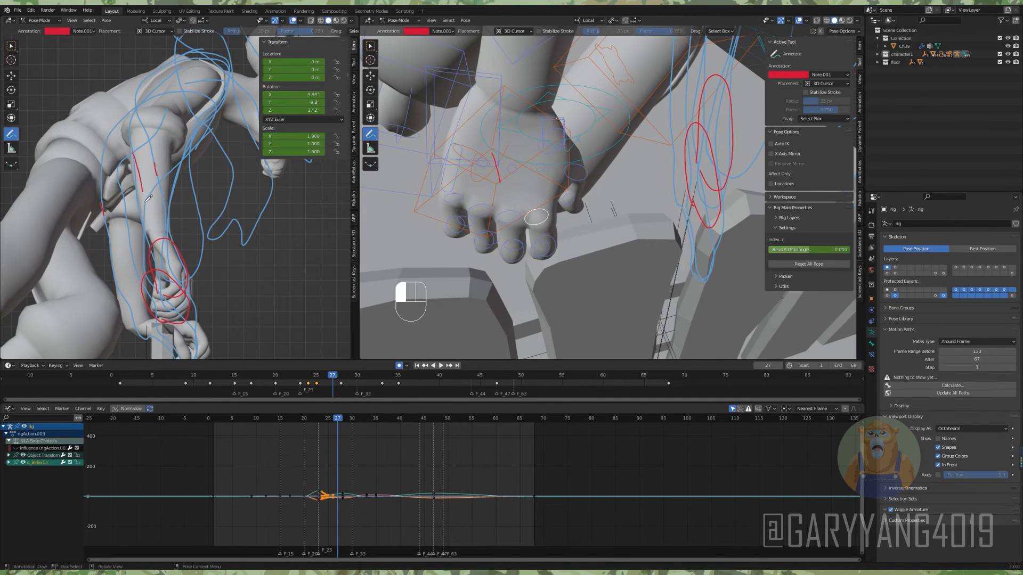
# Mark the elbow's position with small red annotation circles from frame 25 to 28 and connect them with strokes
pyautogui.click(318, 380)
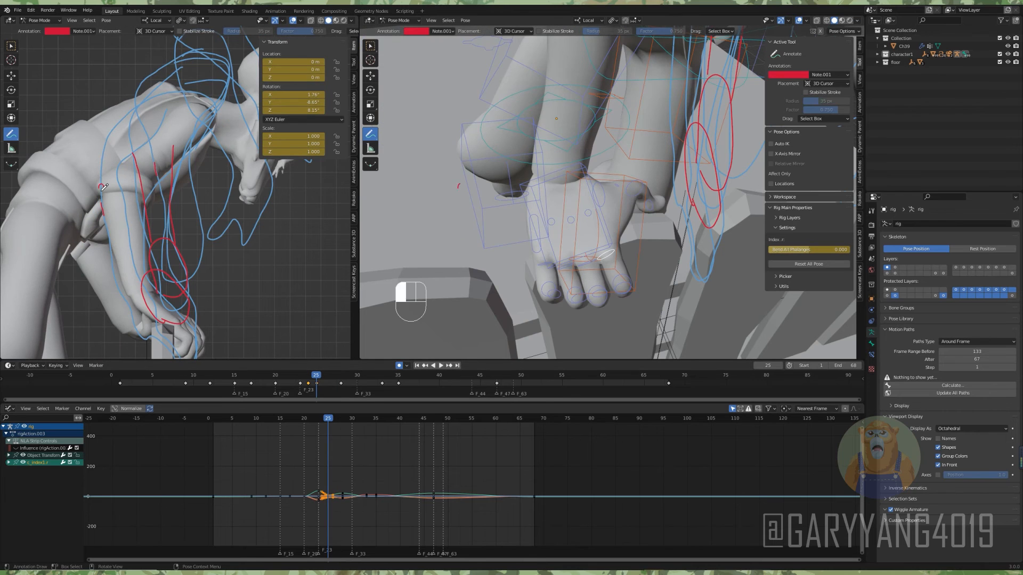
pyautogui.moveTo(332, 377); pyautogui.dragTo(333, 377)
pyautogui.press('Right')
pyautogui.moveTo(169, 88); pyautogui.dragTo(169, 93)
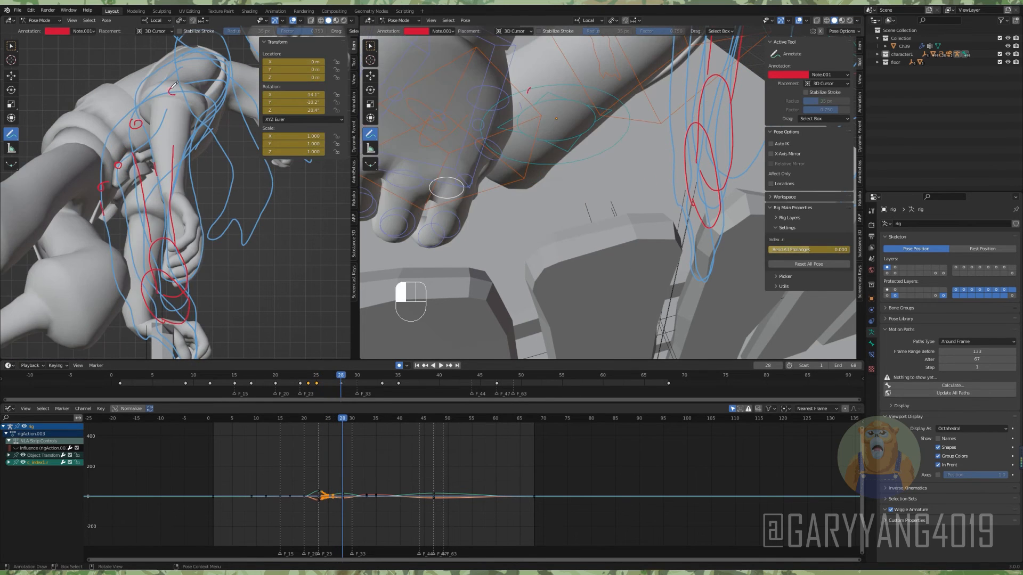
pyautogui.moveTo(319, 378); pyautogui.dragTo(317, 356)
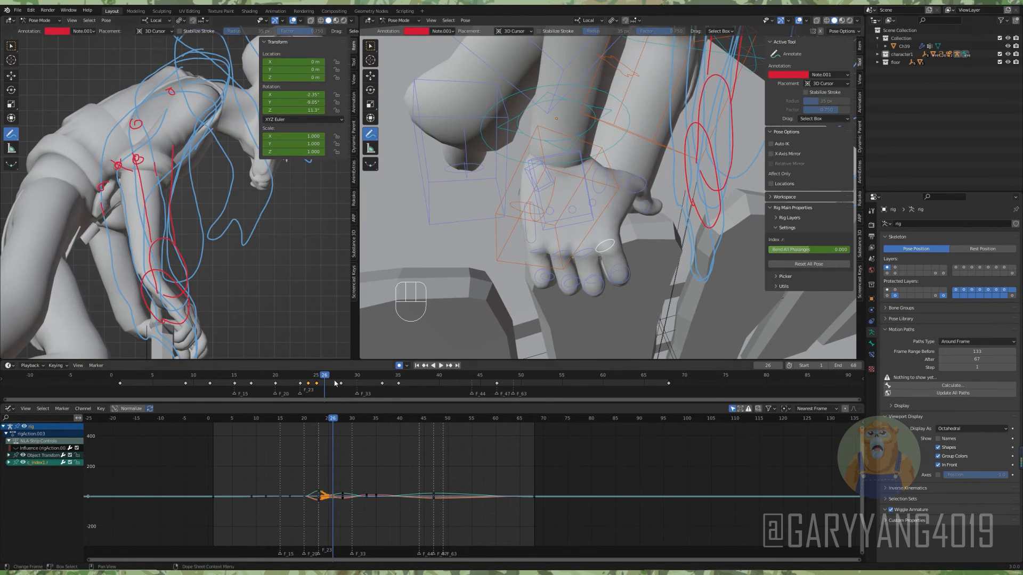
pyautogui.click(335, 383)
pyautogui.moveTo(151, 118); pyautogui.dragTo(155, 123)
pyautogui.moveTo(346, 381)
pyautogui.mouseDown()
pyautogui.moveTo(319, 381)
pyautogui.moveTo(341, 381)
pyautogui.mouseUp()
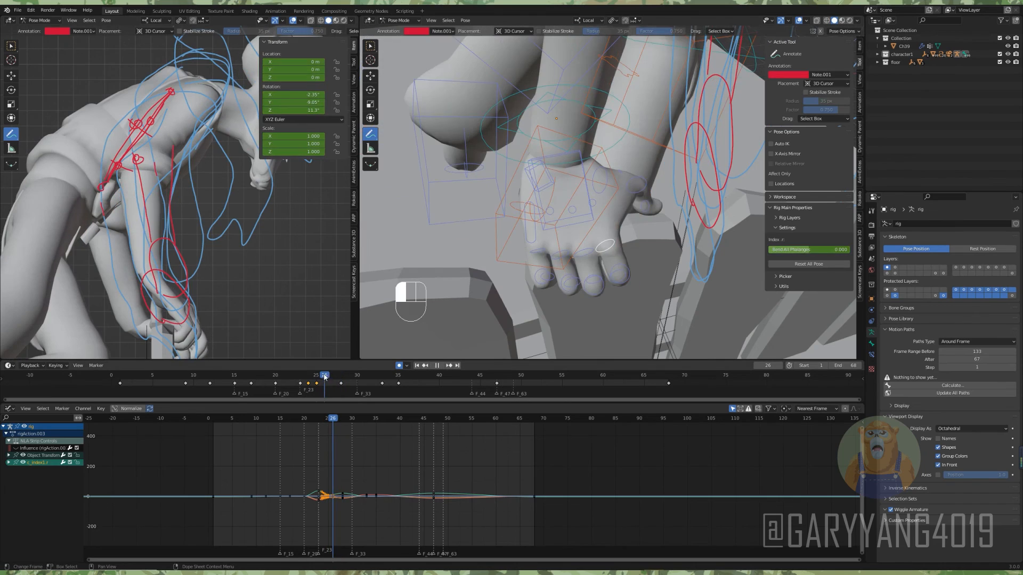
# Move the hand IK control at frame 27 to adjust the arm's arc and compare the pose with neighbouring keyframes
pyautogui.press('KP_Decimal')
pyautogui.moveTo(151, 276); pyautogui.dragTo(140, 253)
pyautogui.moveTo(318, 377); pyautogui.dragTo(334, 377)
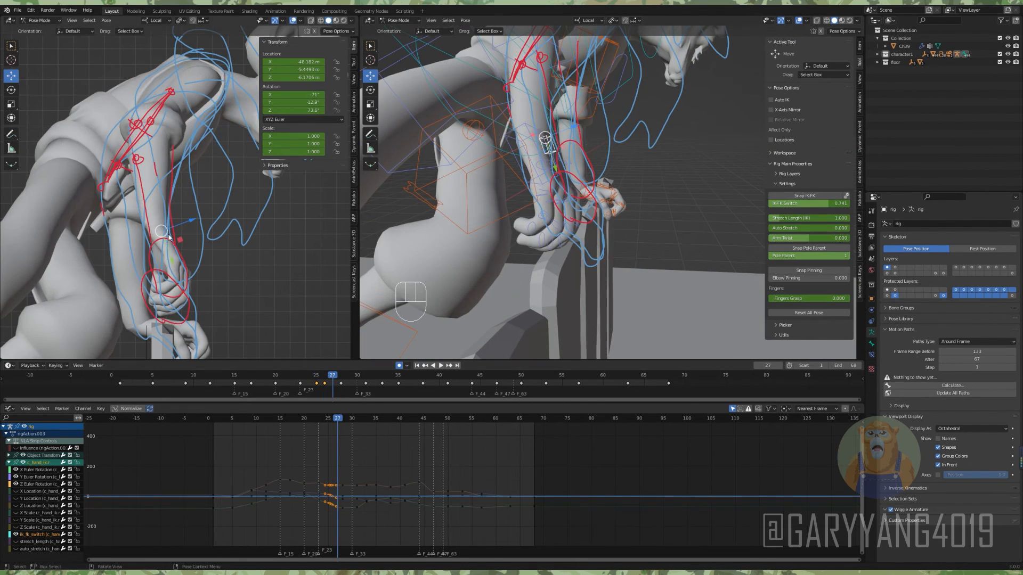
pyautogui.moveTo(164, 236); pyautogui.dragTo(171, 227)
pyautogui.moveTo(326, 378); pyautogui.dragTo(333, 377)
pyautogui.moveTo(171, 227); pyautogui.dragTo(175, 224)
pyautogui.press('Down')
pyautogui.press('Up')
pyautogui.press('Up')
pyautogui.press('Up')
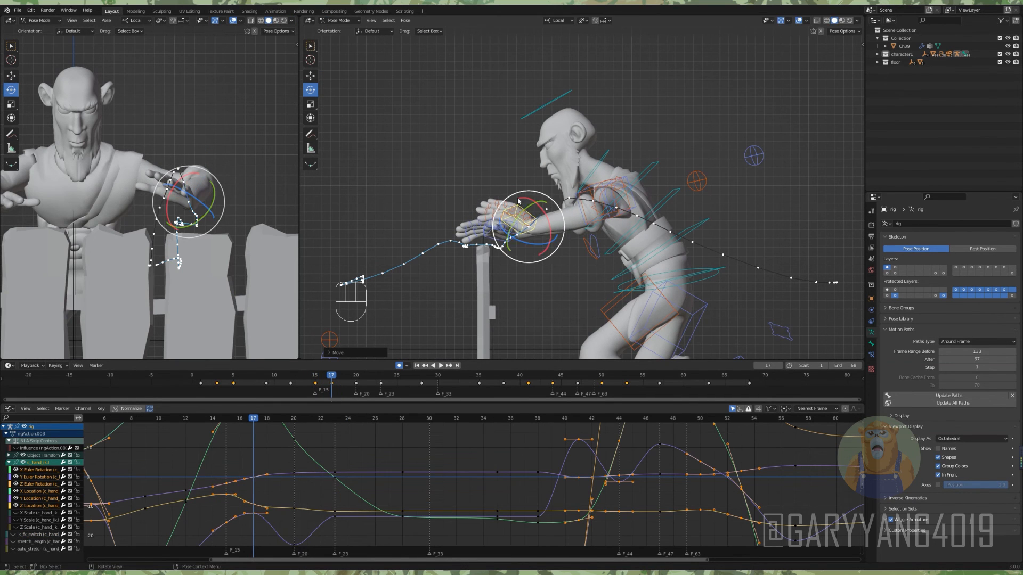
# Rotate the hand IK control to adjust the wrist between frames 15 and 17, ahead of the fence contact
pyautogui.moveTo(520, 209); pyautogui.dragTo(514, 216)
pyautogui.moveTo(333, 376); pyautogui.dragTo(316, 376)
pyautogui.moveTo(554, 193); pyautogui.dragTo(559, 187)
pyautogui.moveTo(315, 377); pyautogui.dragTo(331, 376)
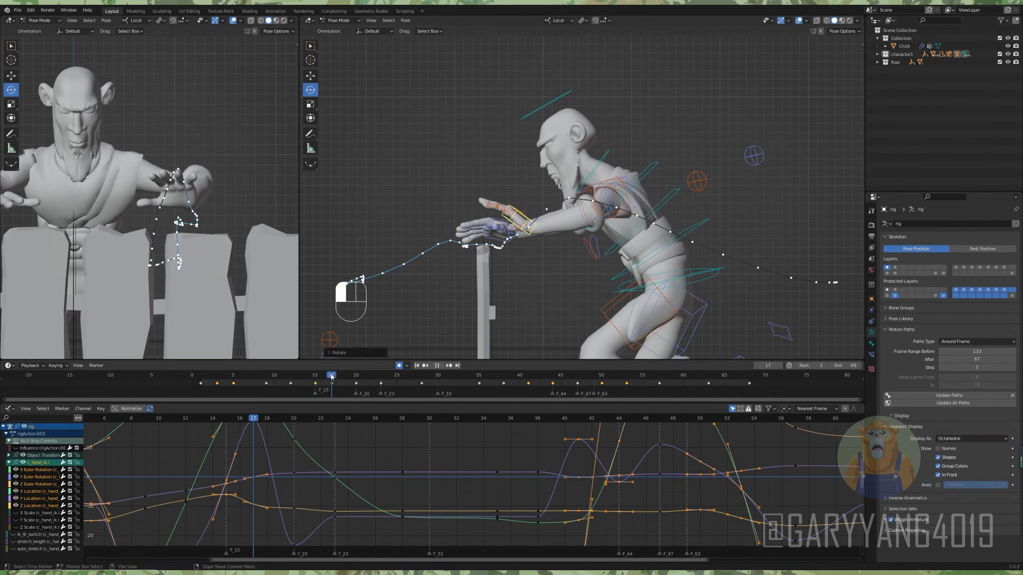
# Select the base controls of the four fingers together on the reaching hand at frame 17
pyautogui.click(505, 208)
pyautogui.keyDown('alt'); pyautogui.moveTo(505, 208); pyautogui.dragTo(538, 190); pyautogui.keyUp('alt')
pyautogui.scroll(6, 538, 190)
pyautogui.click(538, 189)
pyautogui.keyDown('shift'); pyautogui.click(560, 186); pyautogui.keyUp('shift')
pyautogui.keyDown('shift'); pyautogui.click(588, 187); pyautogui.keyUp('shift')
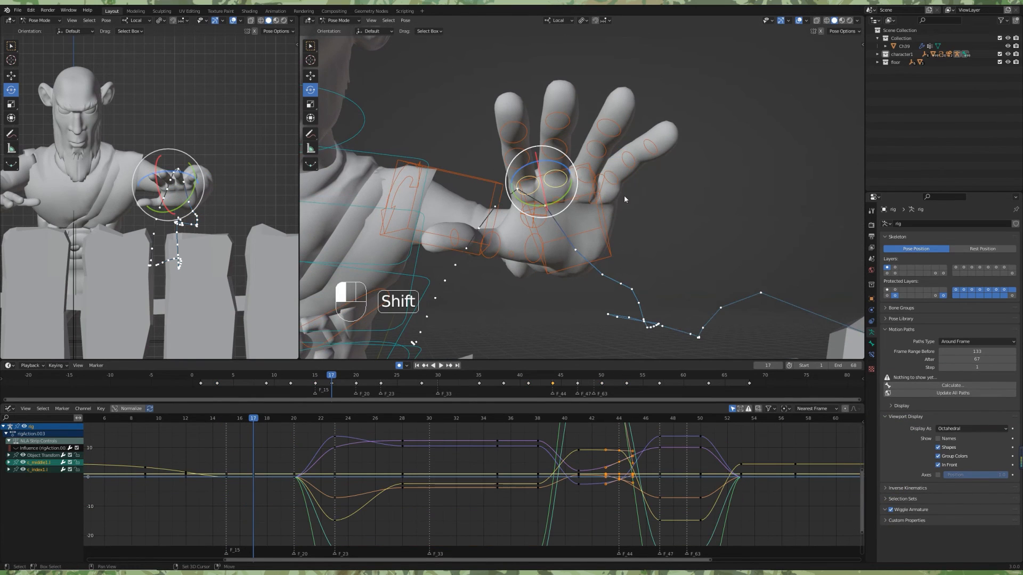
pyautogui.keyDown('shift'); pyautogui.click(619, 191); pyautogui.keyUp('shift')
pyautogui.scroll(-6, 634, 193)
pyautogui.keyDown('alt'); pyautogui.moveTo(634, 193); pyautogui.dragTo(578, 228); pyautogui.keyUp('alt')
pyautogui.keyDown('alt'); pyautogui.moveTo(578, 228); pyautogui.dragTo(525, 267); pyautogui.keyUp('alt')
pyautogui.scroll(4, 565, 223)
# Select the second-joint controls of the pinky, ring, middle and index fingers and rotate them at frame 17
pyautogui.click(573, 199)
pyautogui.keyDown('alt'); pyautogui.keyDown('shift'); pyautogui.moveTo(573, 200); pyautogui.dragTo(446, 184); pyautogui.keyUp('shift'); pyautogui.keyUp('alt')
pyautogui.click(457, 185)
pyautogui.keyDown('shift'); pyautogui.click(482, 174); pyautogui.keyUp('shift')
pyautogui.keyDown('shift'); pyautogui.click(517, 173); pyautogui.keyUp('shift')
pyautogui.keyDown('shift'); pyautogui.click(544, 182); pyautogui.keyUp('shift')
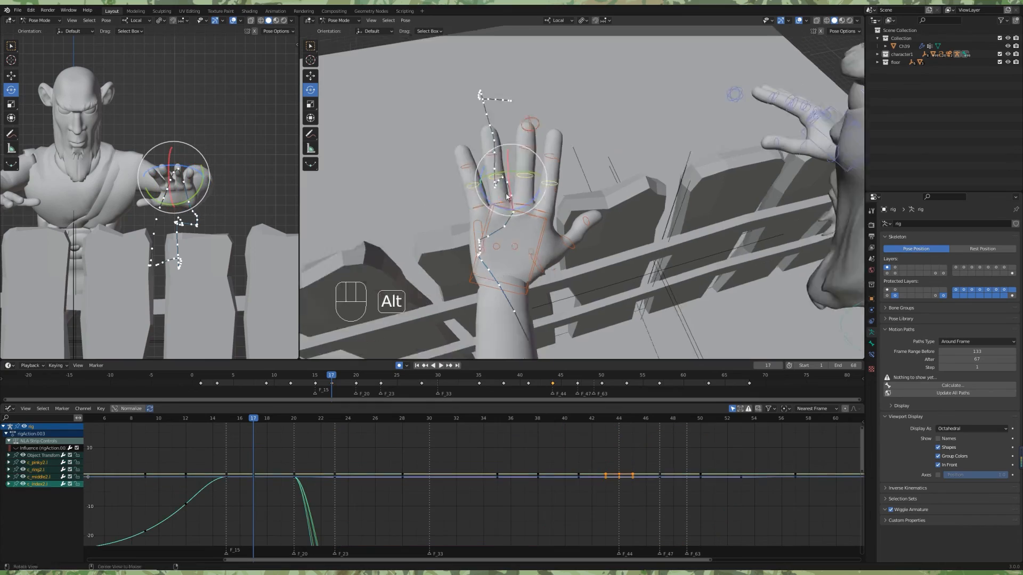
pyautogui.keyDown('alt'); pyautogui.moveTo(544, 184); pyautogui.dragTo(490, 234); pyautogui.keyUp('alt')
pyautogui.moveTo(487, 245); pyautogui.dragTo(410, 210)
pyautogui.click(513, 193)
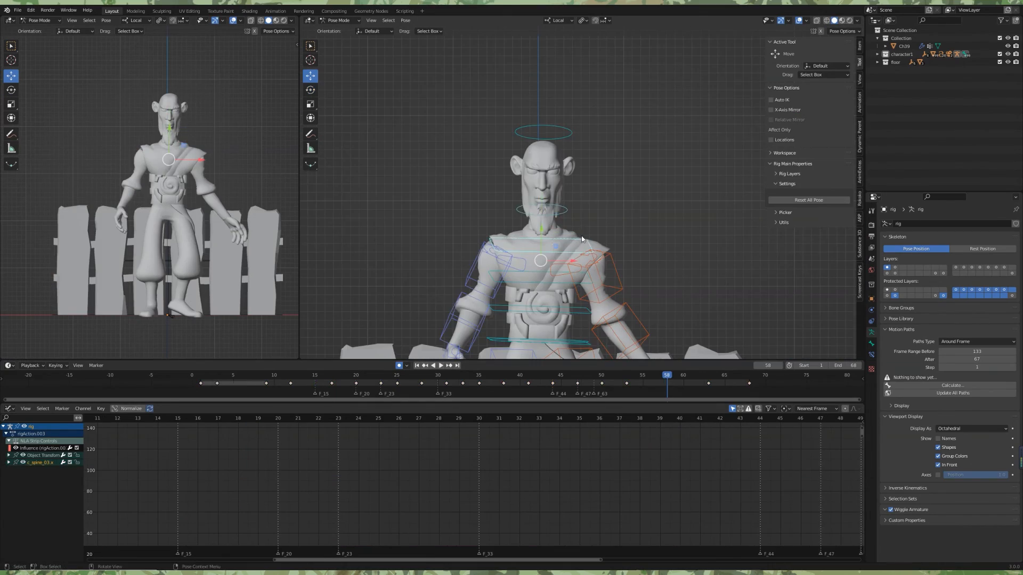
# Play the animation to review the motion of the head, neck and upper body from an angled view
pyautogui.keyDown('alt'); pyautogui.moveTo(533, 256); pyautogui.dragTo(596, 255); pyautogui.keyUp('alt')
pyautogui.press('space')
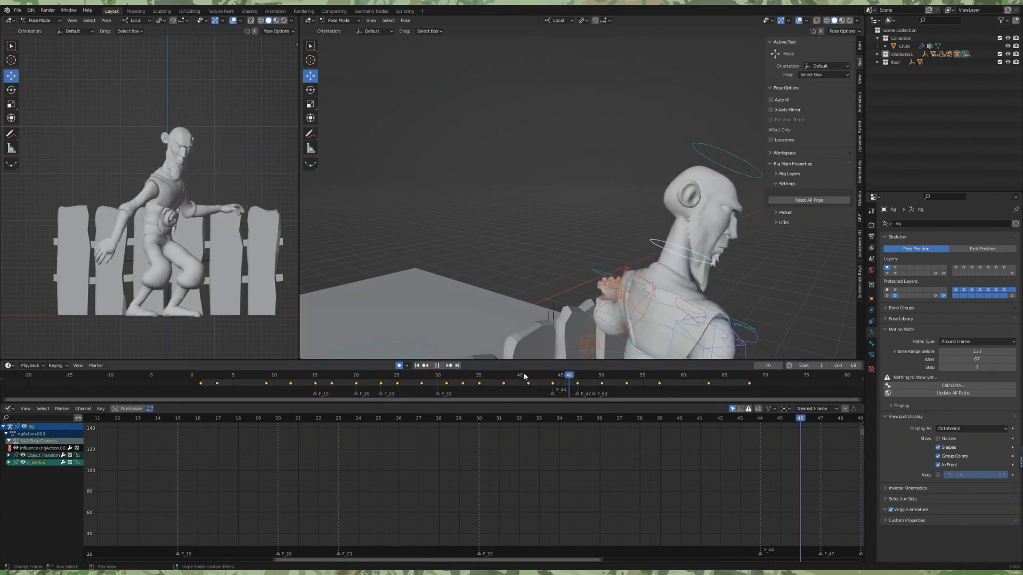